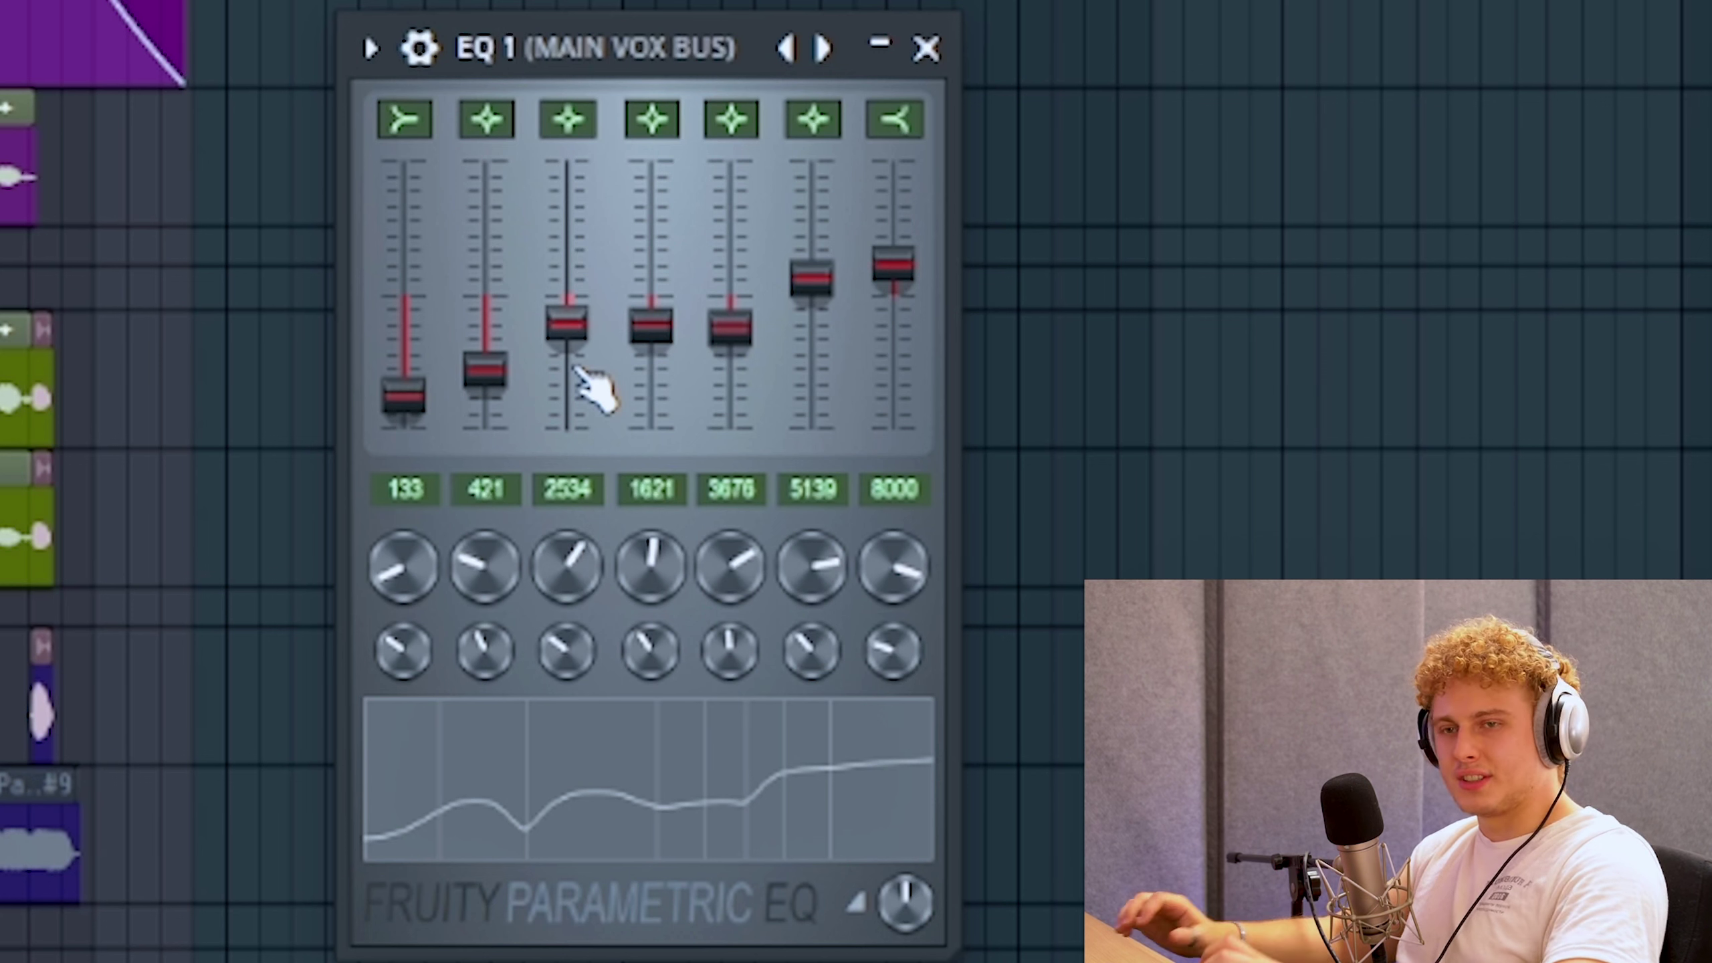
Step: Lower the gain of the 2534 Hz and 1621 Hz bands slightly in EQ 1 on the MAIN VOX BUS
{"action": "mouse_move", "coordinate": [593, 371]}
{"action": "left_mouse_down"}
{"action": "mouse_move", "coordinate": [580, 164]}
{"action": "mouse_move", "coordinate": [596, 383]}
{"action": "left_mouse_up"}
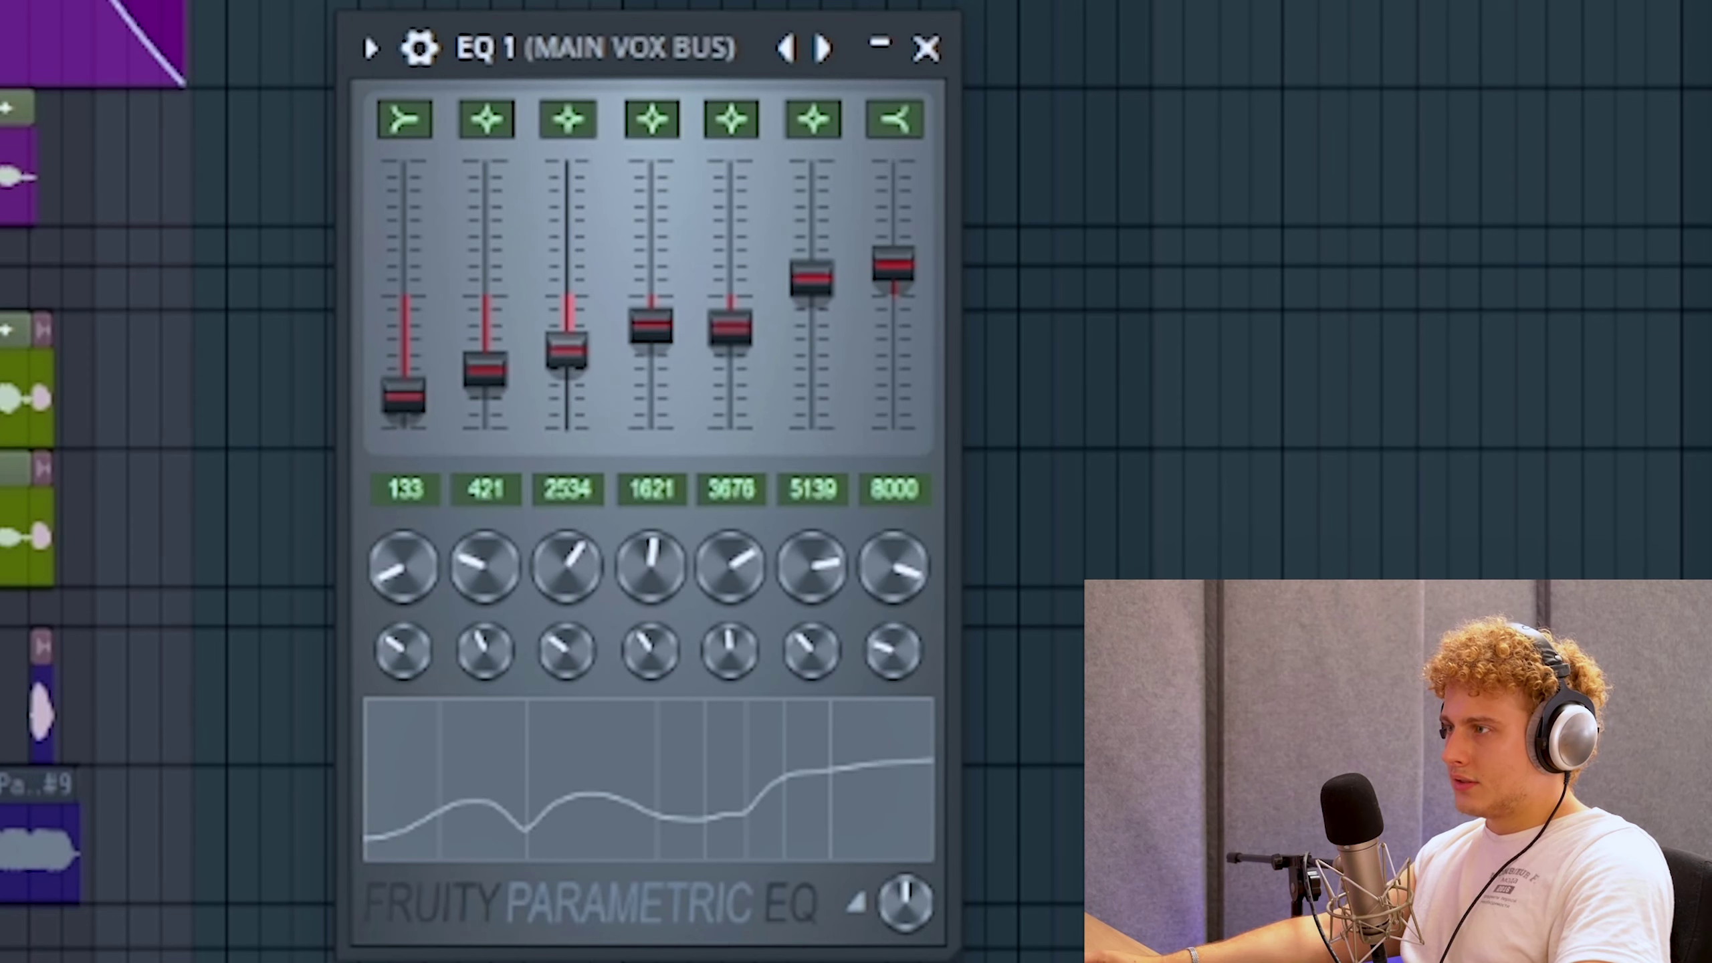
{"action": "mouse_move", "coordinate": [582, 355]}
{"action": "left_mouse_down"}
{"action": "mouse_move", "coordinate": [581, 208]}
{"action": "mouse_move", "coordinate": [581, 412]}
{"action": "mouse_move", "coordinate": [581, 336]}
{"action": "mouse_move", "coordinate": [580, 355]}
{"action": "left_mouse_up"}
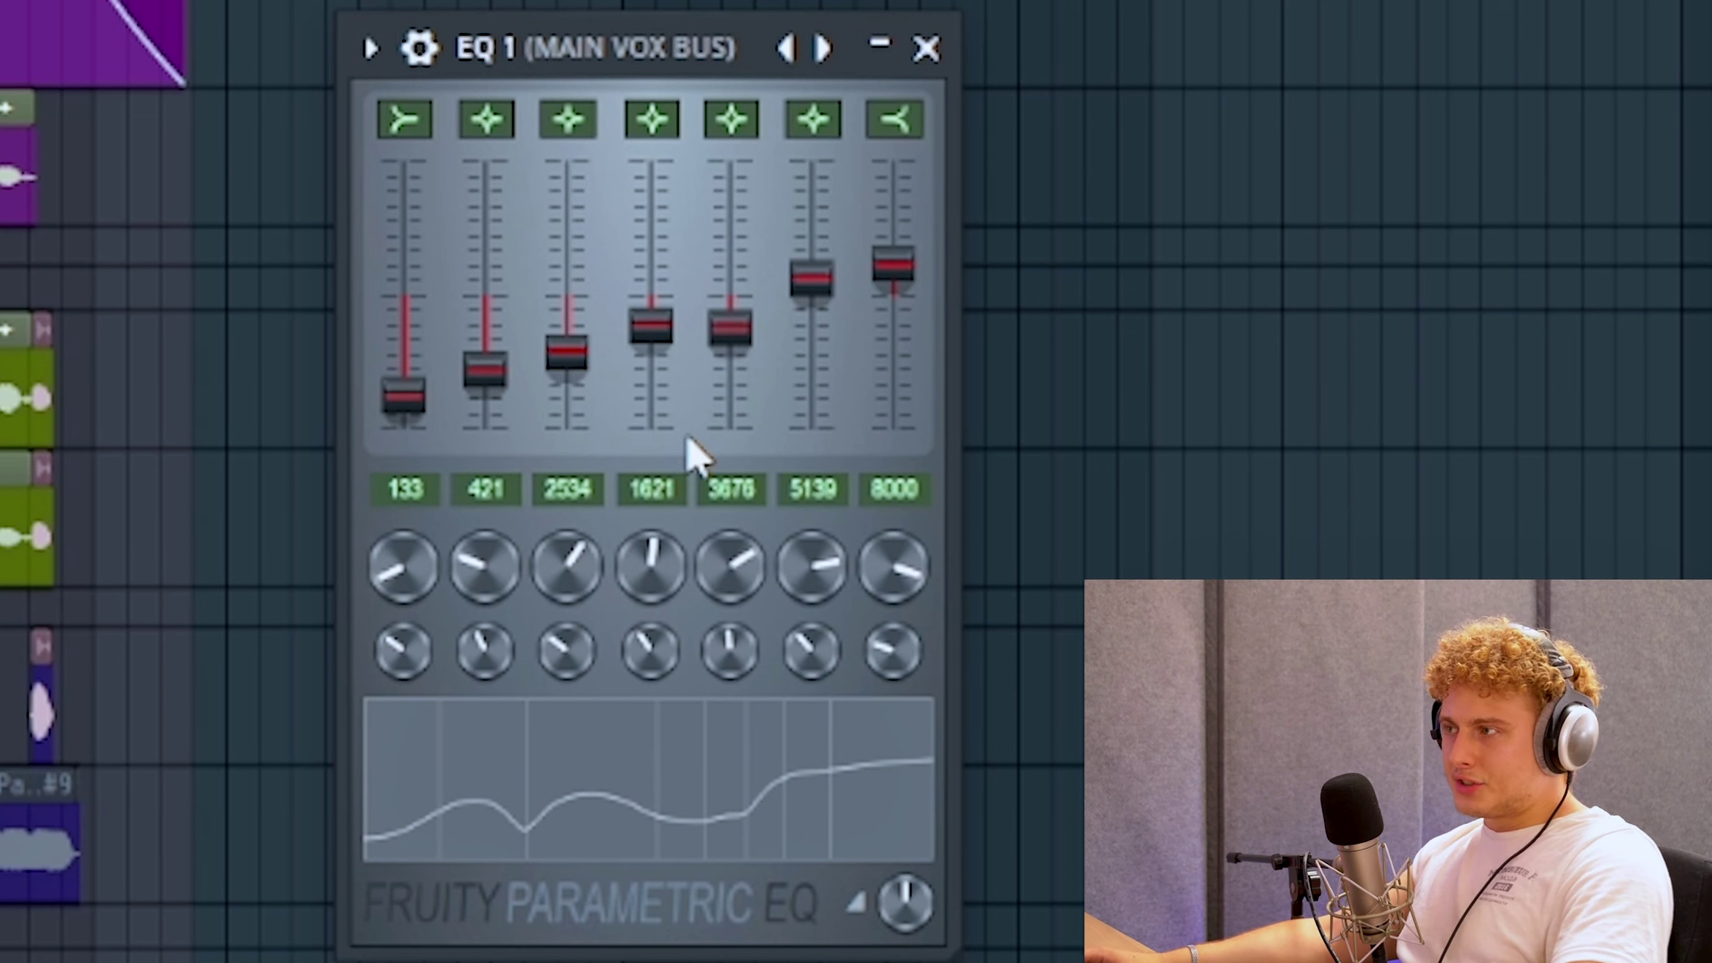
{"action": "mouse_move", "coordinate": [650, 335]}
{"action": "left_mouse_down"}
{"action": "mouse_move", "coordinate": [644, 178]}
{"action": "mouse_move", "coordinate": [651, 413]}
{"action": "mouse_move", "coordinate": [651, 325]}
{"action": "left_mouse_up"}
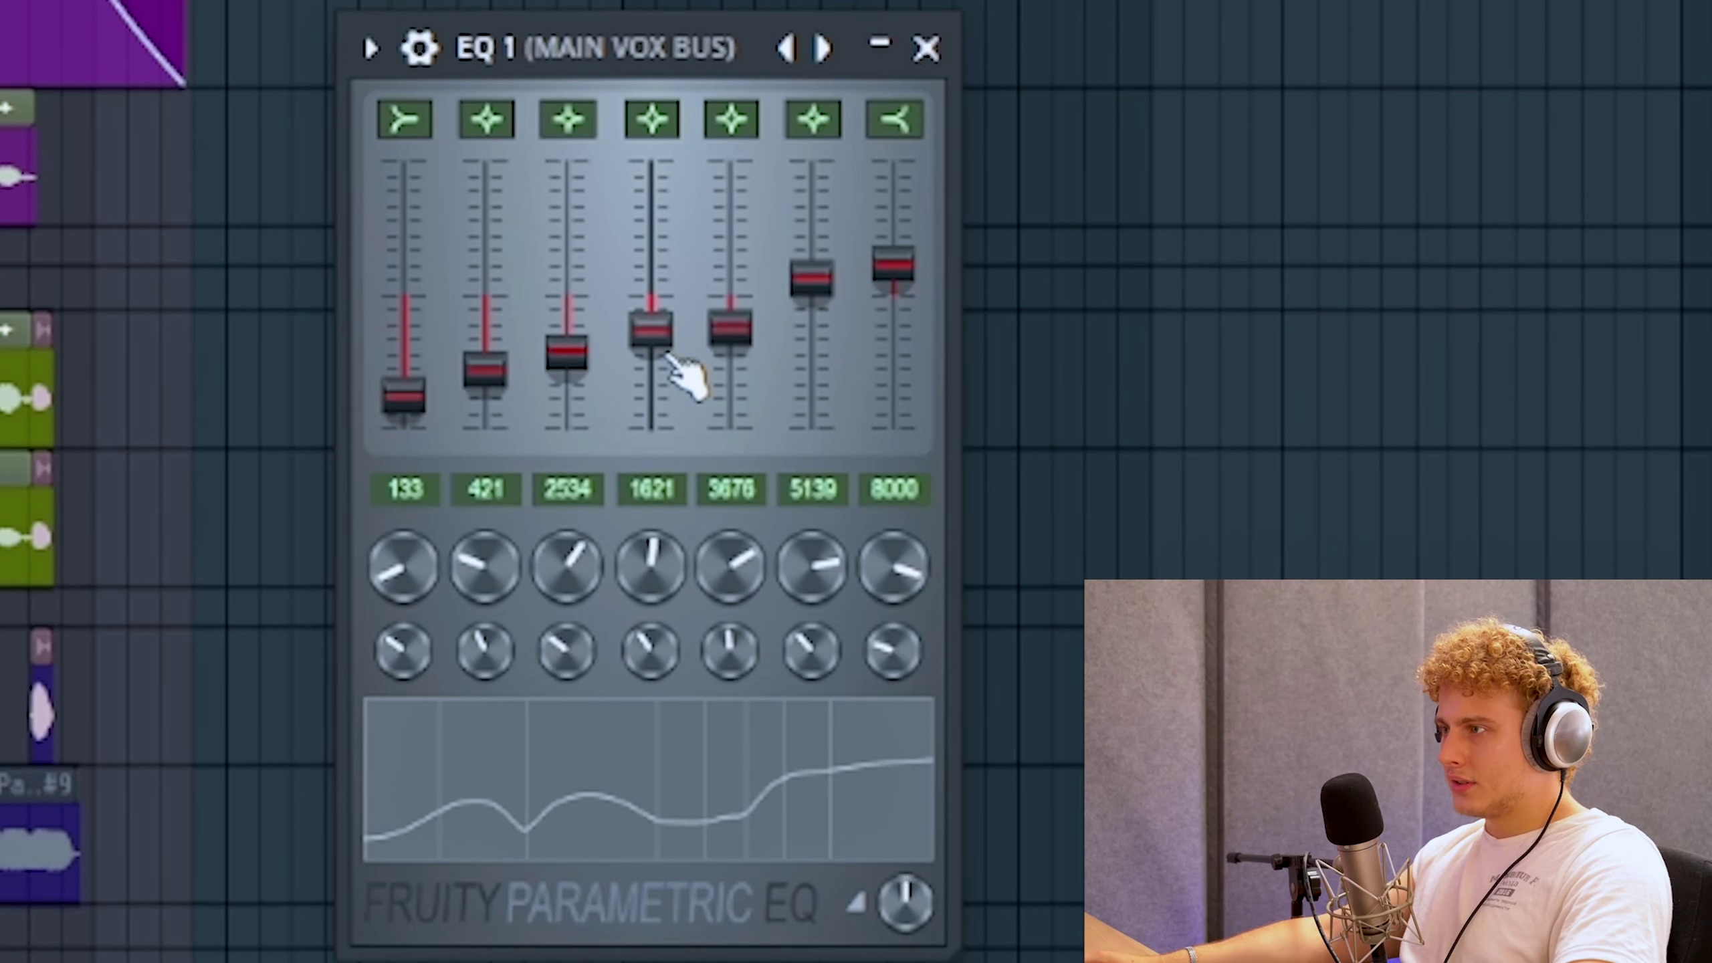
{"action": "left_click_drag", "start_coordinate": [687, 371], "coordinate": [652, 337]}
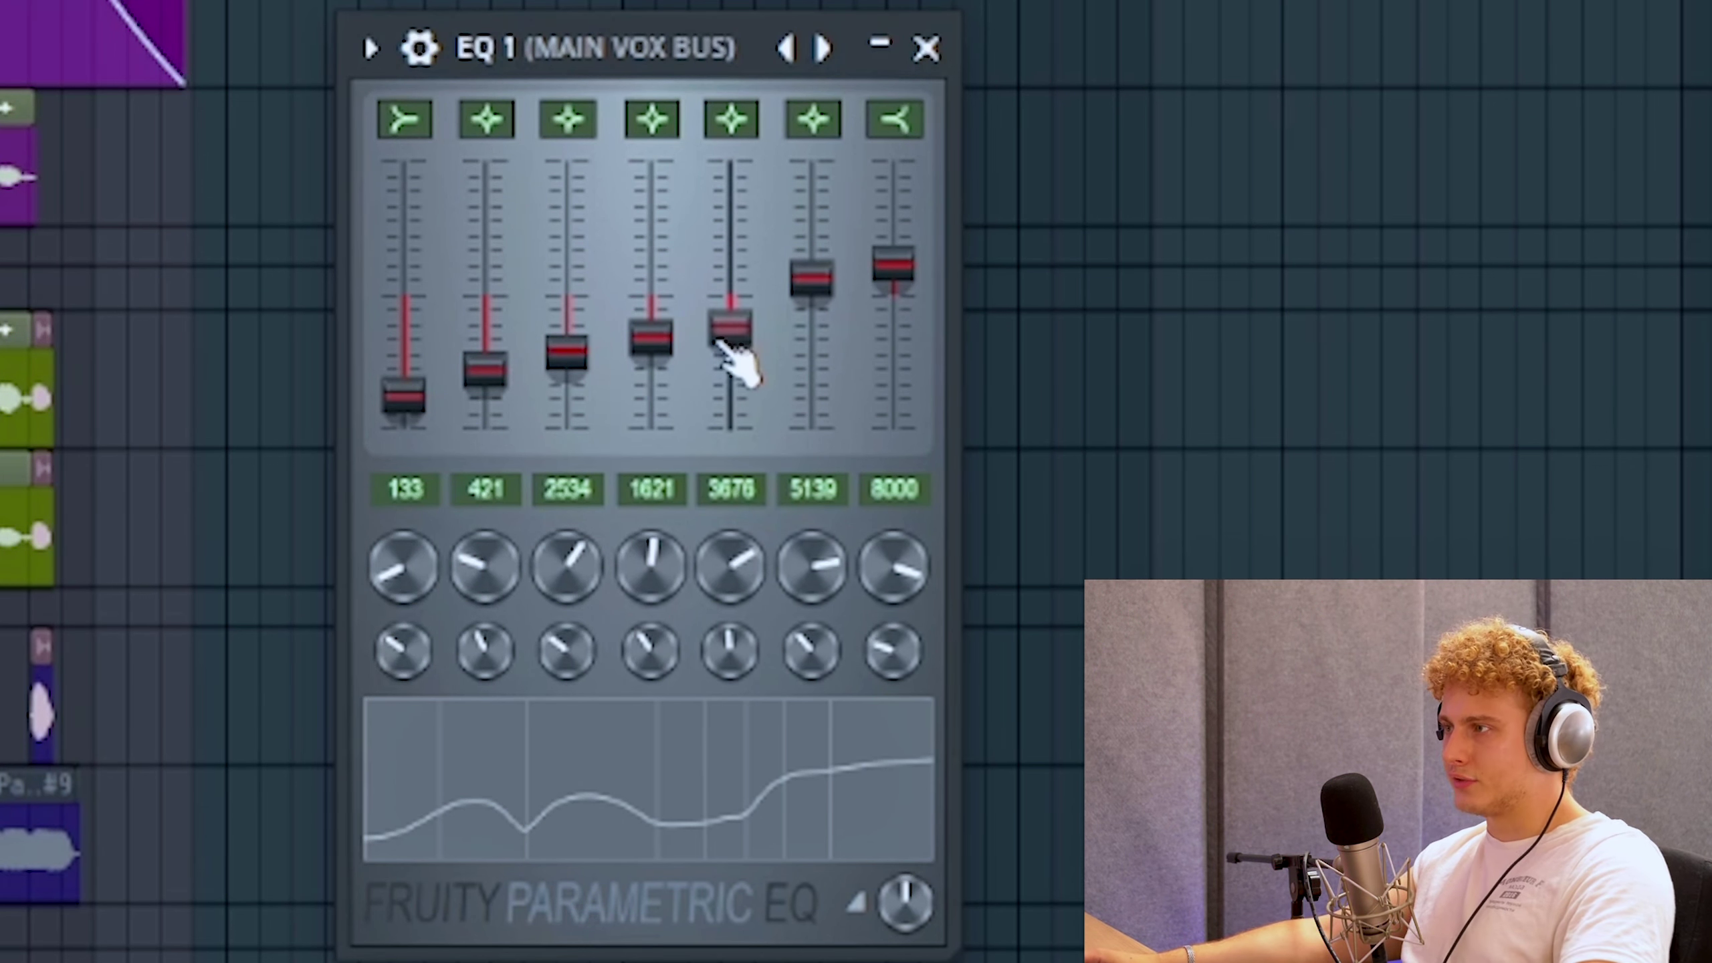
Step: Audition a full boost at 3676 Hz in EQ 1, cut that band, and fine-tune the 5139 Hz and 8000 Hz gains
{"action": "left_click_drag", "start_coordinate": [729, 330], "coordinate": [731, 171]}
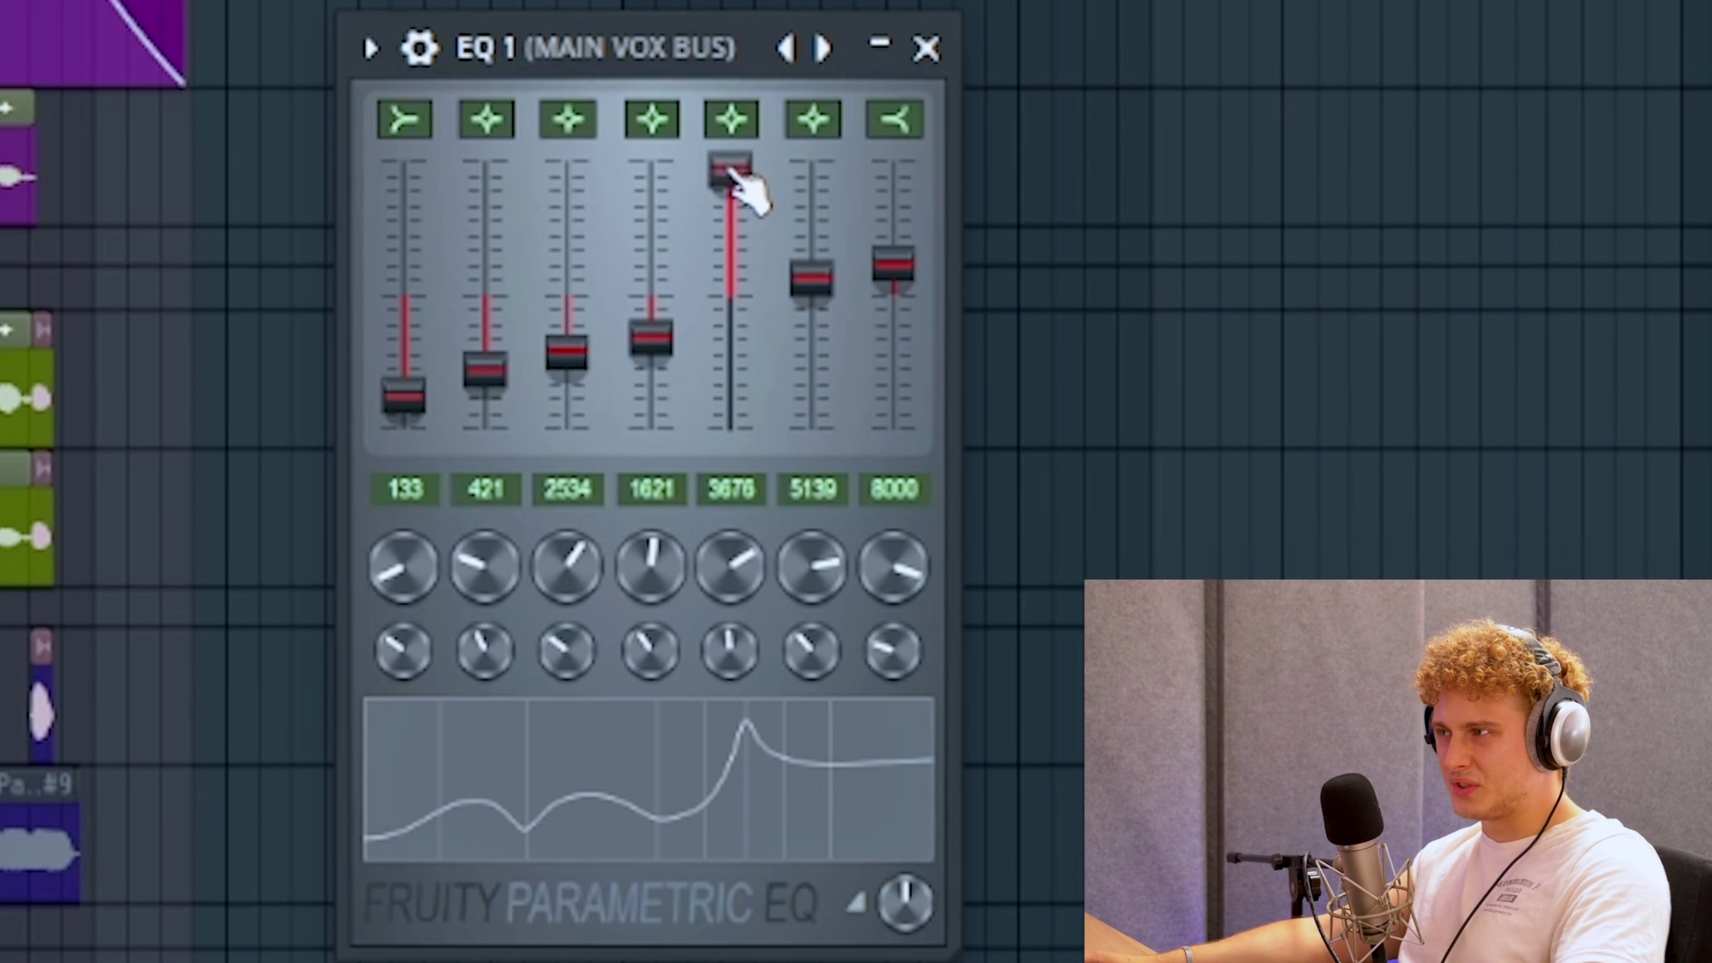
{"action": "left_click_drag", "start_coordinate": [729, 173], "coordinate": [730, 348]}
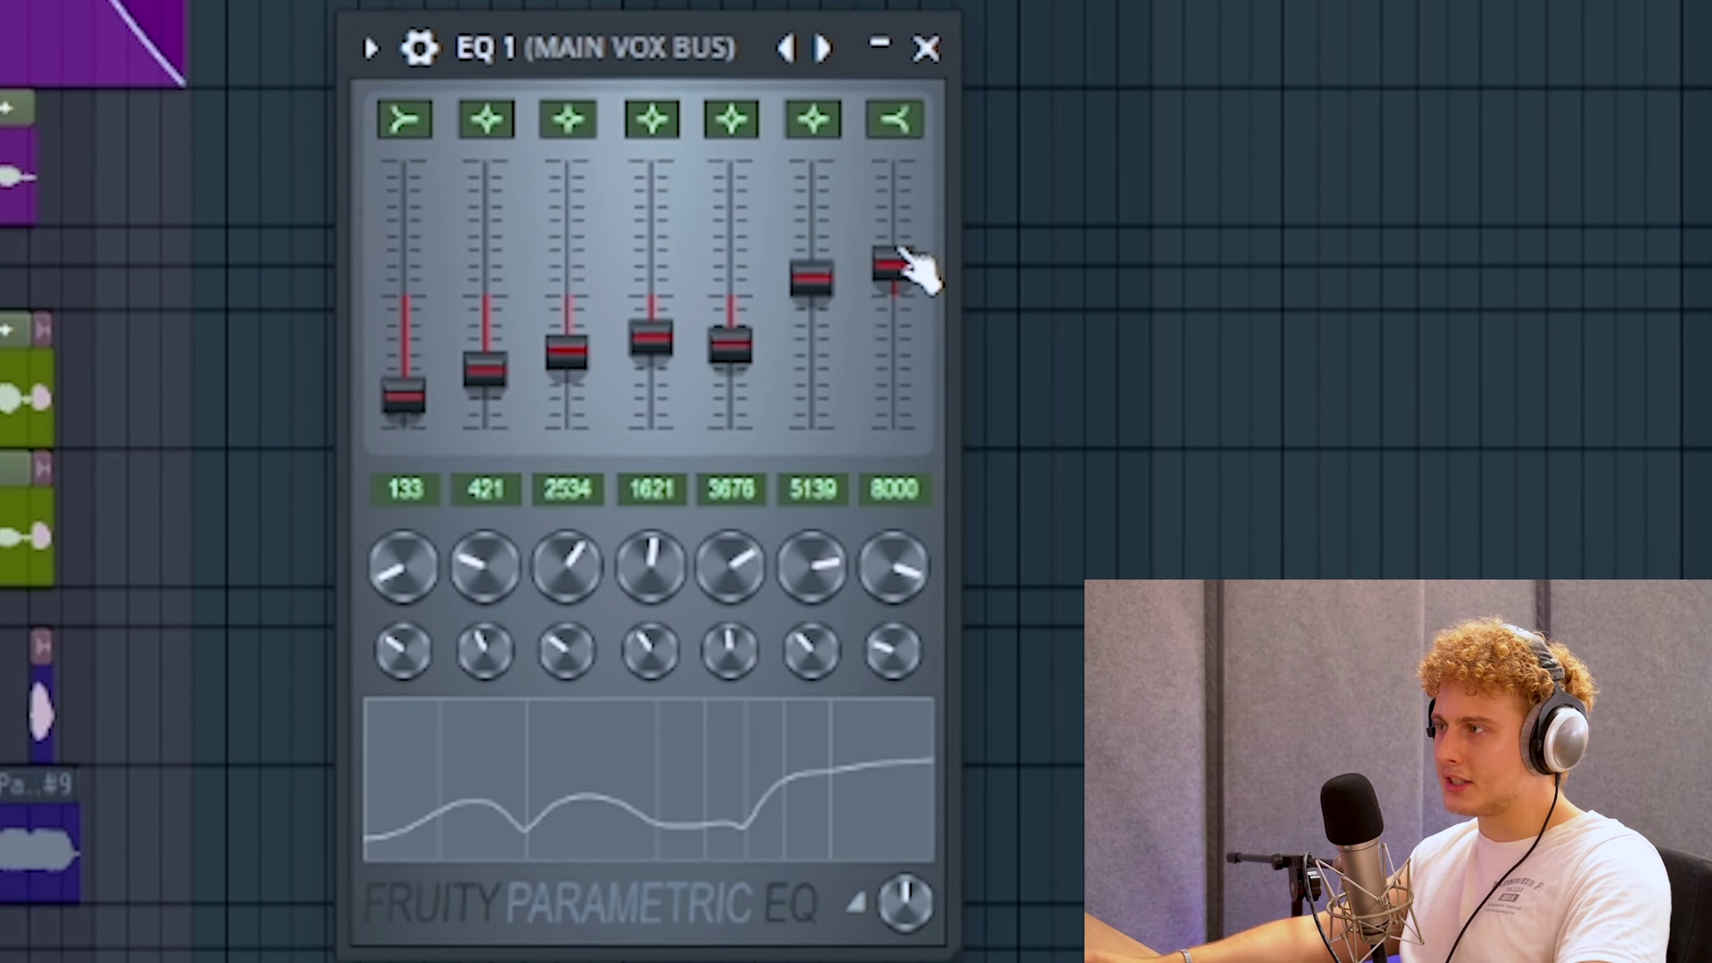
{"action": "mouse_move", "coordinate": [815, 279]}
{"action": "left_mouse_down"}
{"action": "mouse_move", "coordinate": [814, 178]}
{"action": "mouse_move", "coordinate": [812, 384]}
{"action": "mouse_move", "coordinate": [826, 259]}
{"action": "left_mouse_up"}
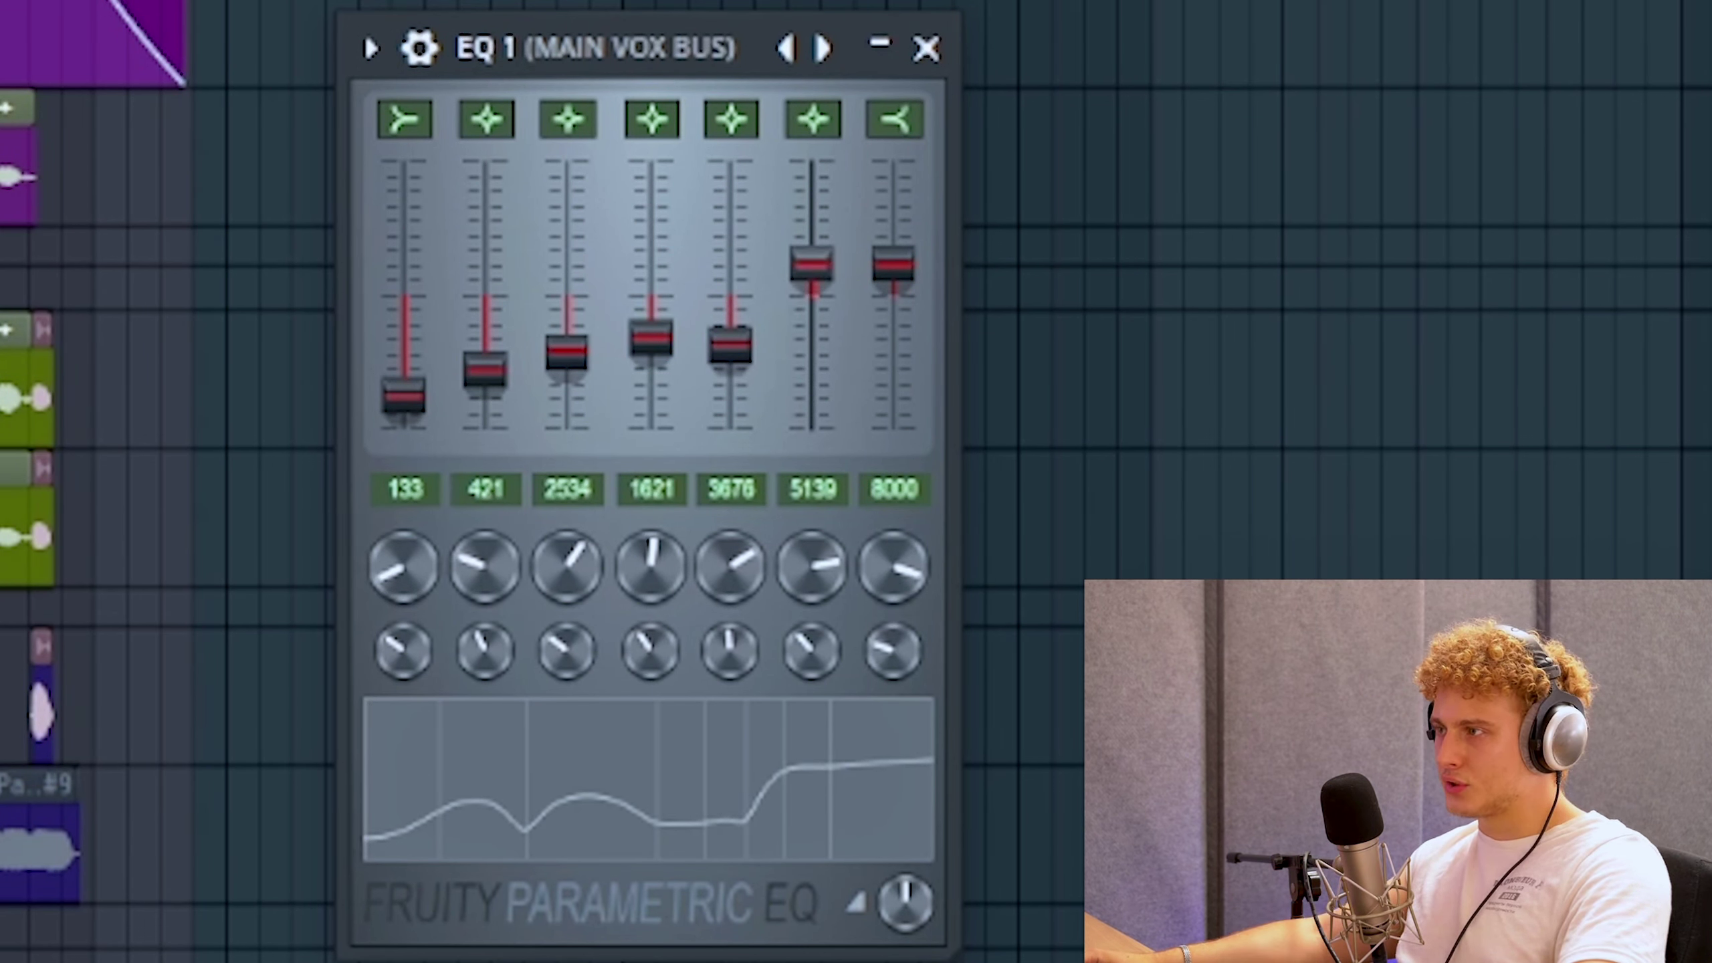
{"action": "left_click_drag", "start_coordinate": [826, 287], "coordinate": [826, 301]}
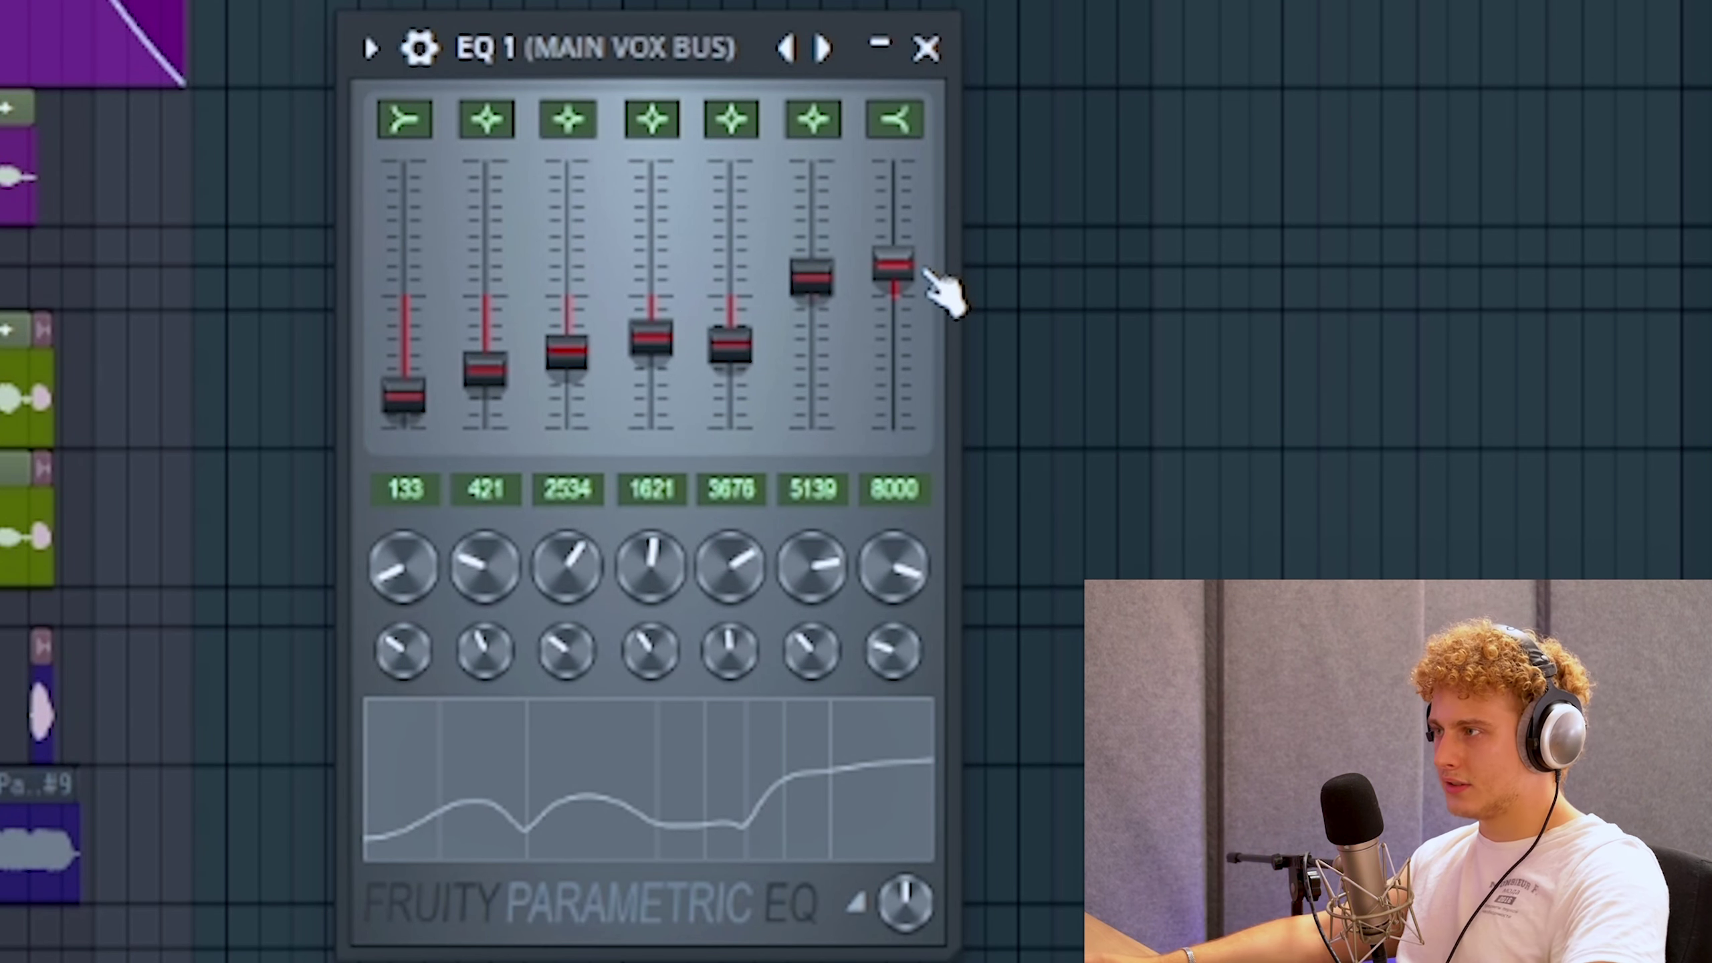
{"action": "mouse_move", "coordinate": [925, 270]}
{"action": "left_mouse_down"}
{"action": "mouse_move", "coordinate": [929, 190]}
{"action": "mouse_move", "coordinate": [929, 452]}
{"action": "mouse_move", "coordinate": [921, 253]}
{"action": "mouse_move", "coordinate": [893, 258]}
{"action": "left_mouse_up"}
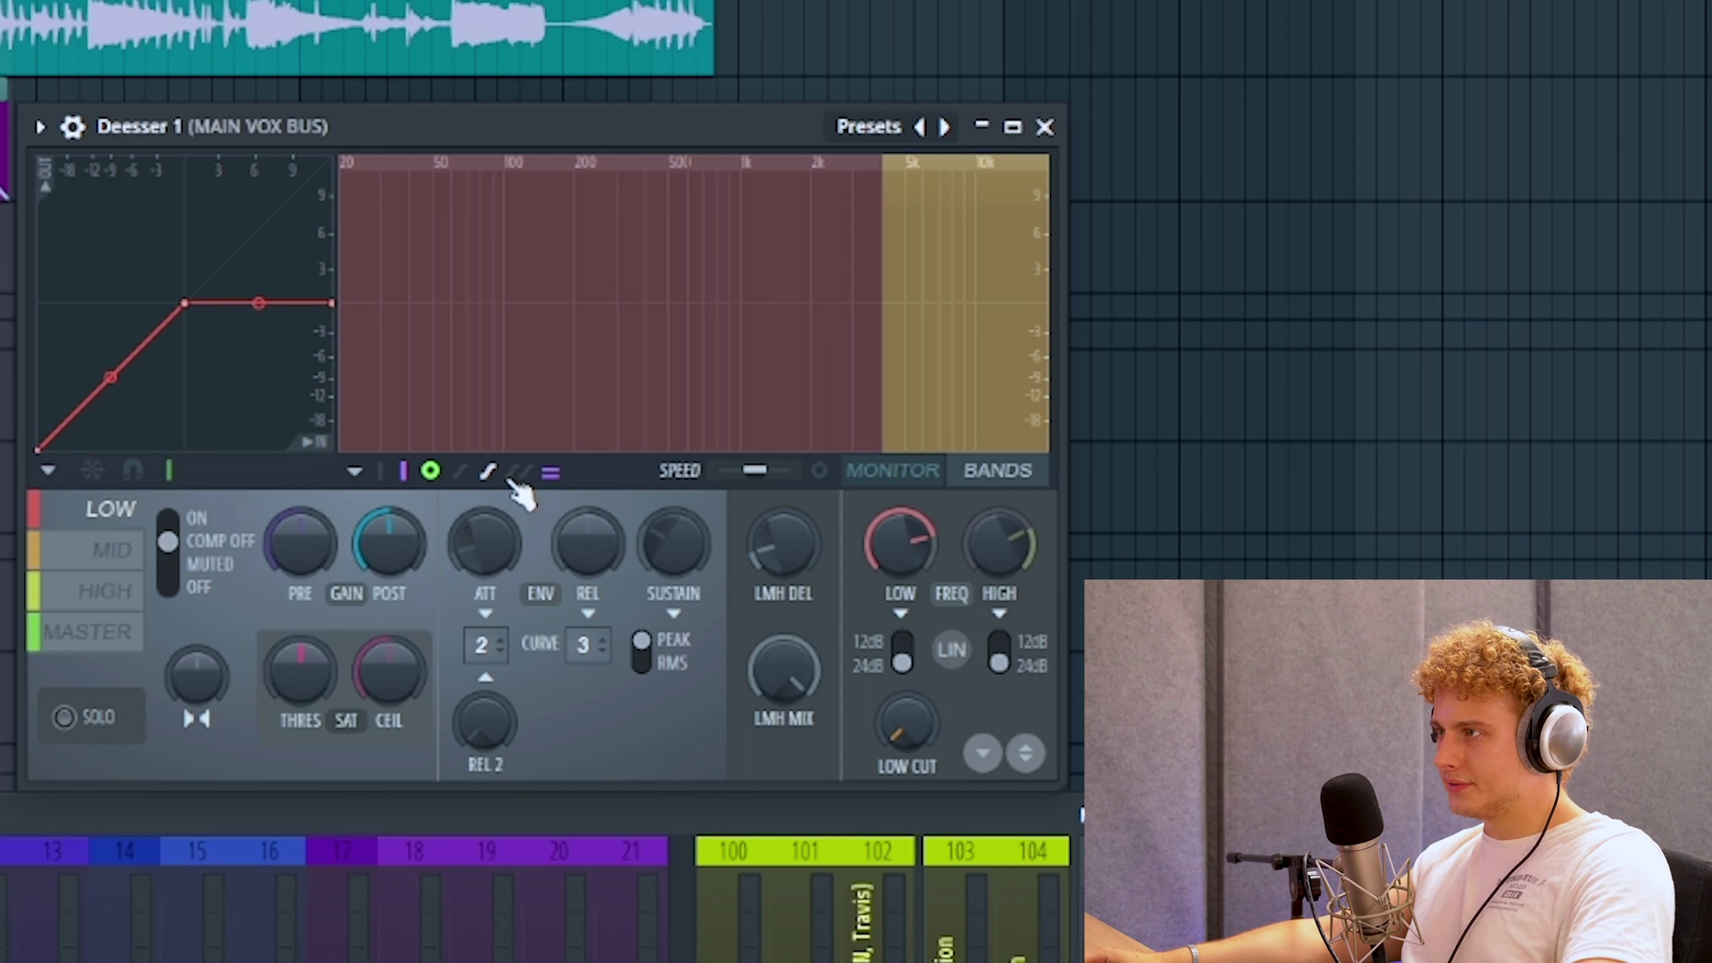
Step: Select the low band in Deesser 1 on the MAIN VOX BUS
{"action": "left_click", "coordinate": [114, 550]}
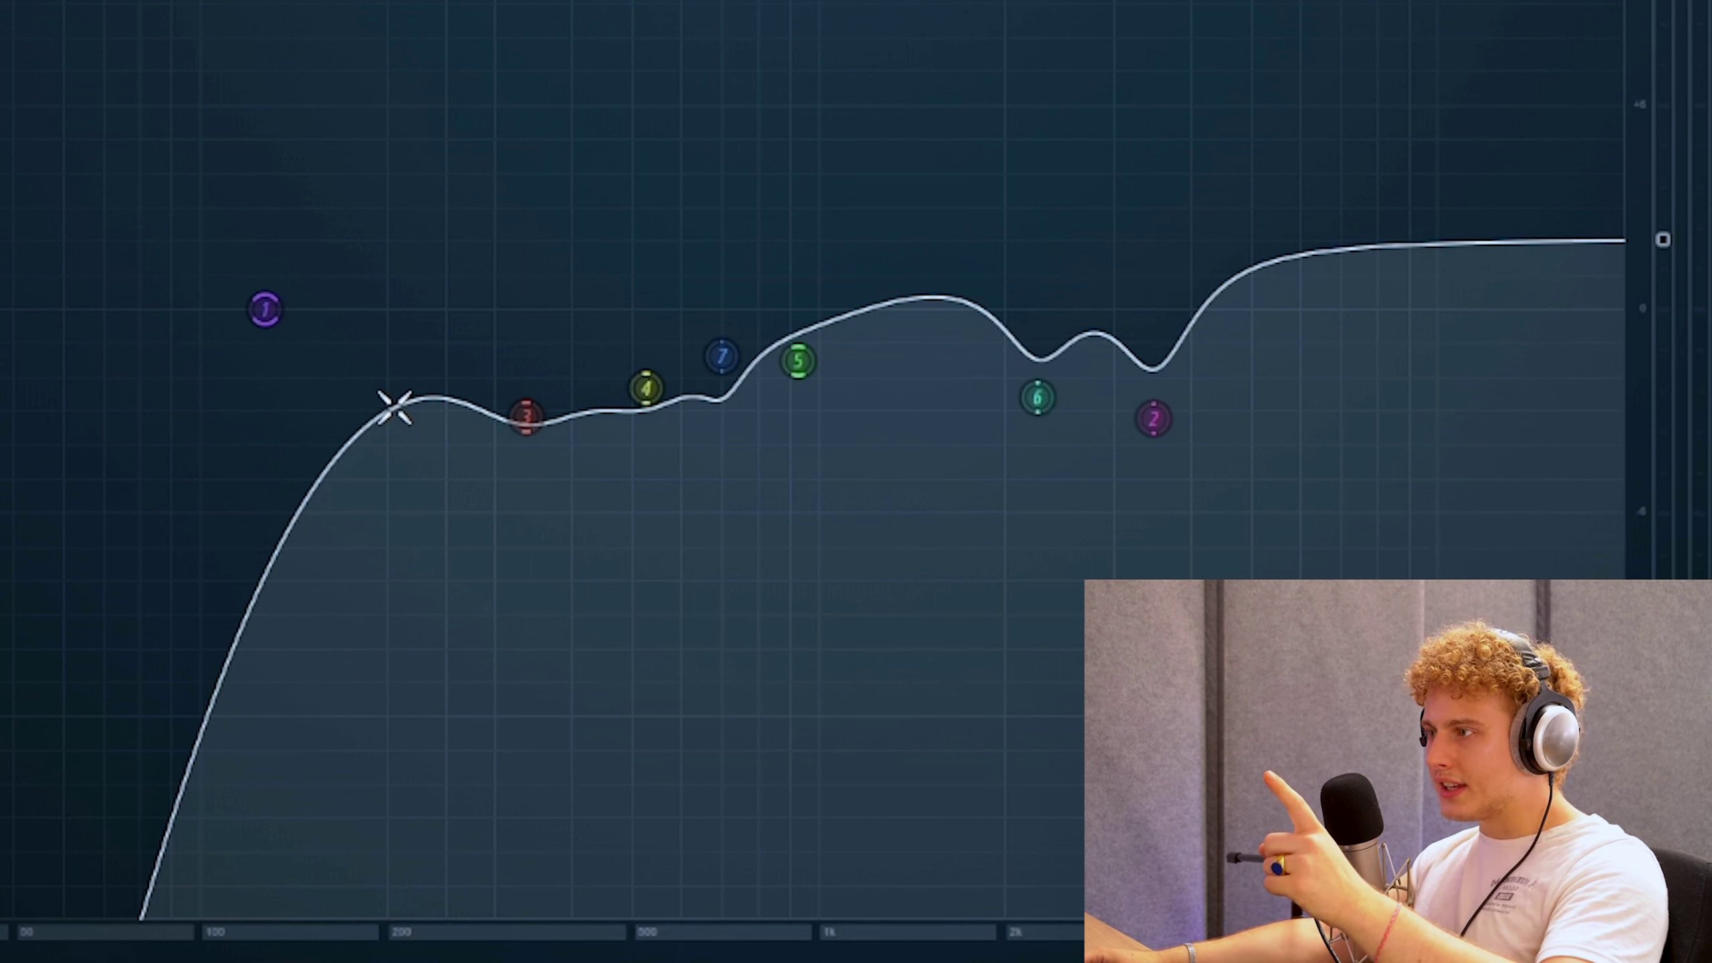
Step: Try steeper and gentler slopes on the low-cut filter, band 1, in EQ 2 on the MAIN VOX BUS
{"action": "mouse_move", "coordinate": [270, 307]}
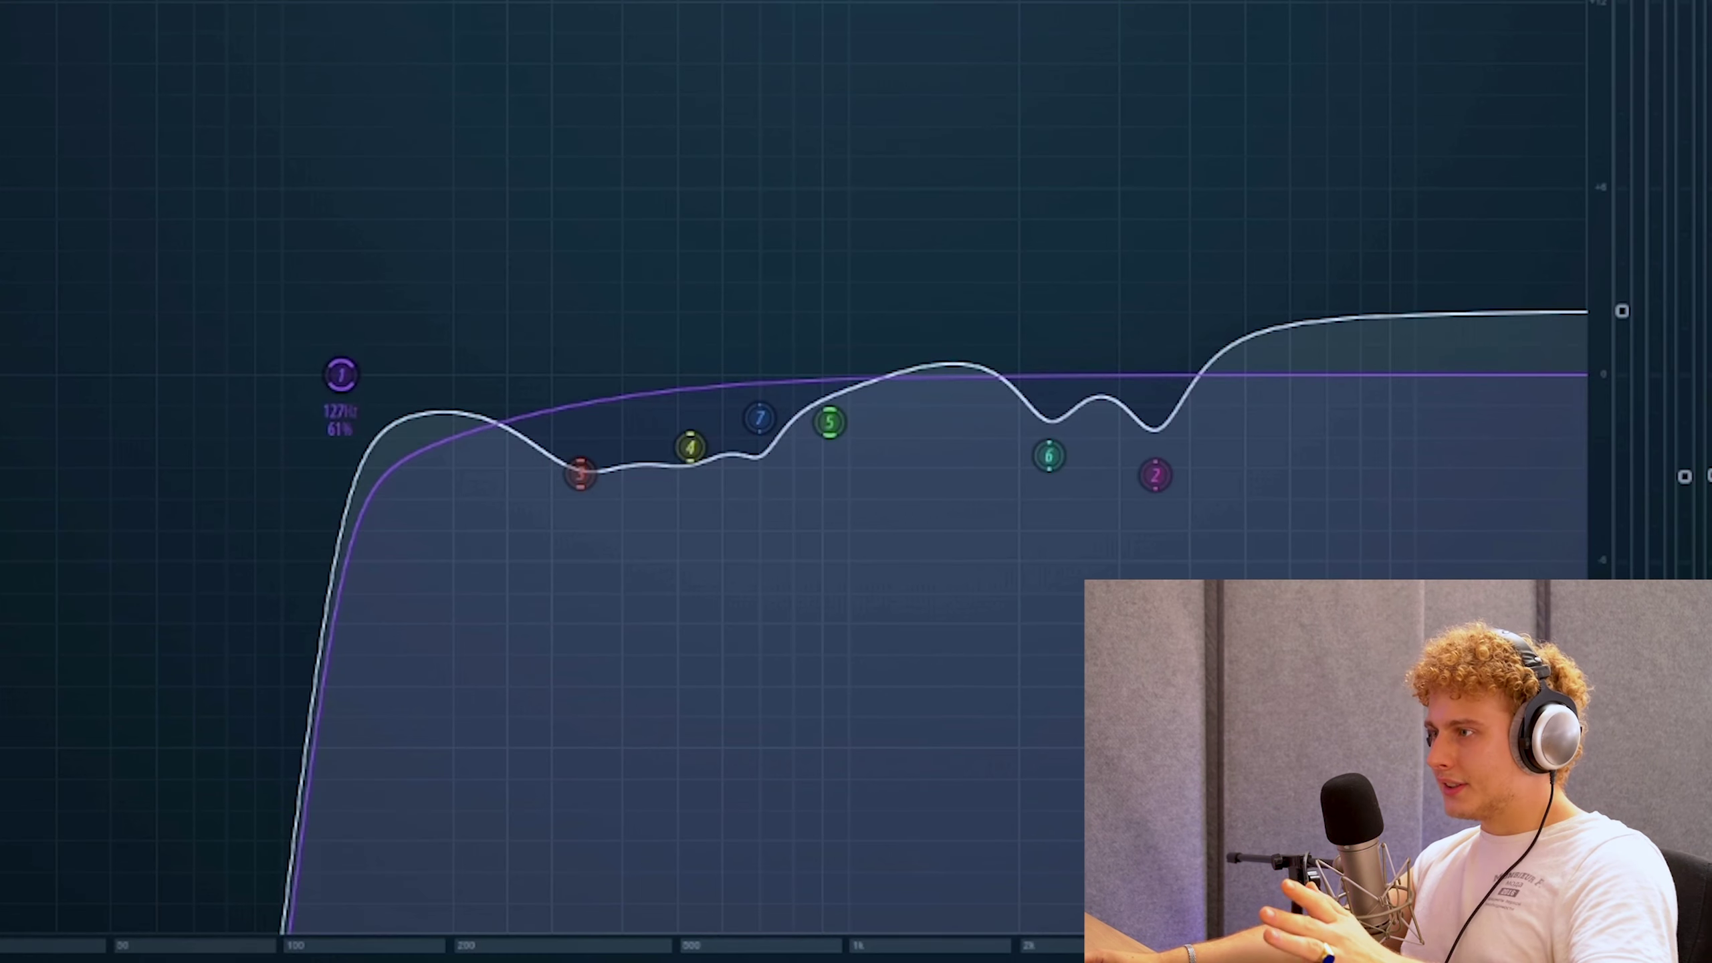
{"action": "scroll", "coordinate": [341, 376], "scroll_direction": "down", "scroll_amount": 2}
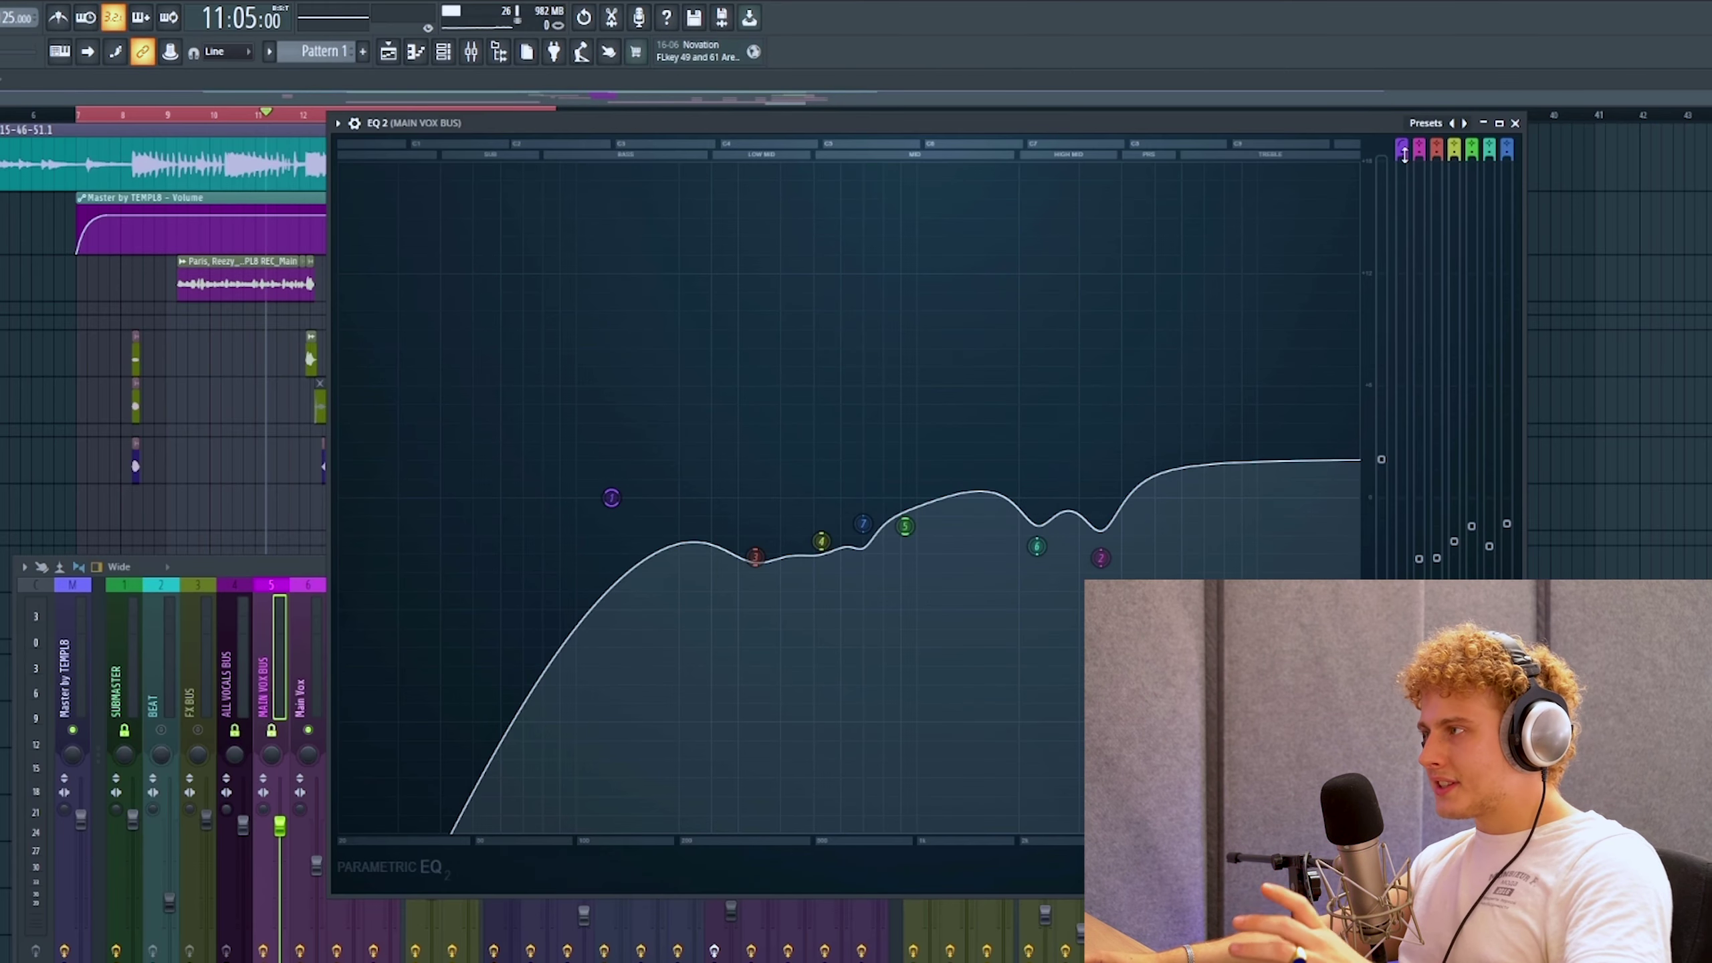
{"action": "left_click", "coordinate": [1404, 154]}
{"action": "left_click_drag", "start_coordinate": [1404, 154], "coordinate": [1404, 154]}
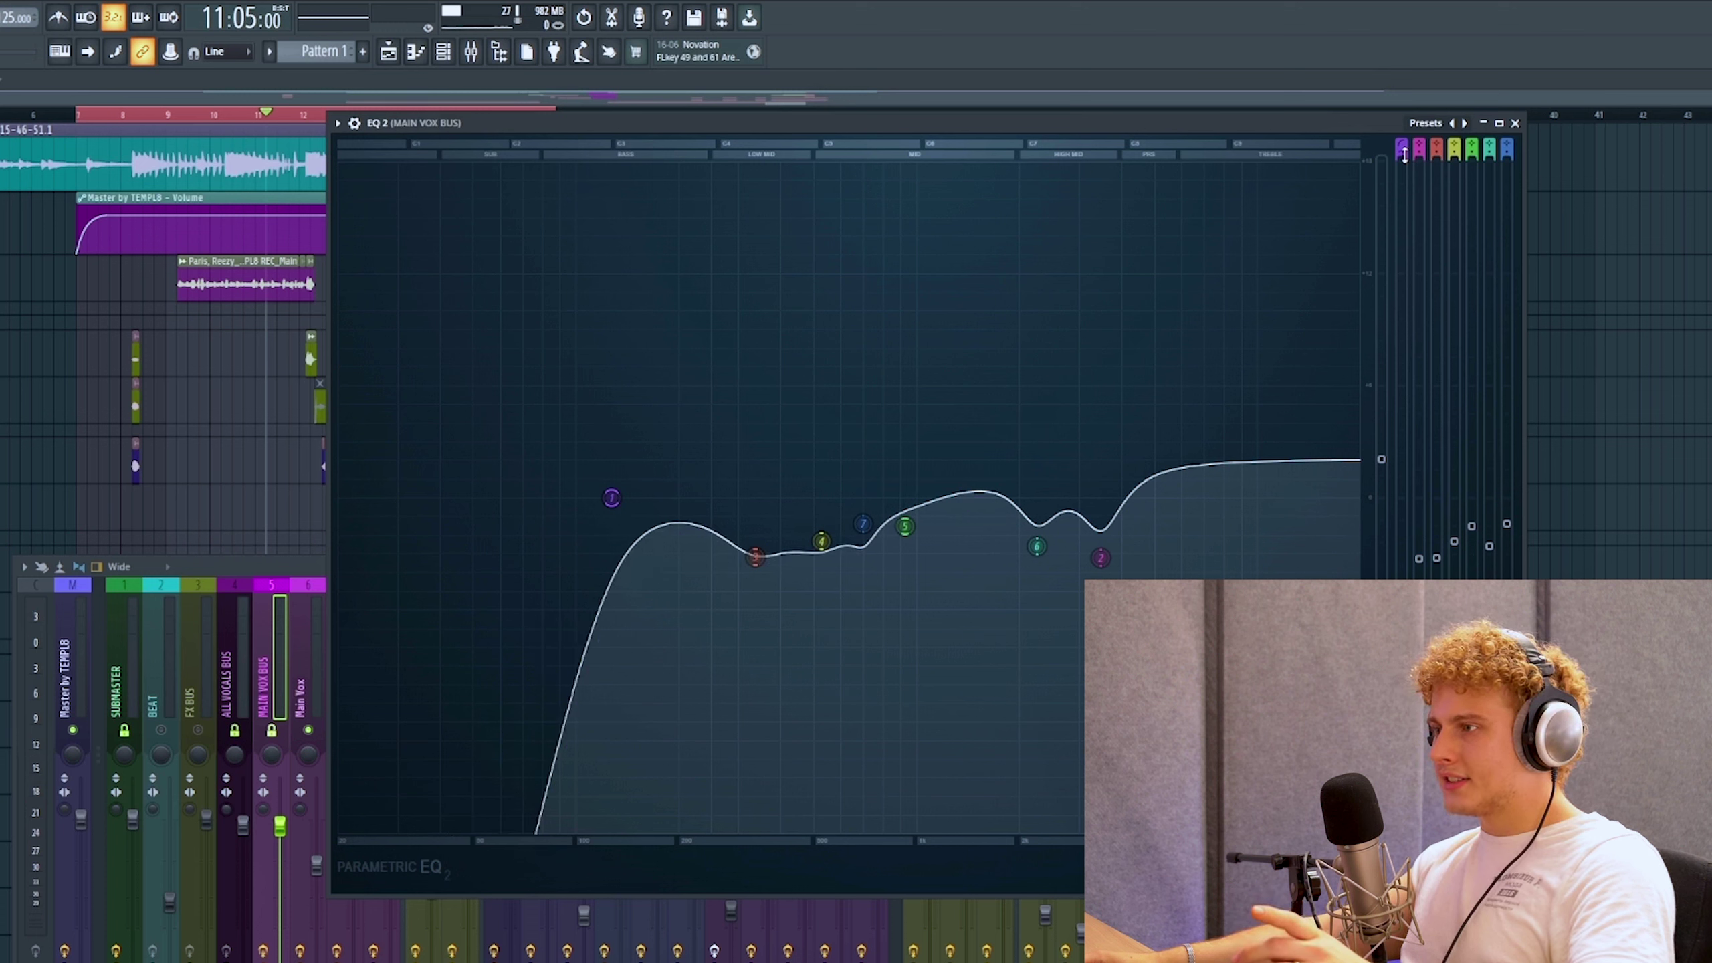
{"action": "scroll", "coordinate": [612, 568], "scroll_direction": "down", "scroll_amount": 2}
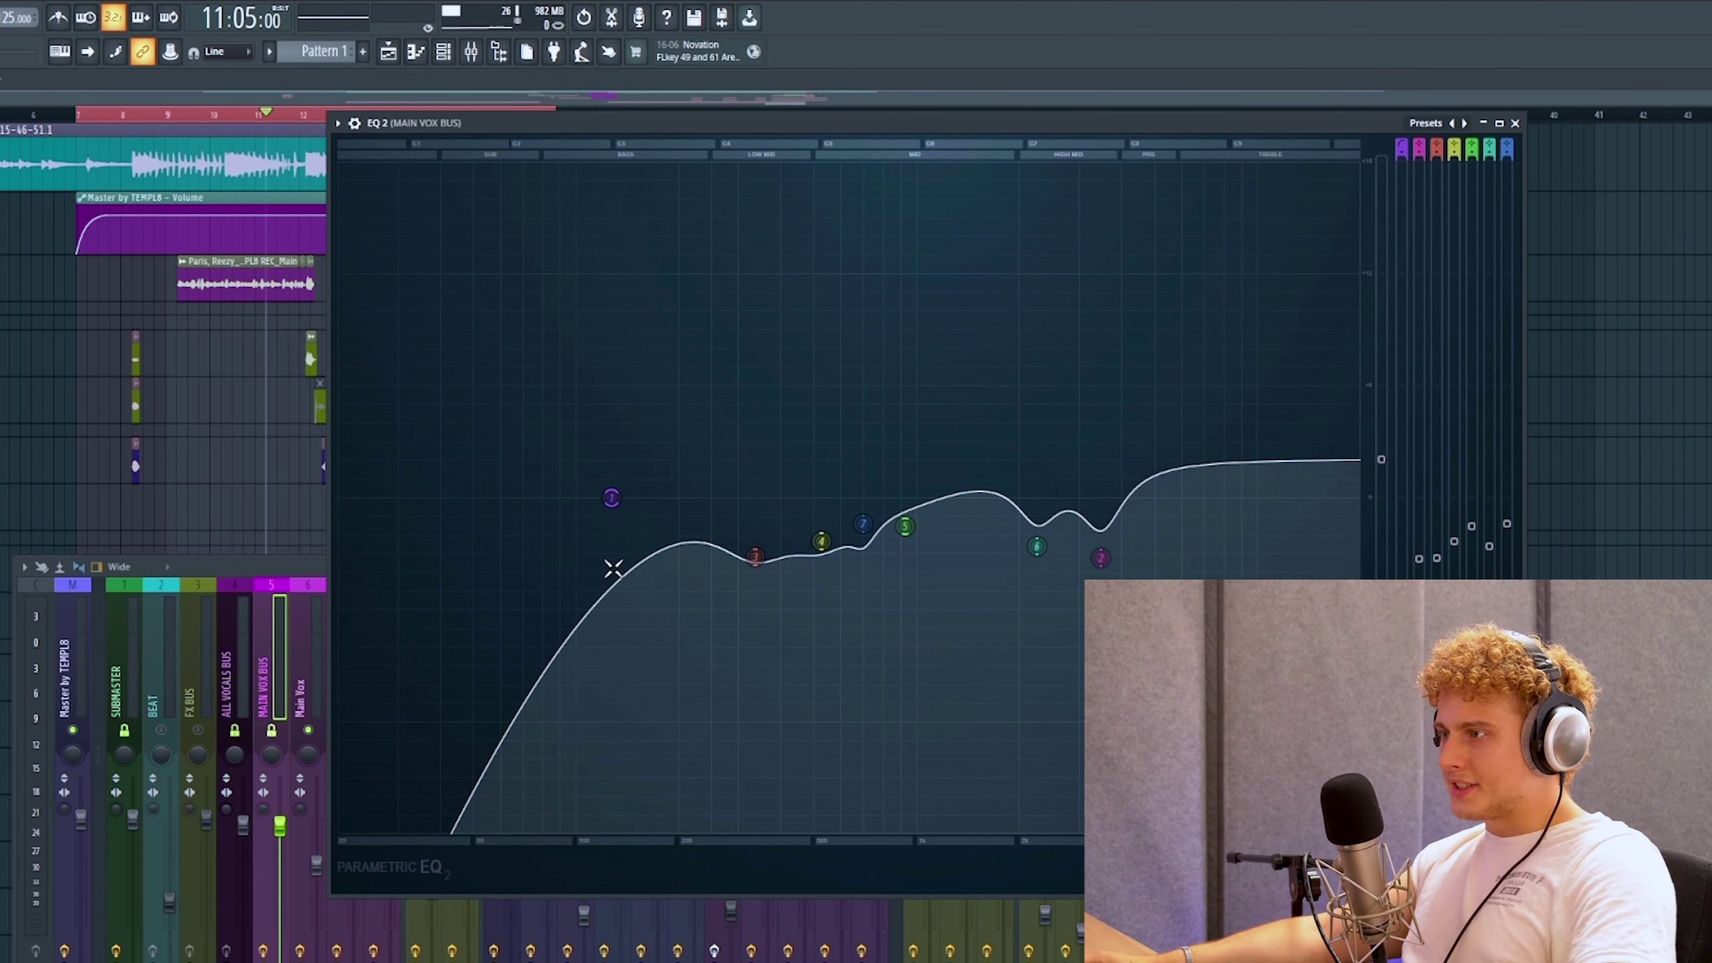
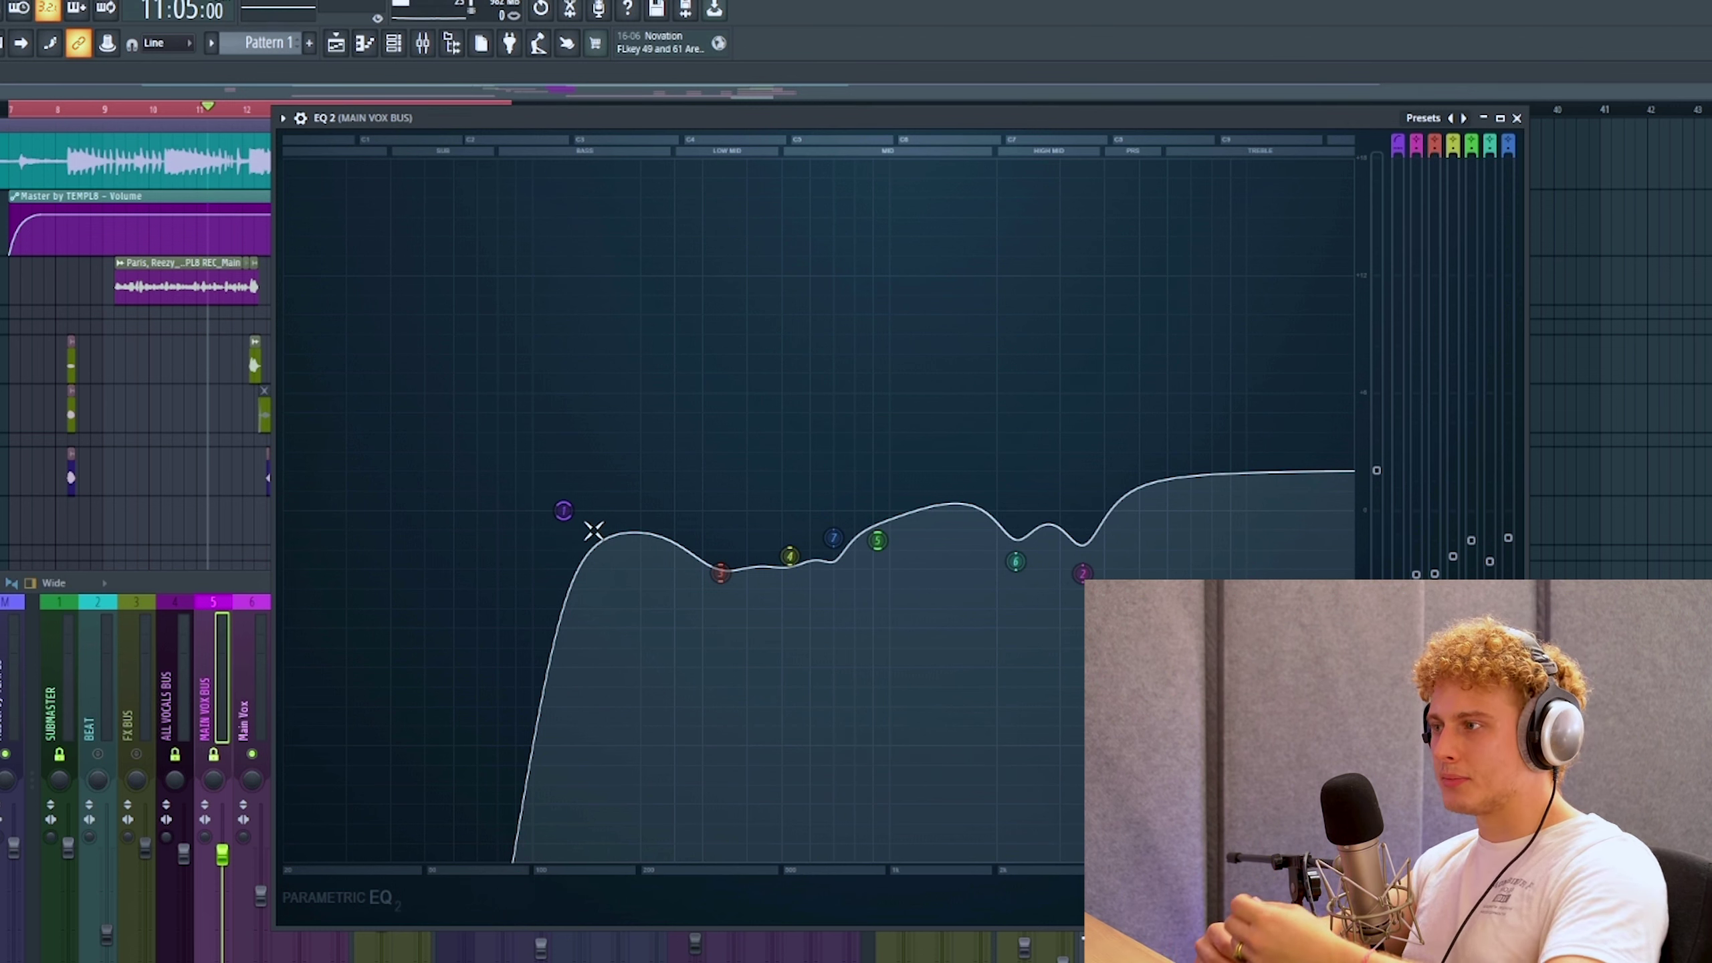
Step: Position EQ 2's low-cut band 1 at about 125 Hz and make its slope gentler
{"action": "left_click_drag", "start_coordinate": [565, 511], "coordinate": [533, 513]}
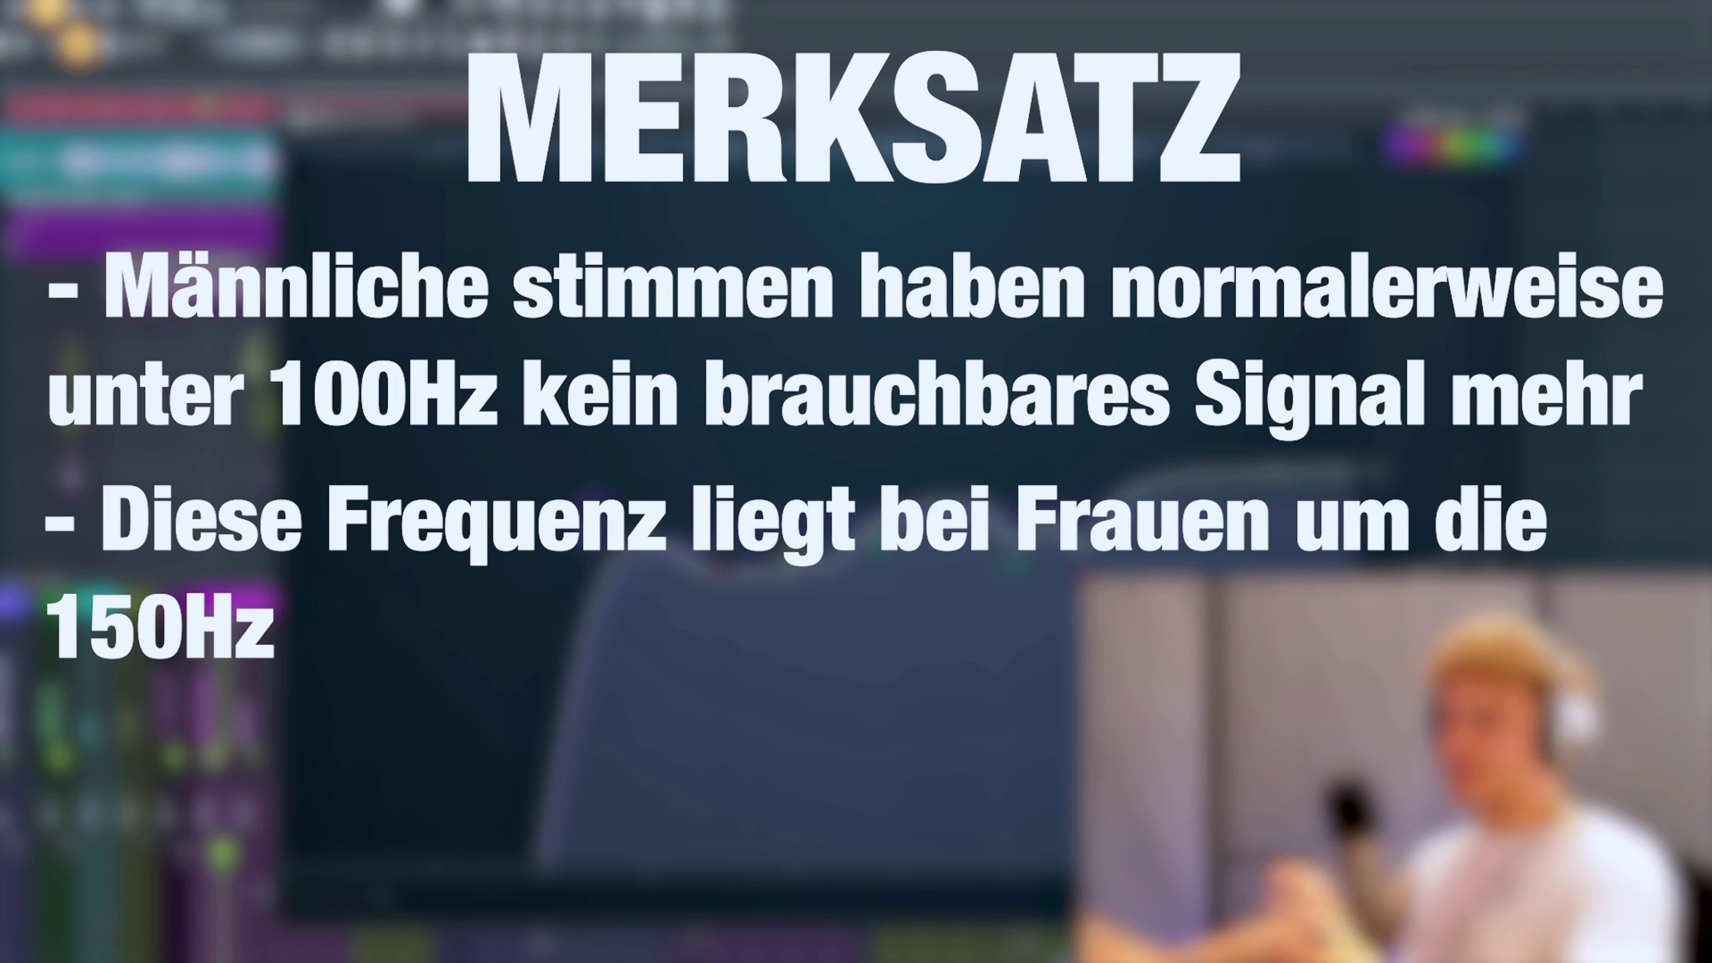
{"action": "mouse_move", "coordinate": [580, 506]}
{"action": "left_mouse_down"}
{"action": "mouse_move", "coordinate": [542, 512]}
{"action": "mouse_move", "coordinate": [567, 510]}
{"action": "left_mouse_up"}
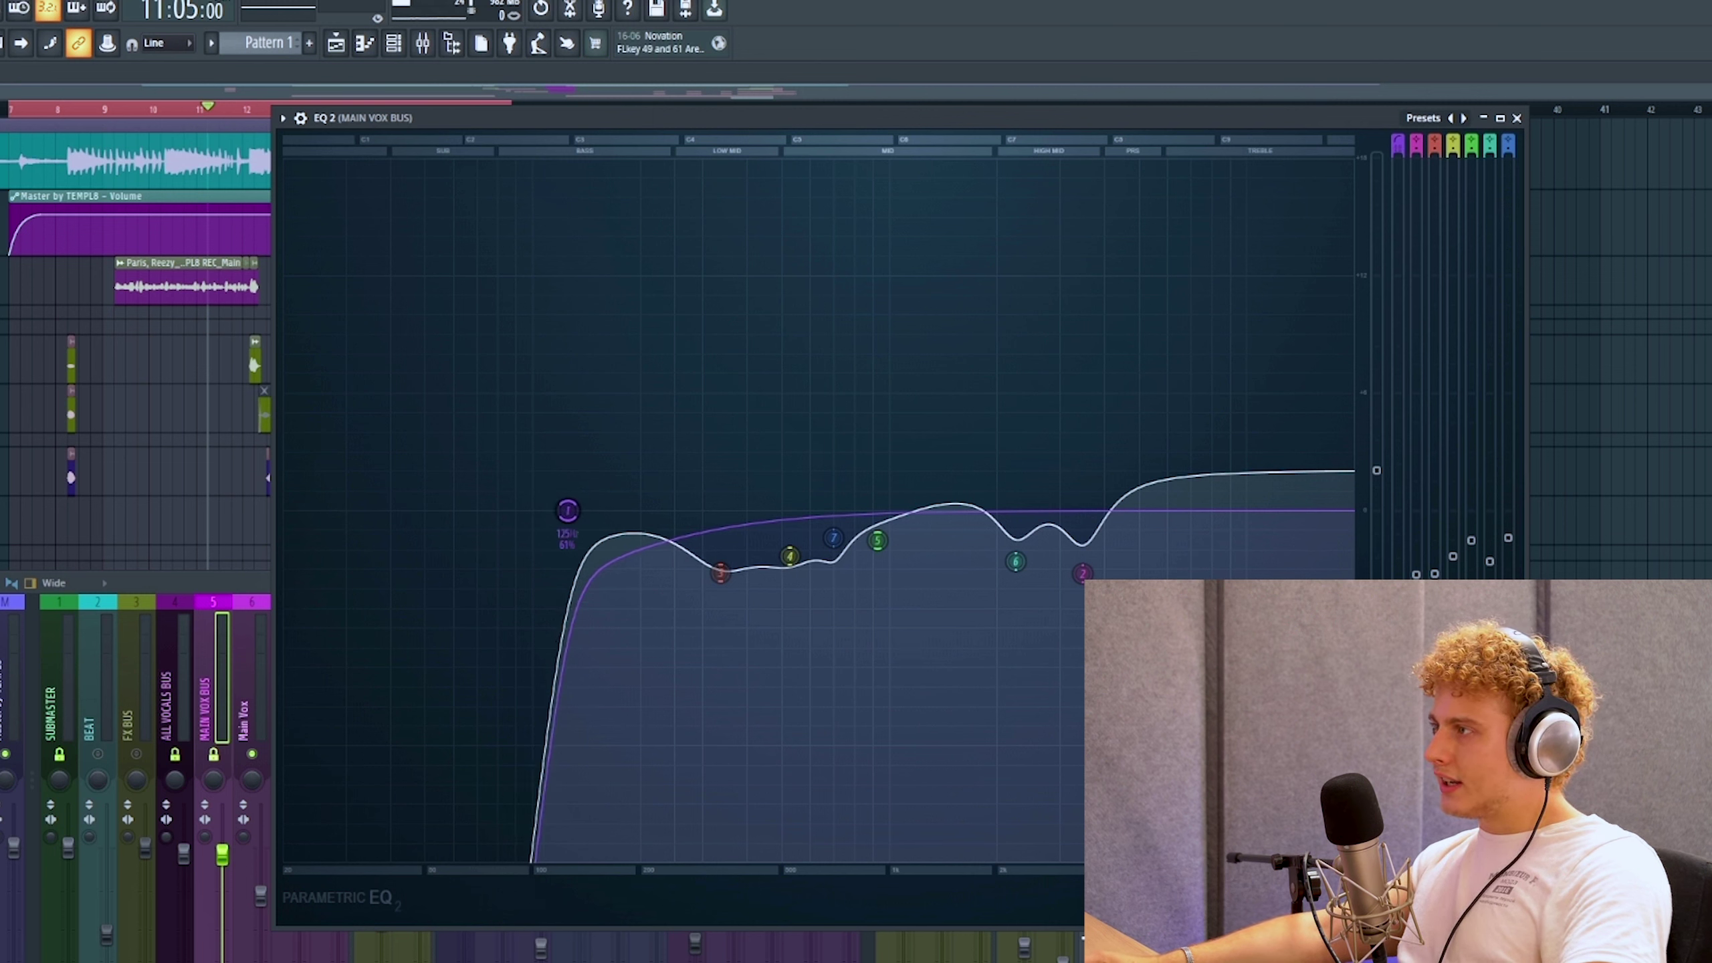
{"action": "scroll", "coordinate": [568, 510], "scroll_direction": "down", "scroll_amount": 2}
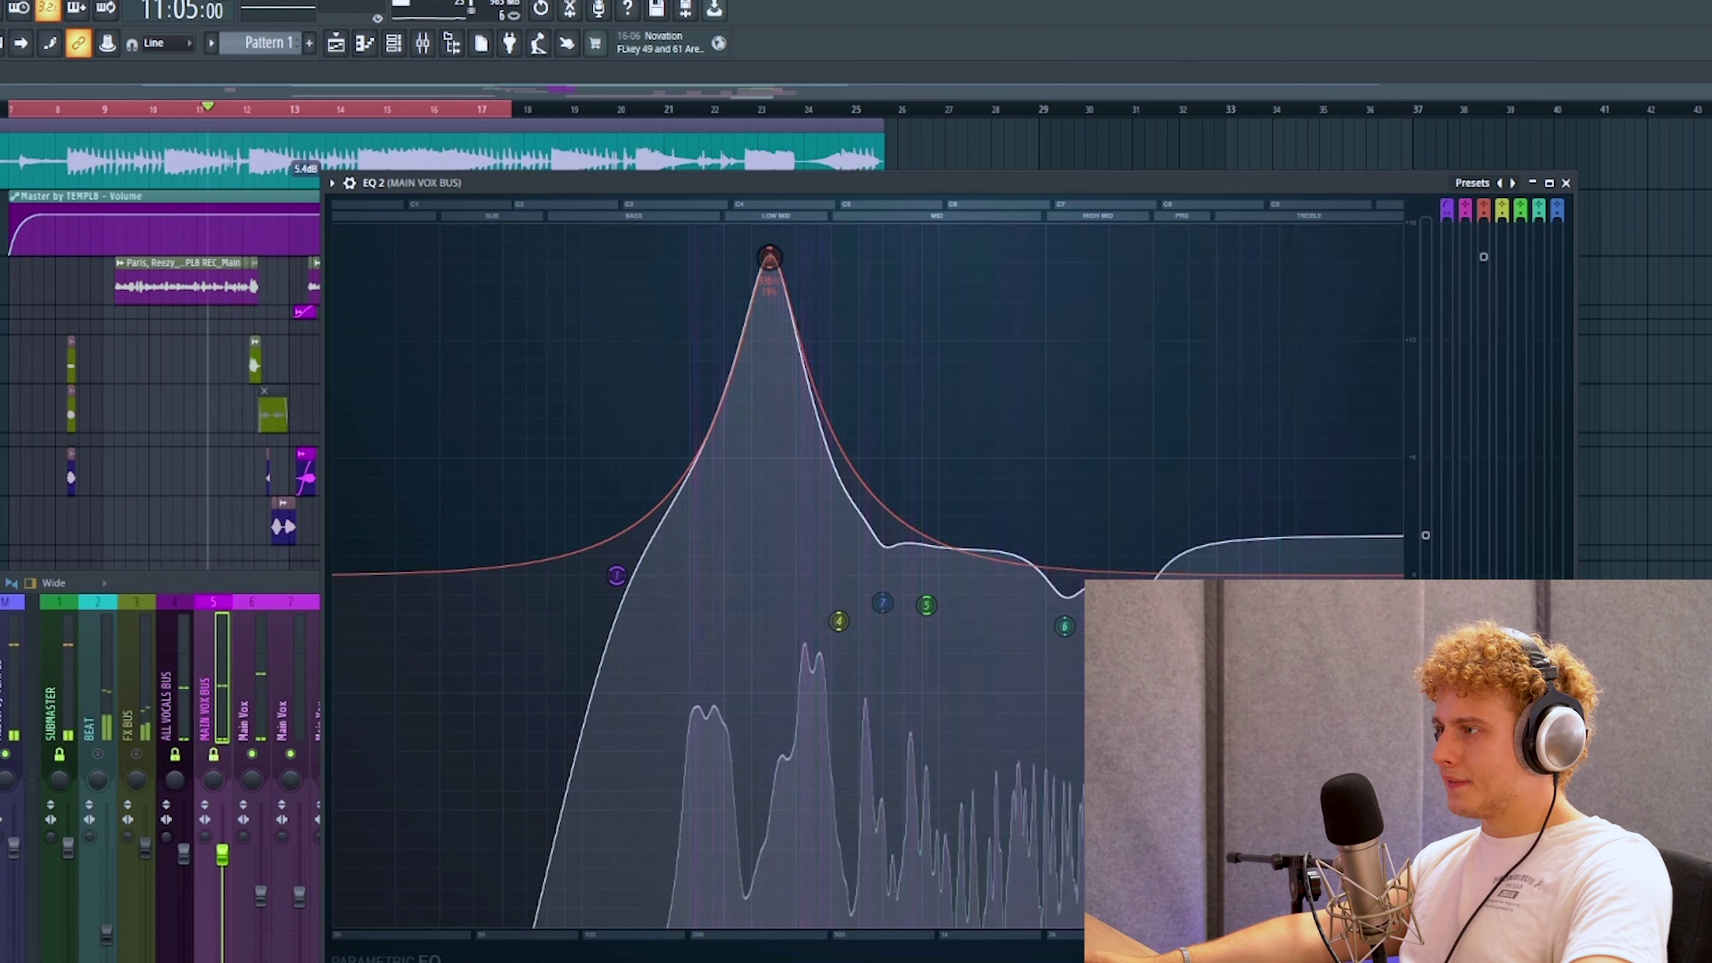
Step: Reset EQ 2's boosted band 3 to zero gain while auditioning the vocal, and unmute the BEAT mixer track
{"action": "key", "text": "space"}
{"action": "left_click_drag", "start_coordinate": [769, 256], "coordinate": [769, 574]}
{"action": "key", "text": "space"}
{"action": "key", "text": "space"}
{"action": "left_click", "coordinate": [106, 765]}
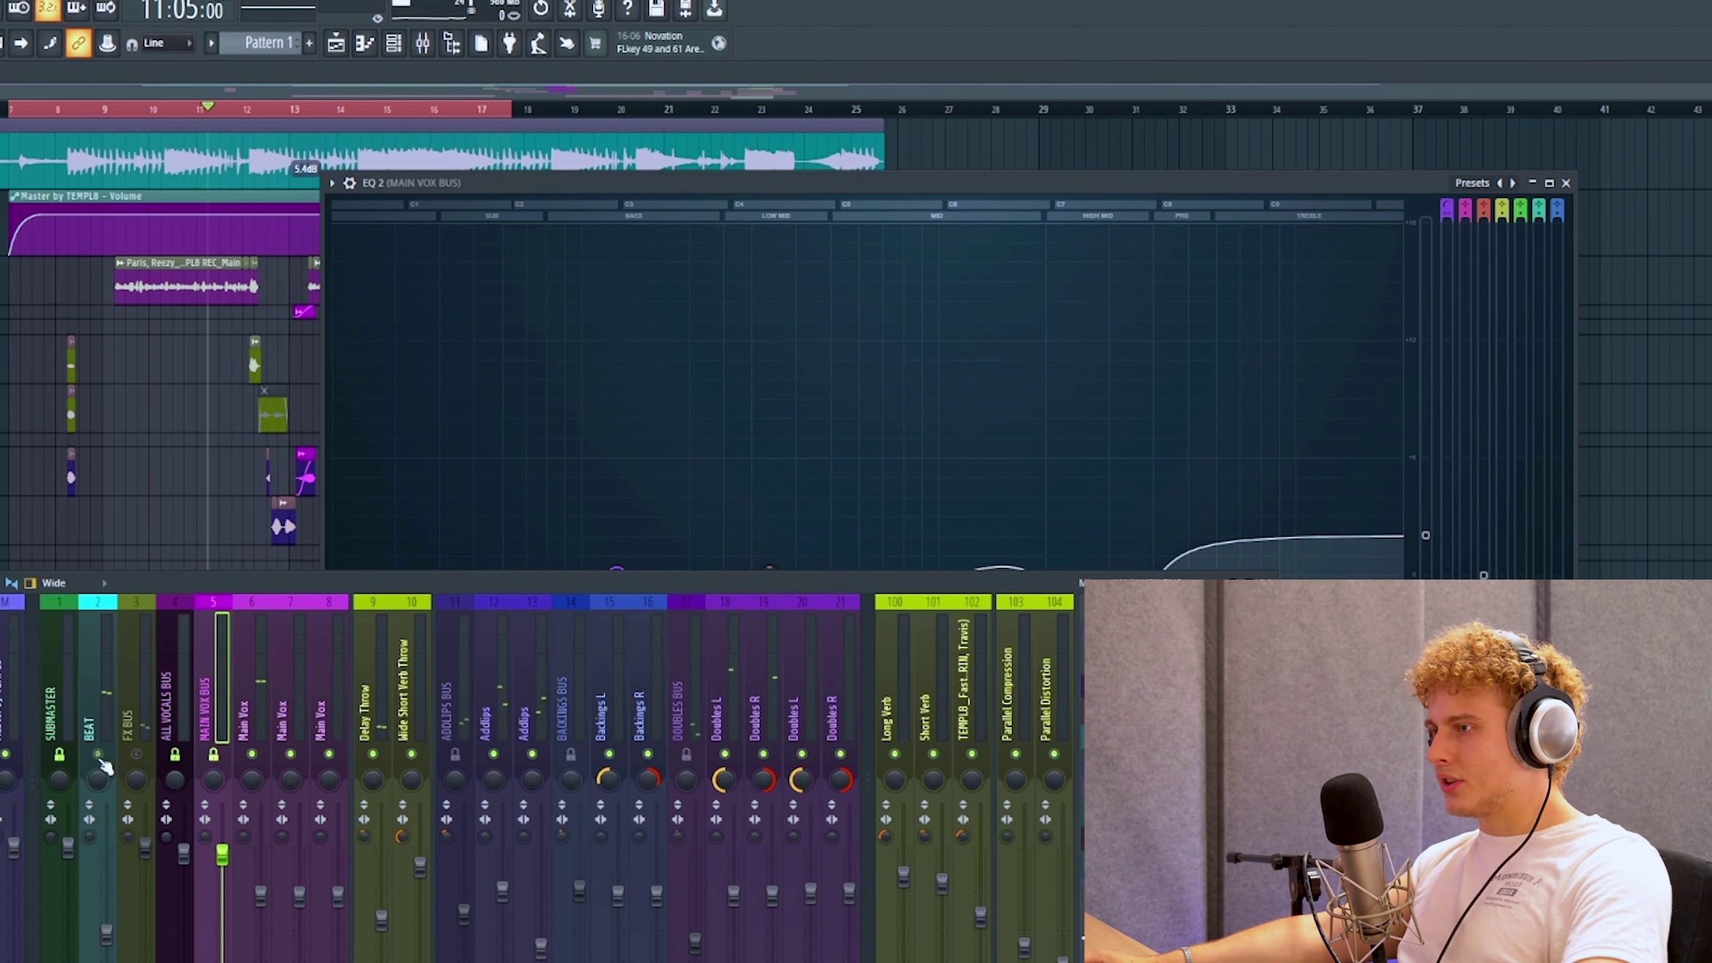
{"action": "left_click", "coordinate": [1001, 182]}
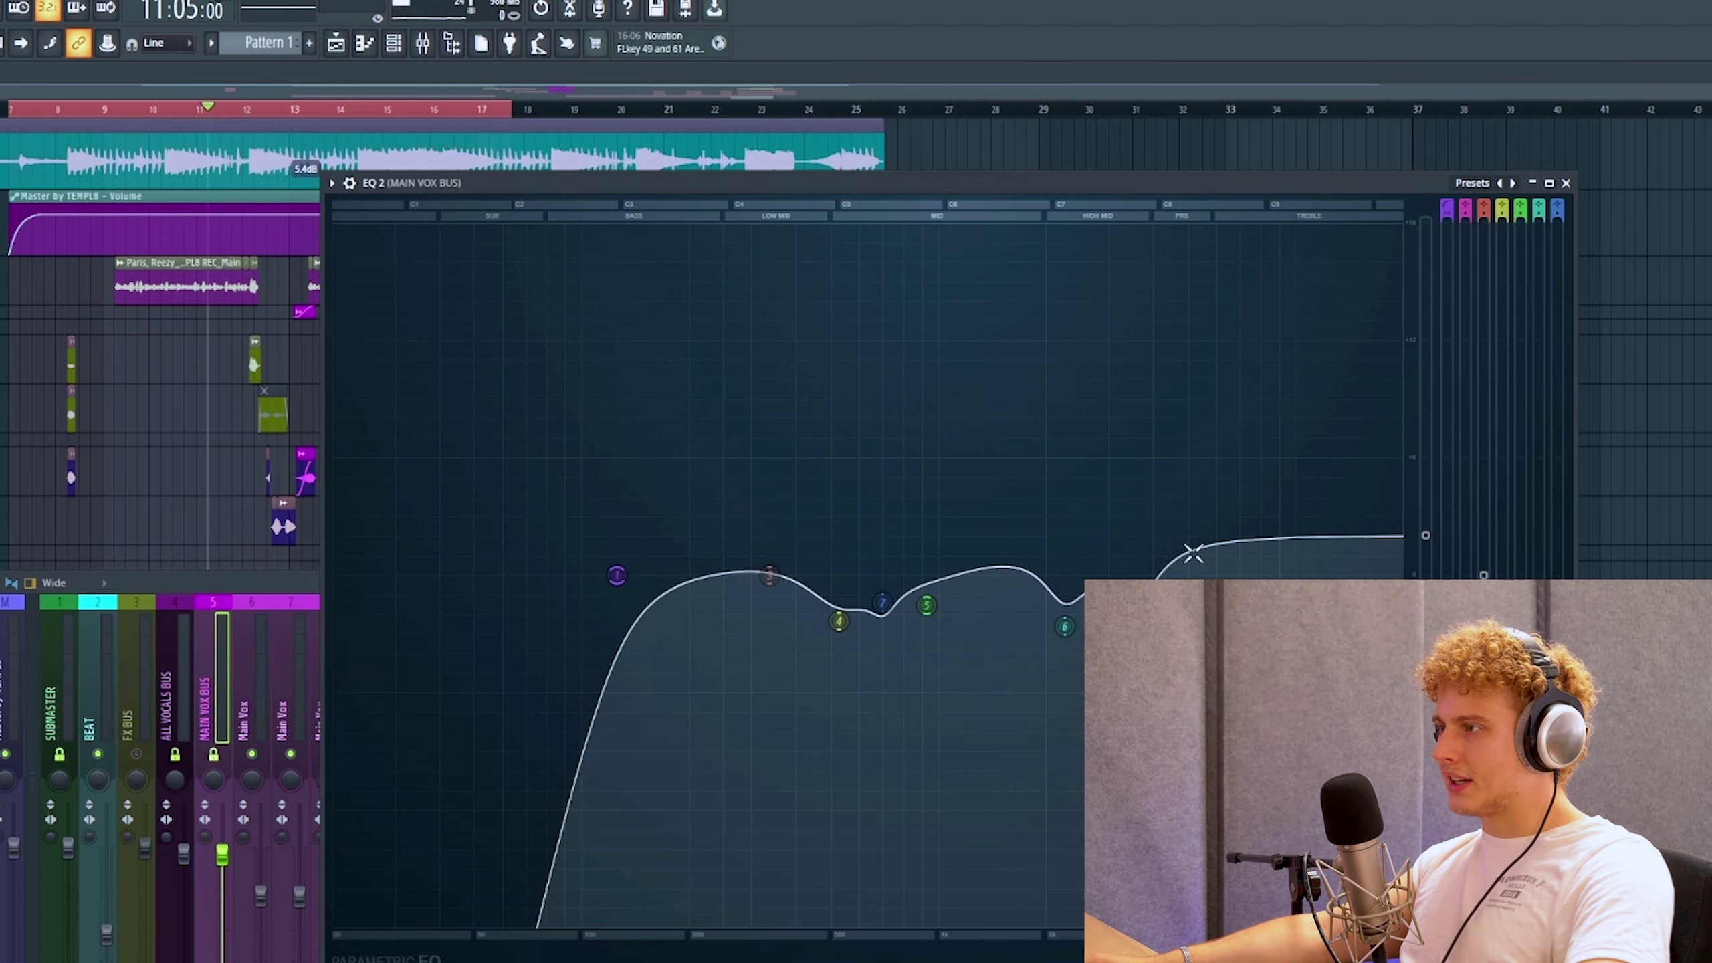
Step: Audition band 3 of EQ 2 boosted during playback with the beat, and pull its gain down into a clear cut
{"action": "left_click_drag", "start_coordinate": [769, 574], "coordinate": [769, 401]}
{"action": "key", "text": "space"}
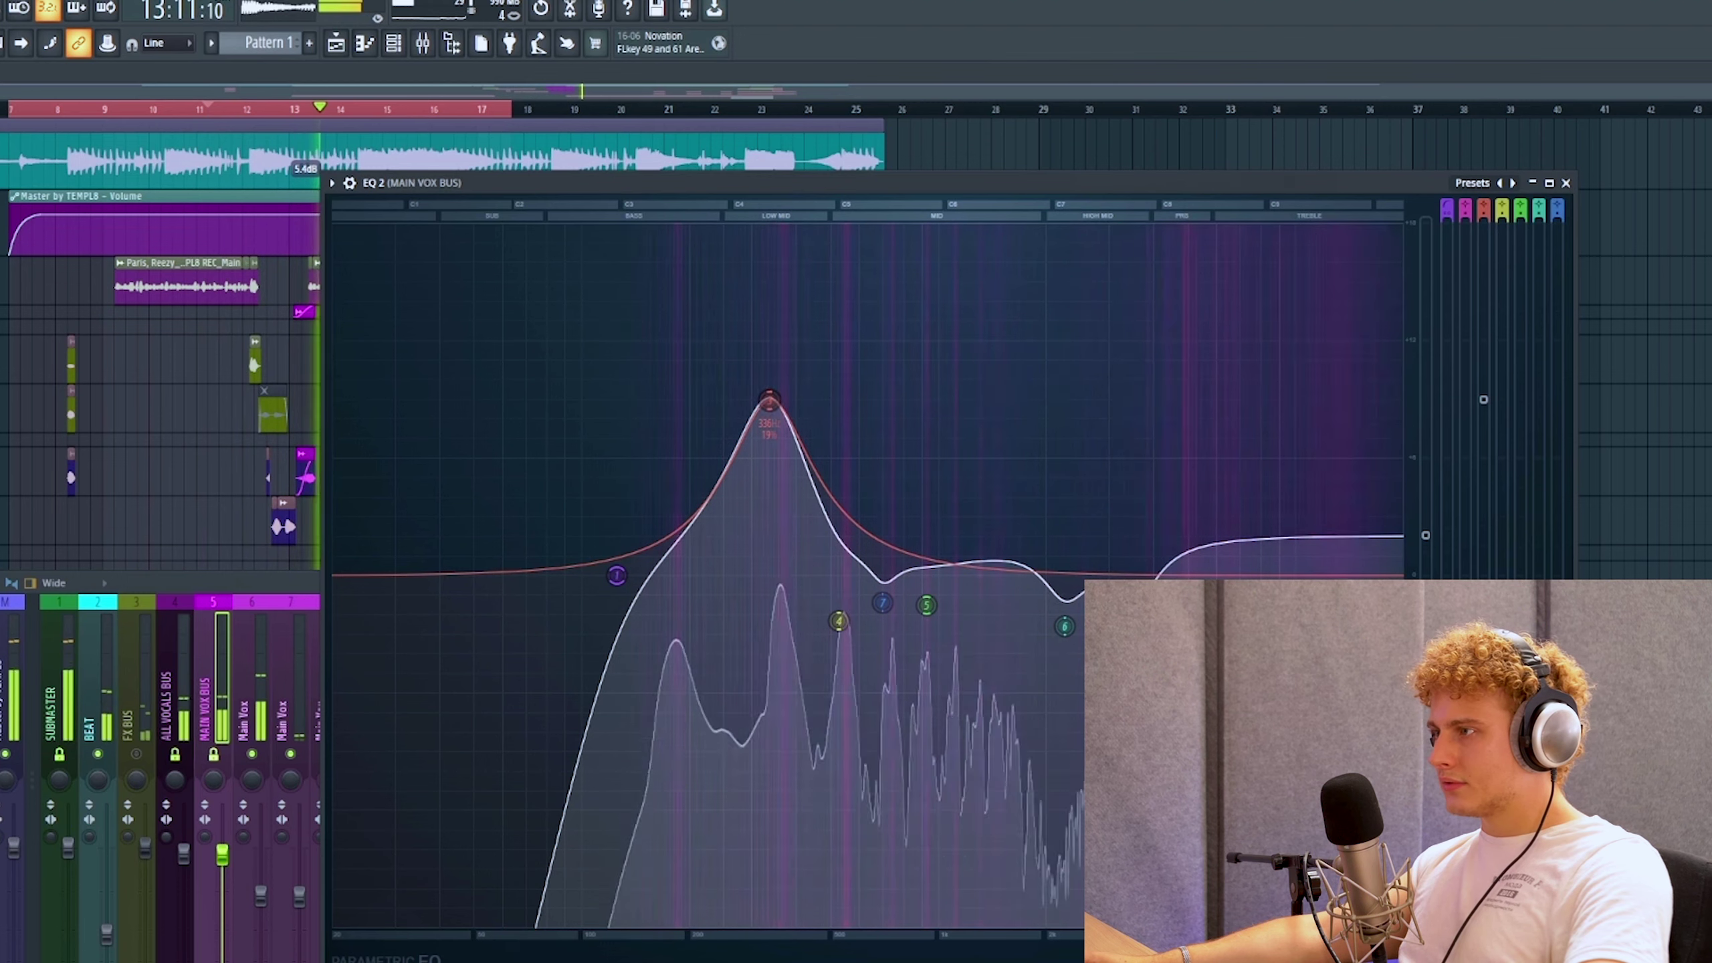
{"action": "left_click_drag", "start_coordinate": [769, 401], "coordinate": [770, 676]}
{"action": "key", "text": "space"}
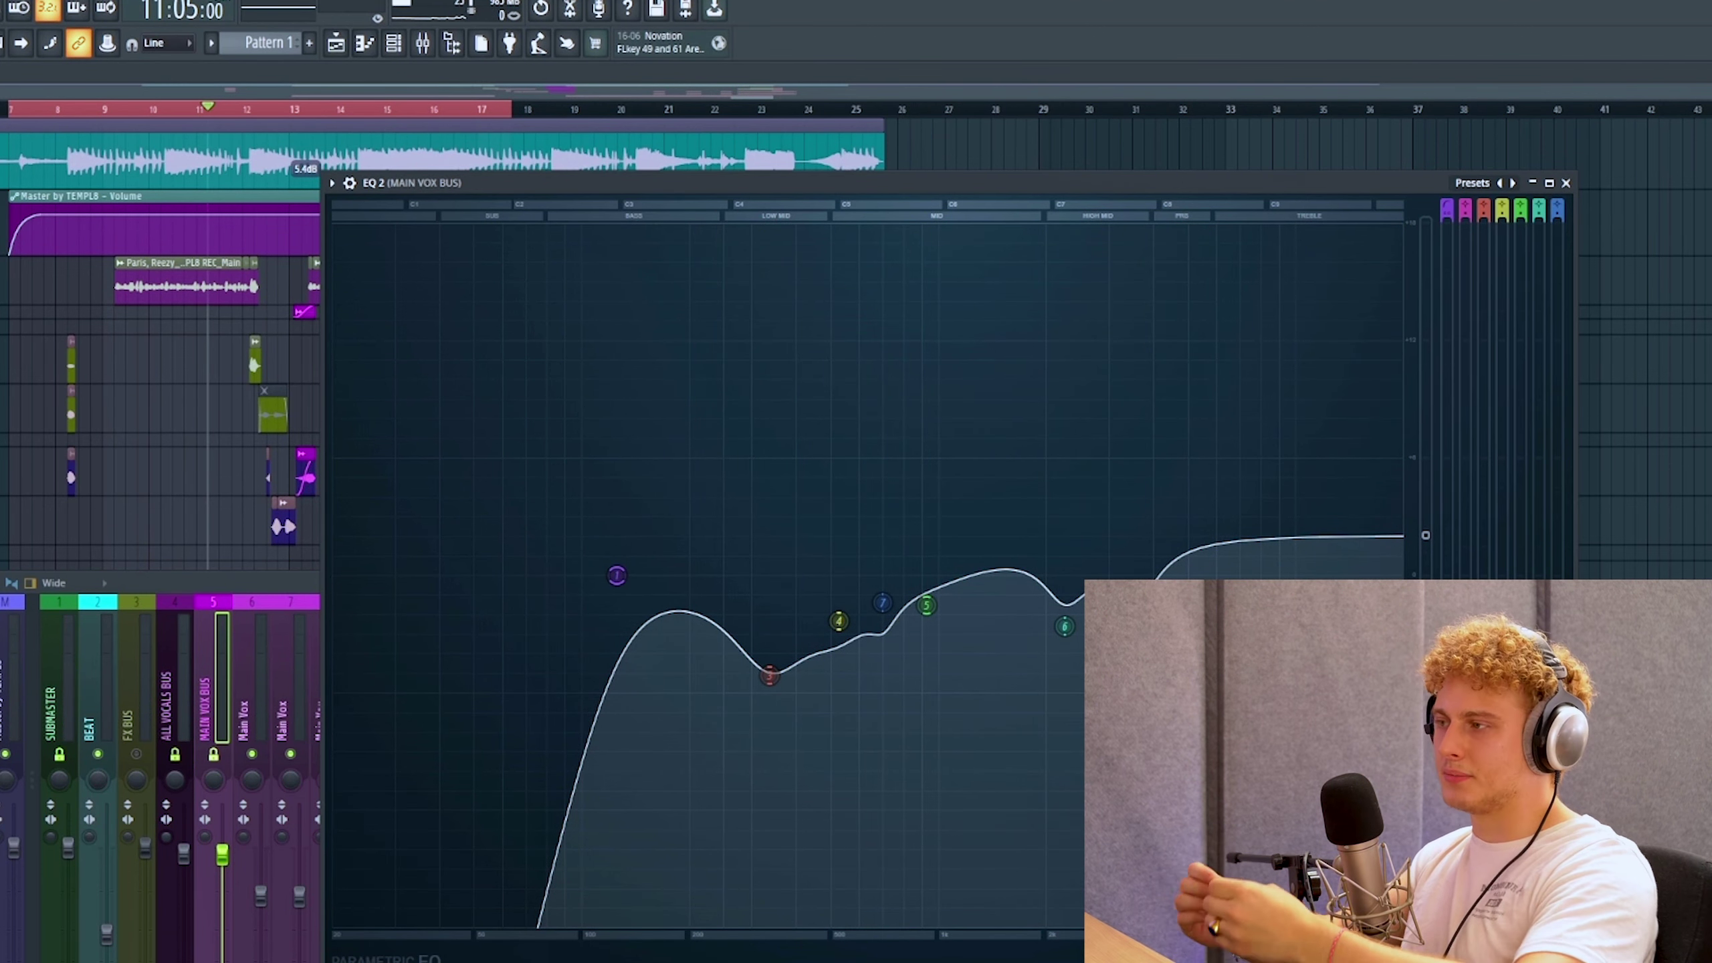
Step: Lower the gain of band 5 slightly and adjust band 6 in EQ 2 while the song plays
{"action": "mouse_move", "coordinate": [849, 624]}
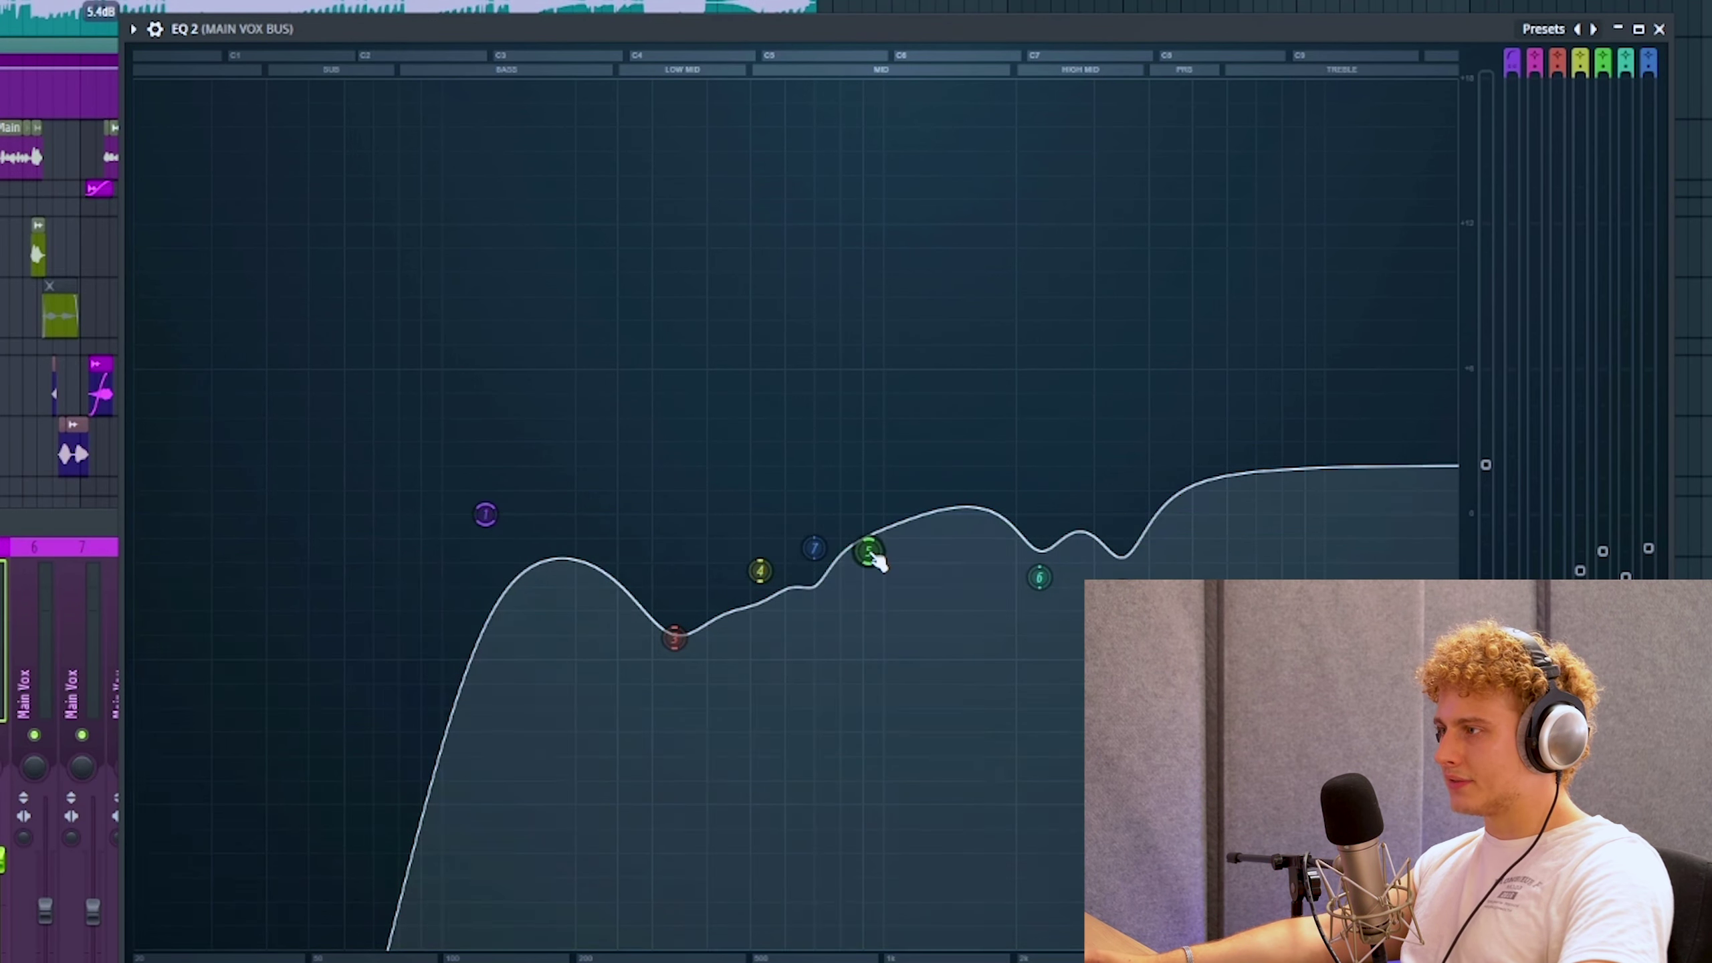
{"action": "mouse_move", "coordinate": [1081, 607]}
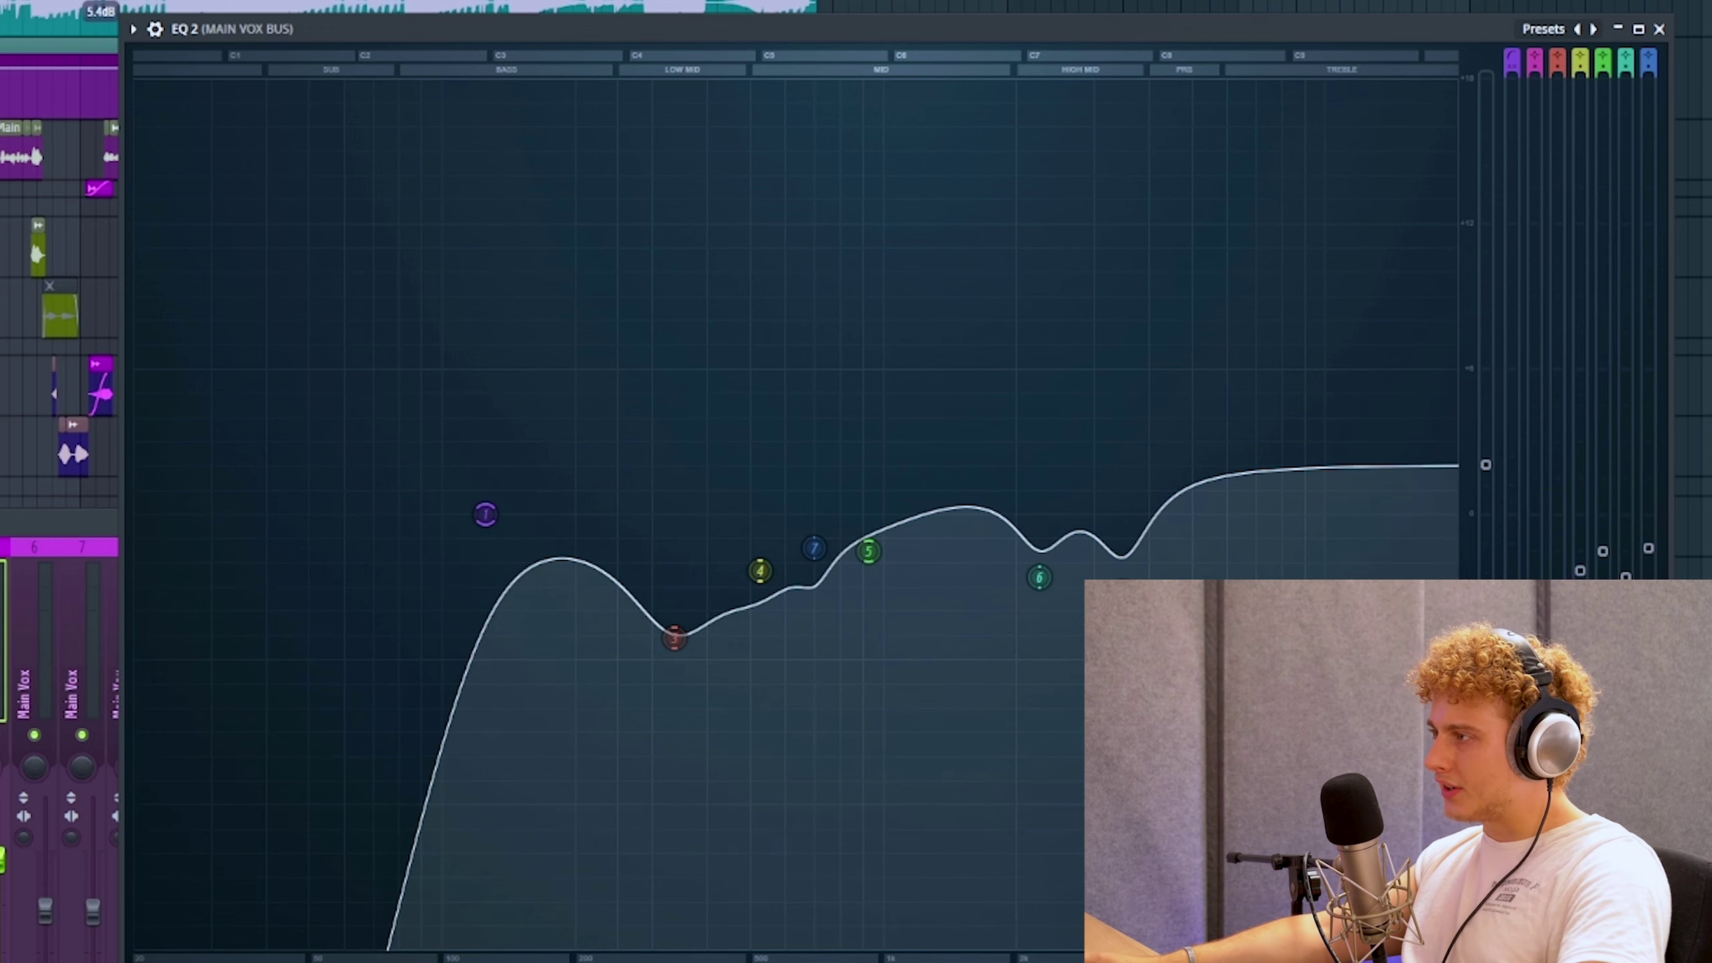
{"action": "key", "text": "space"}
{"action": "mouse_move", "coordinate": [868, 551]}
{"action": "left_mouse_down"}
{"action": "mouse_move", "coordinate": [868, 524]}
{"action": "mouse_move", "coordinate": [868, 577]}
{"action": "left_mouse_up"}
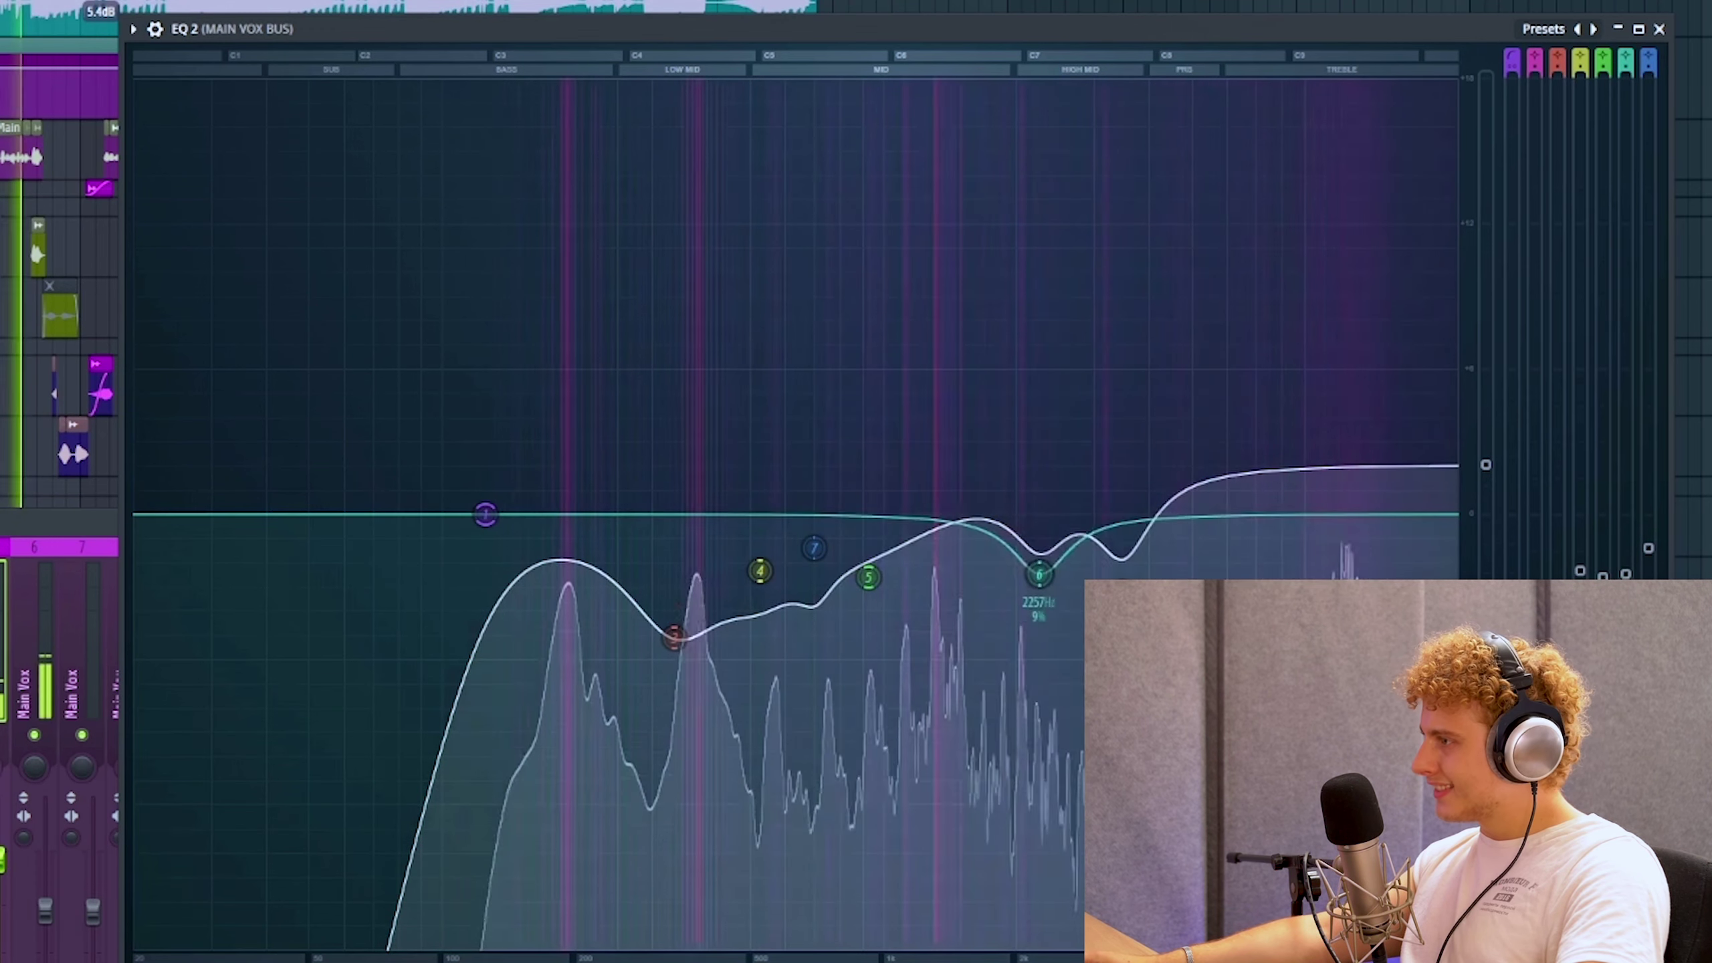
{"action": "mouse_move", "coordinate": [1039, 577]}
{"action": "left_mouse_down"}
{"action": "mouse_move", "coordinate": [1040, 101]}
{"action": "mouse_move", "coordinate": [1039, 588]}
{"action": "mouse_move", "coordinate": [1120, 451]}
{"action": "mouse_move", "coordinate": [1122, 86]}
{"action": "mouse_move", "coordinate": [1122, 572]}
{"action": "left_mouse_up"}
{"action": "key", "text": "space"}
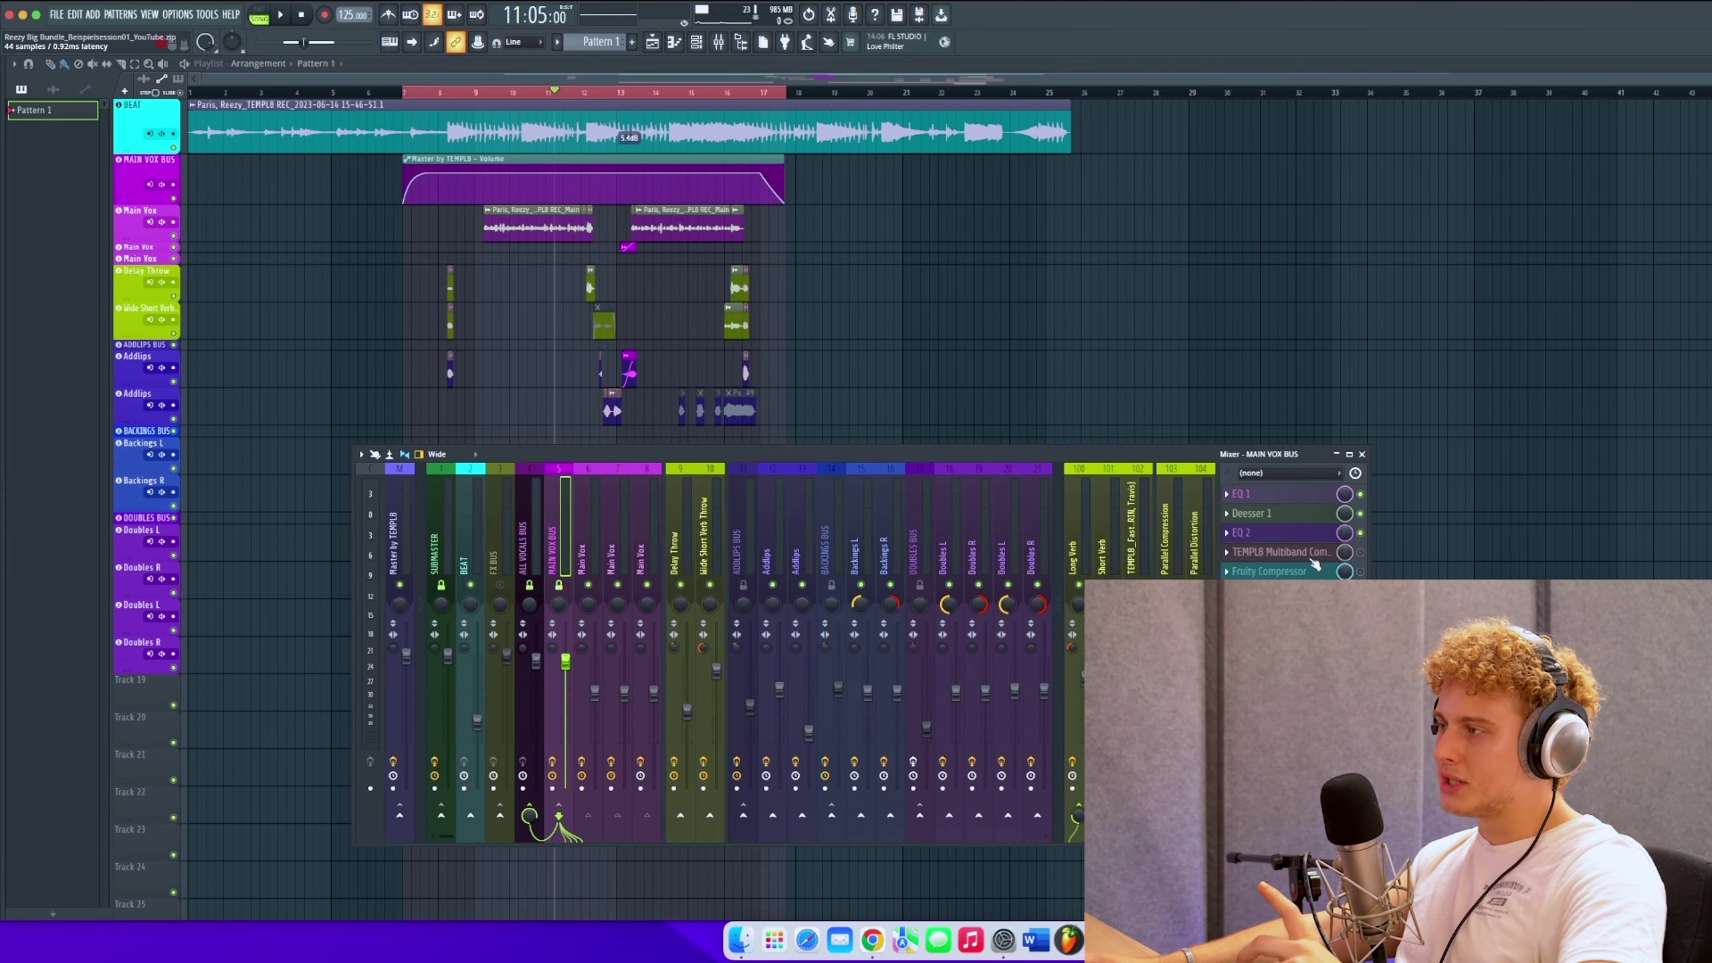
Step: Open the TEMPL8 Multiband Compressor on the MAIN VOX BUS and examine its surface controls, routing map and internal Fruity parametric EQ 2
{"action": "left_click", "coordinate": [1322, 552]}
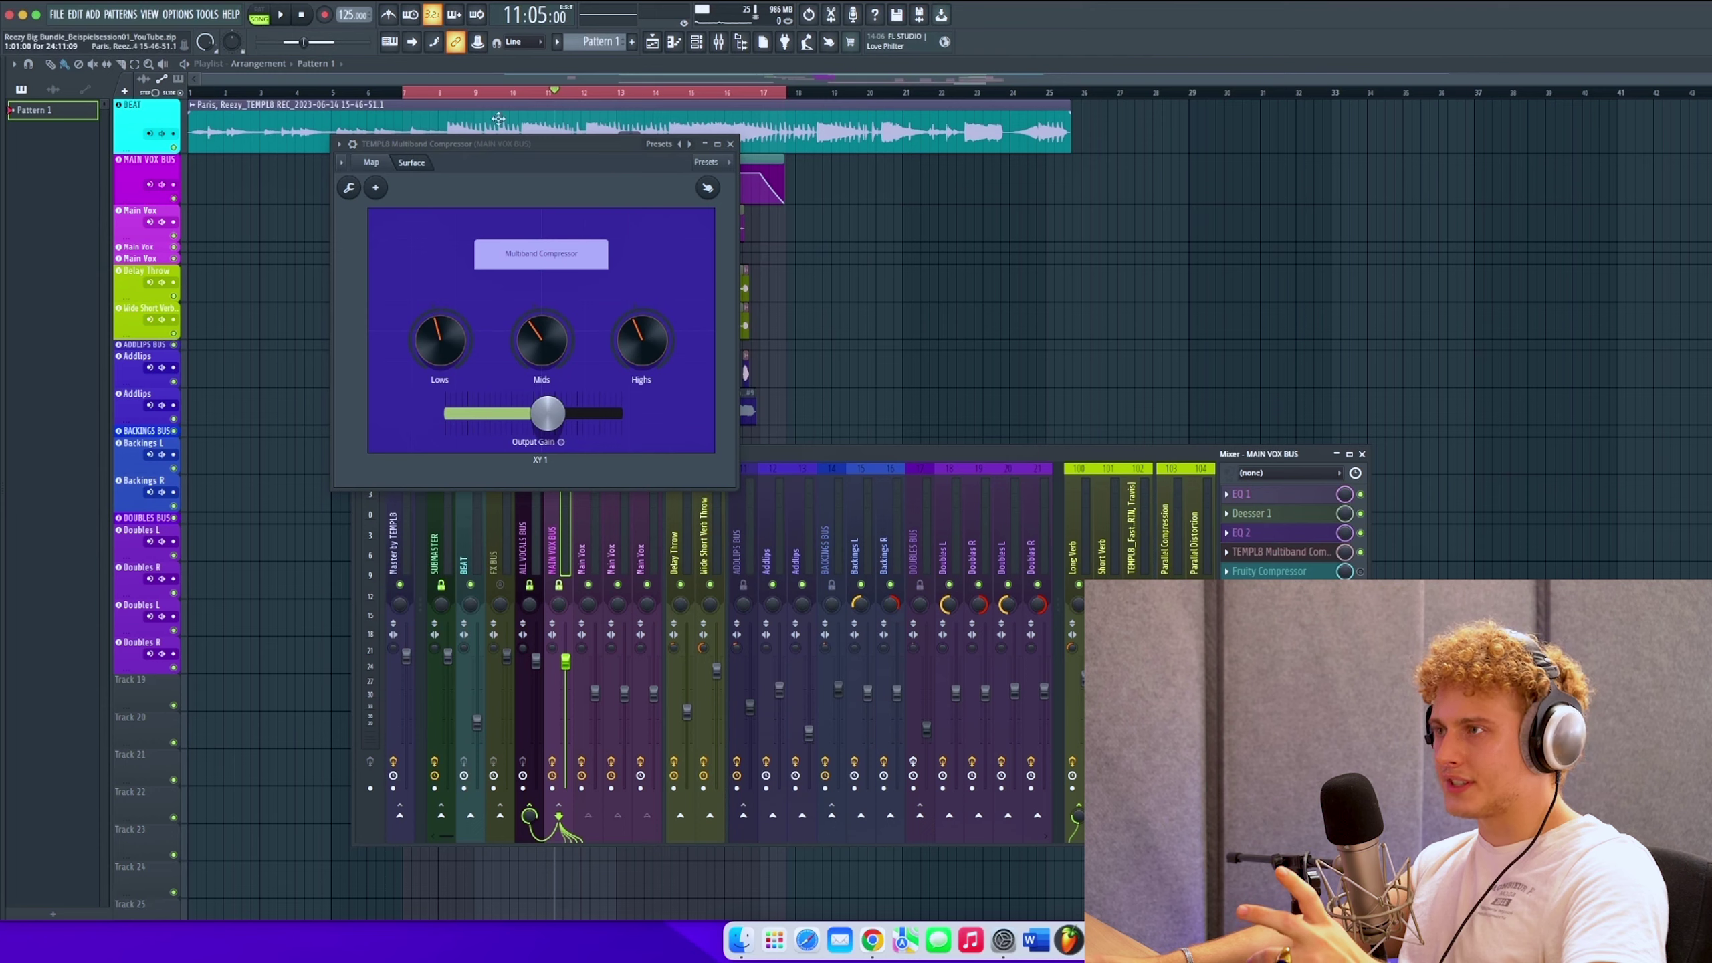
{"action": "left_click", "coordinate": [371, 162]}
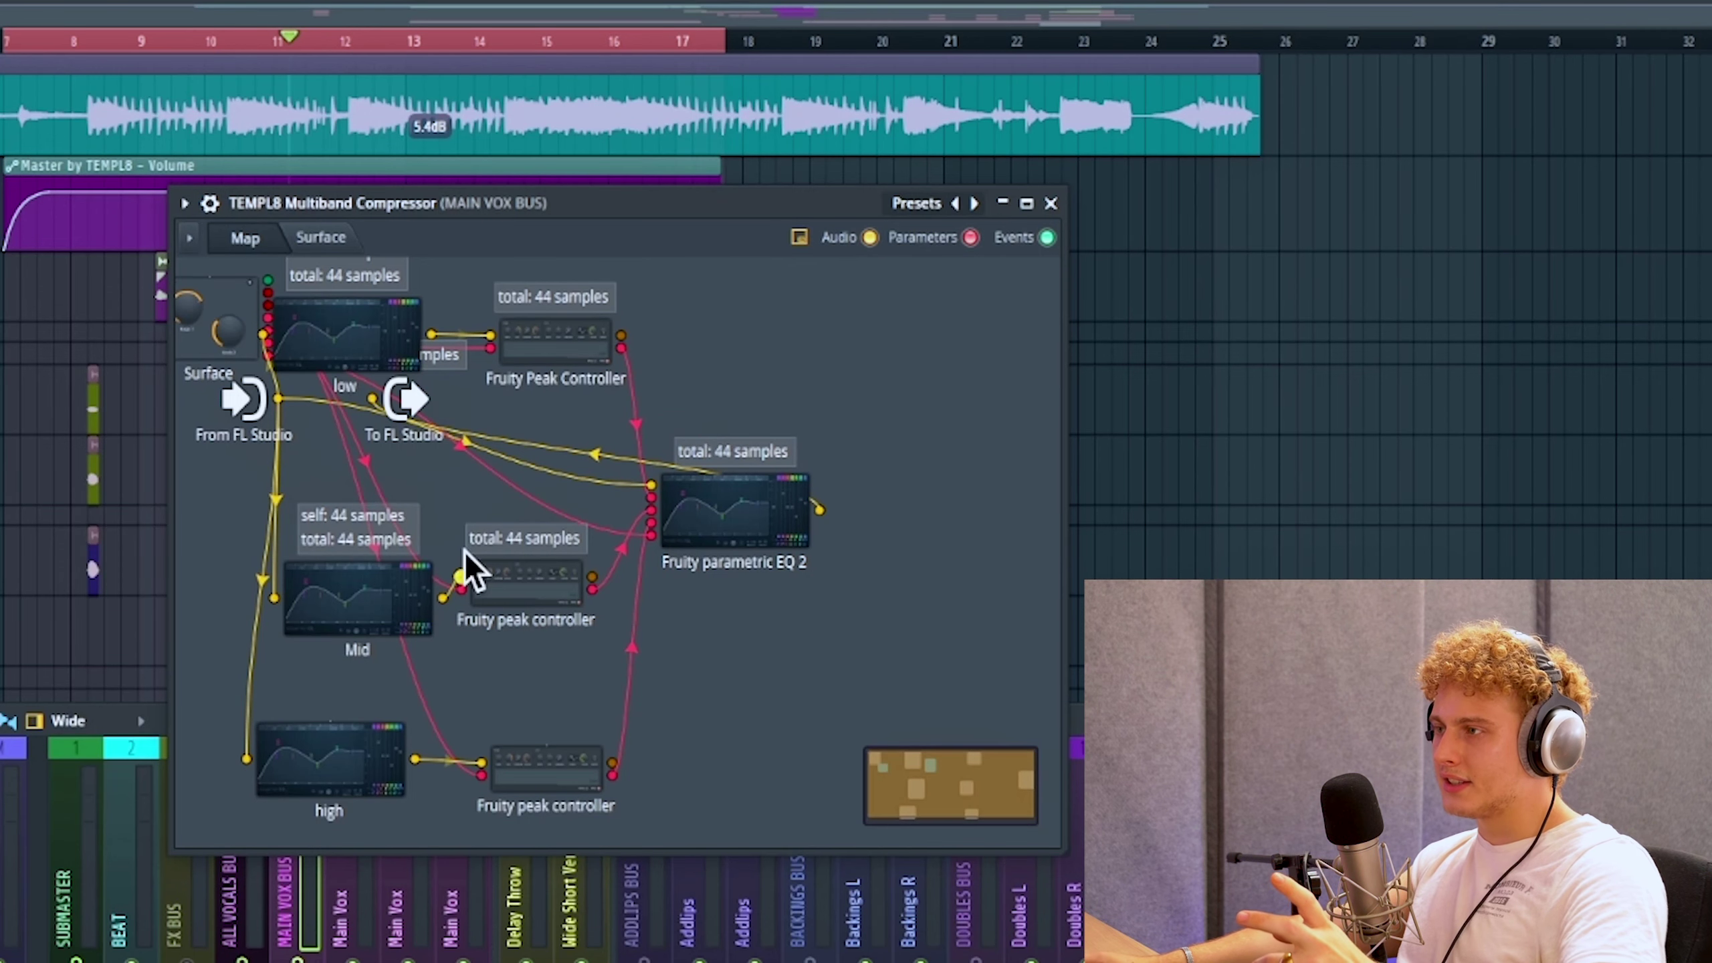
{"action": "left_click", "coordinate": [321, 238]}
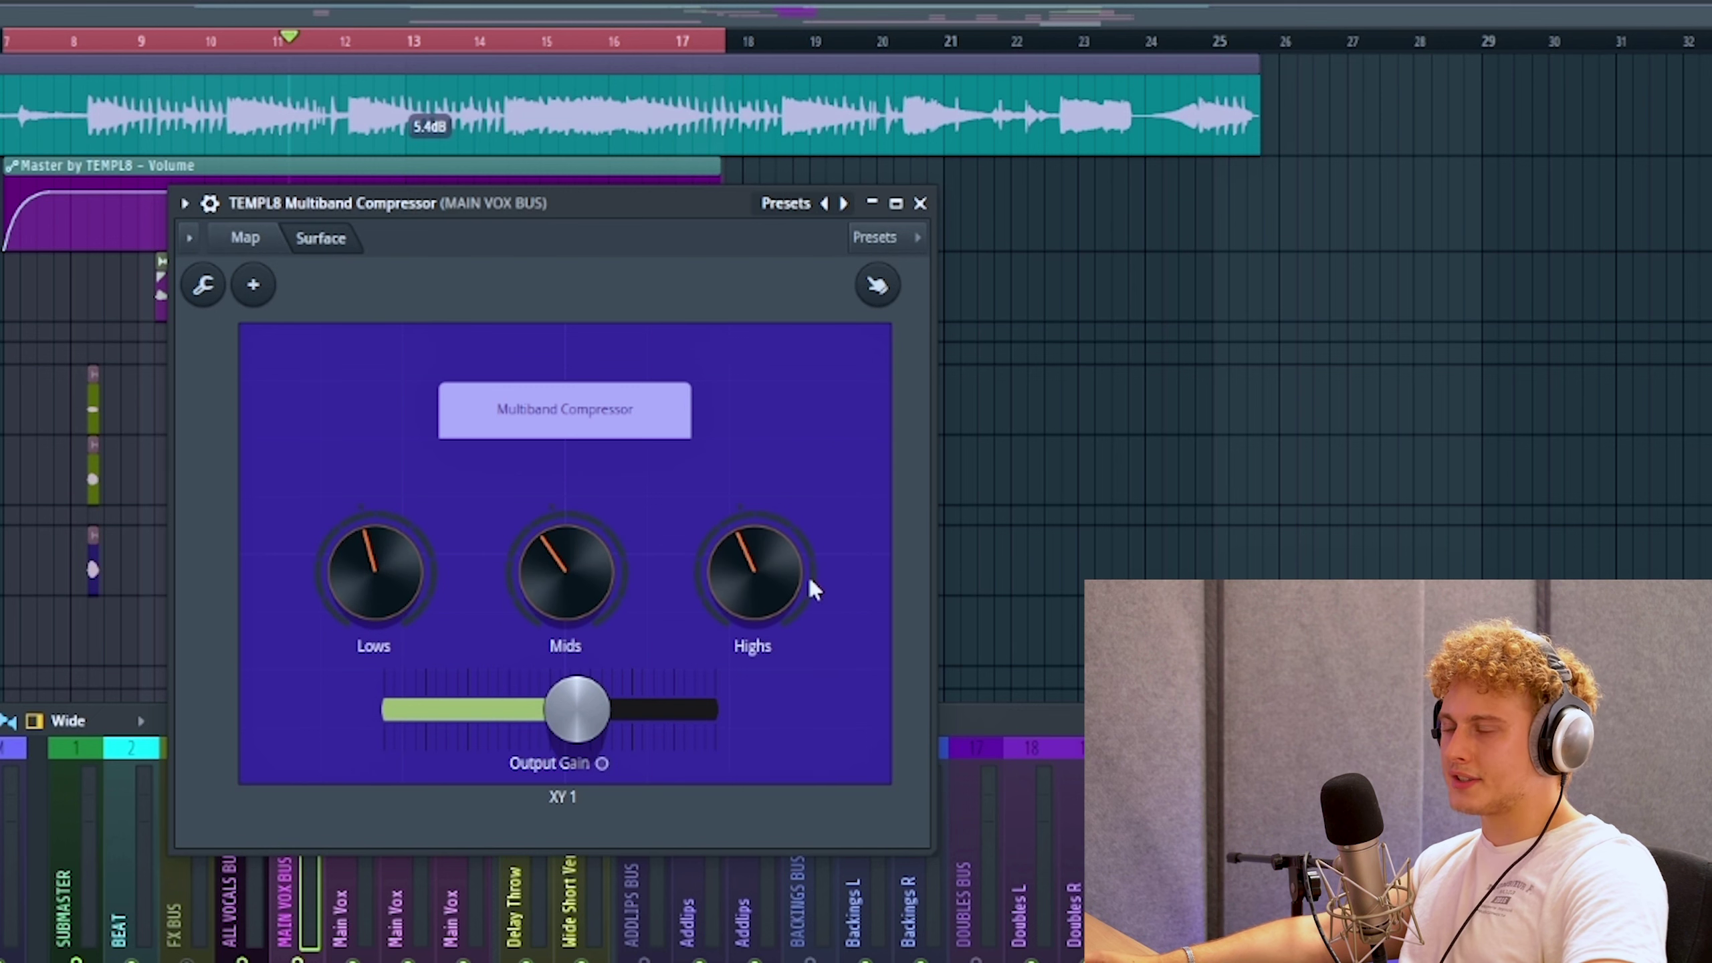
{"action": "left_click_drag", "start_coordinate": [407, 205], "coordinate": [464, 230]}
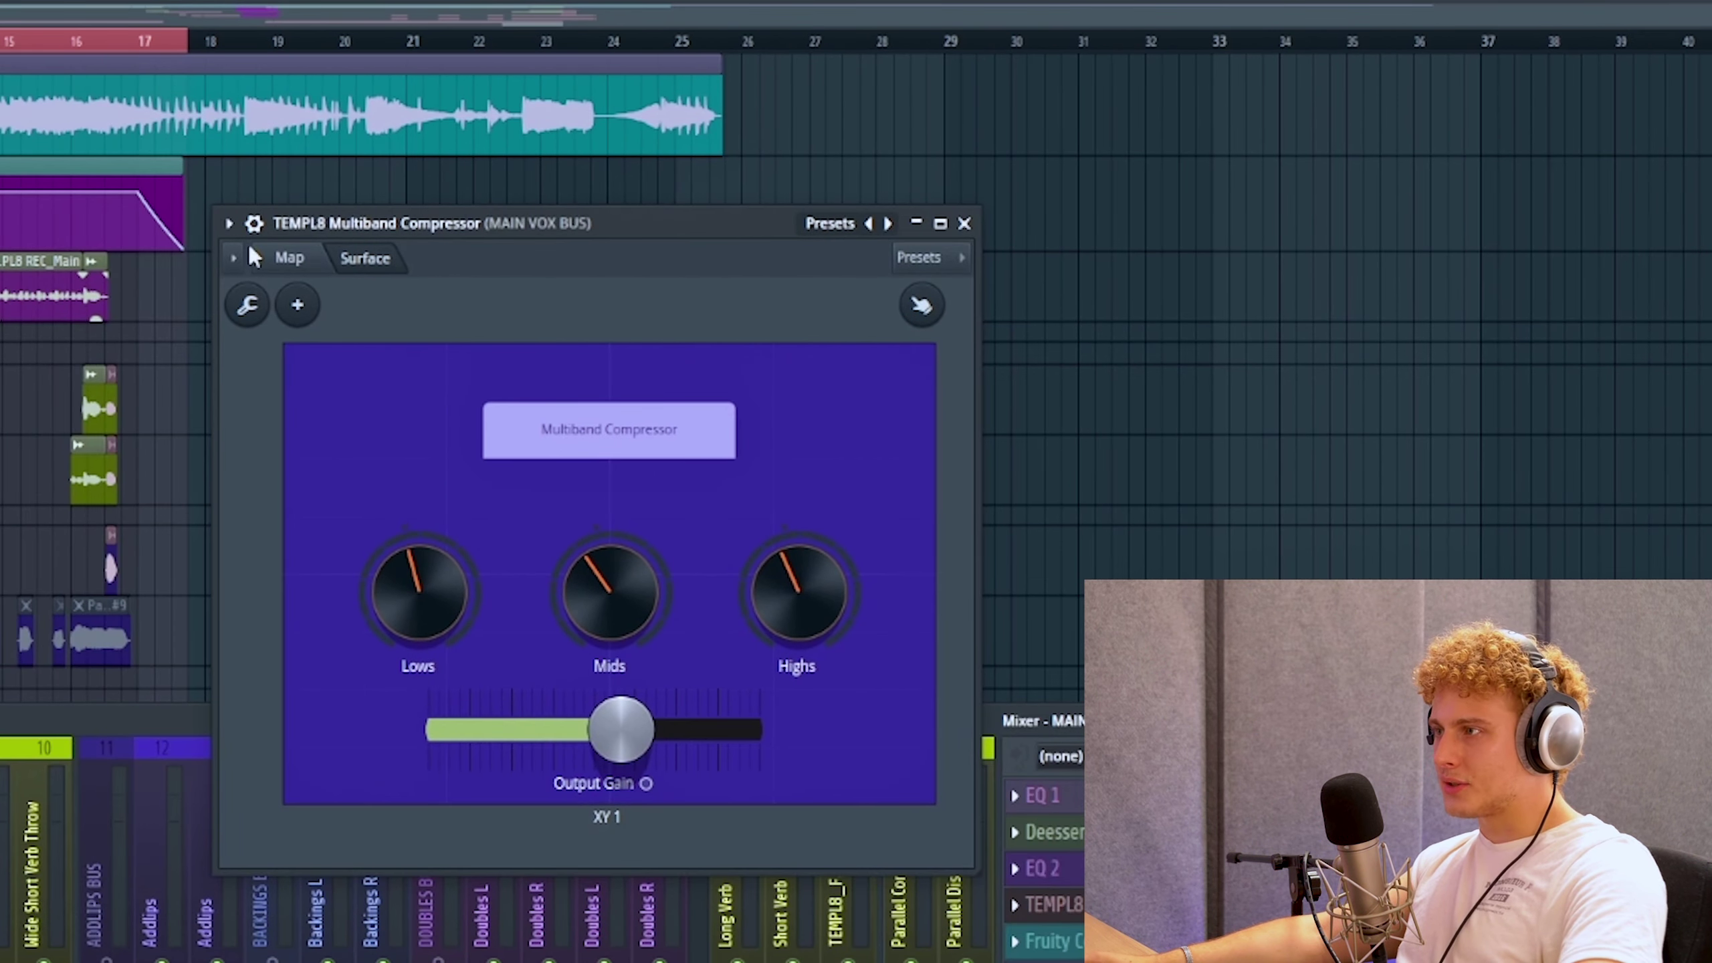
{"action": "left_click", "coordinate": [286, 258]}
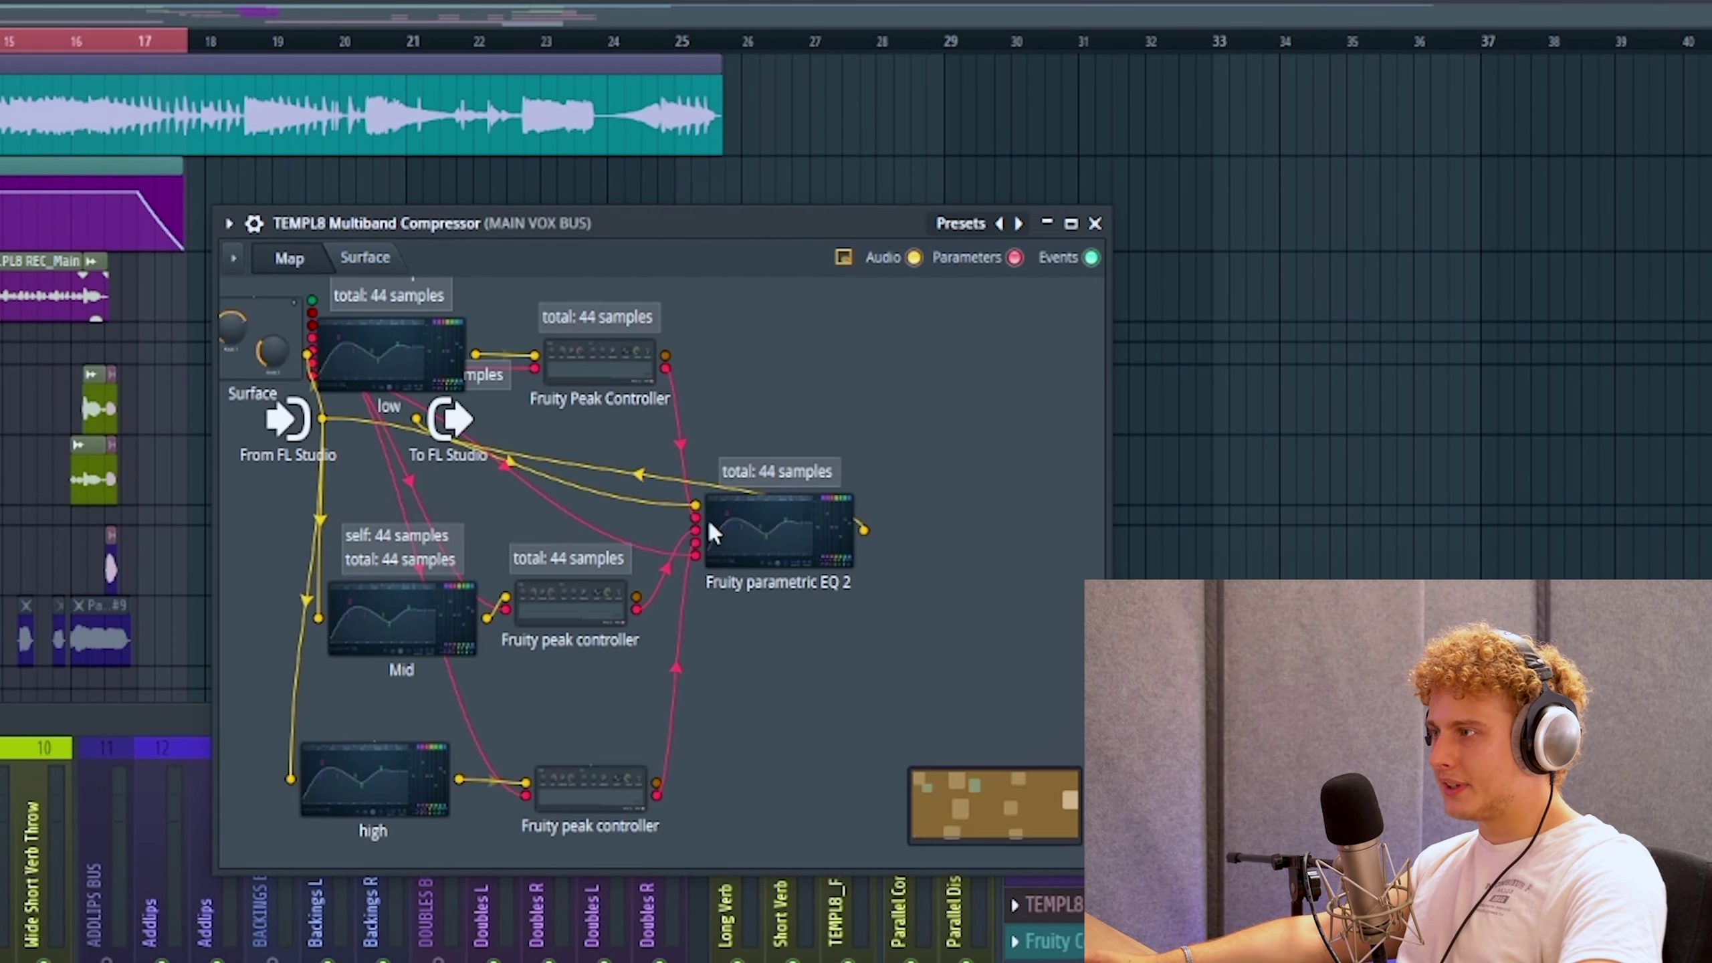
{"action": "double_click", "coordinate": [760, 531]}
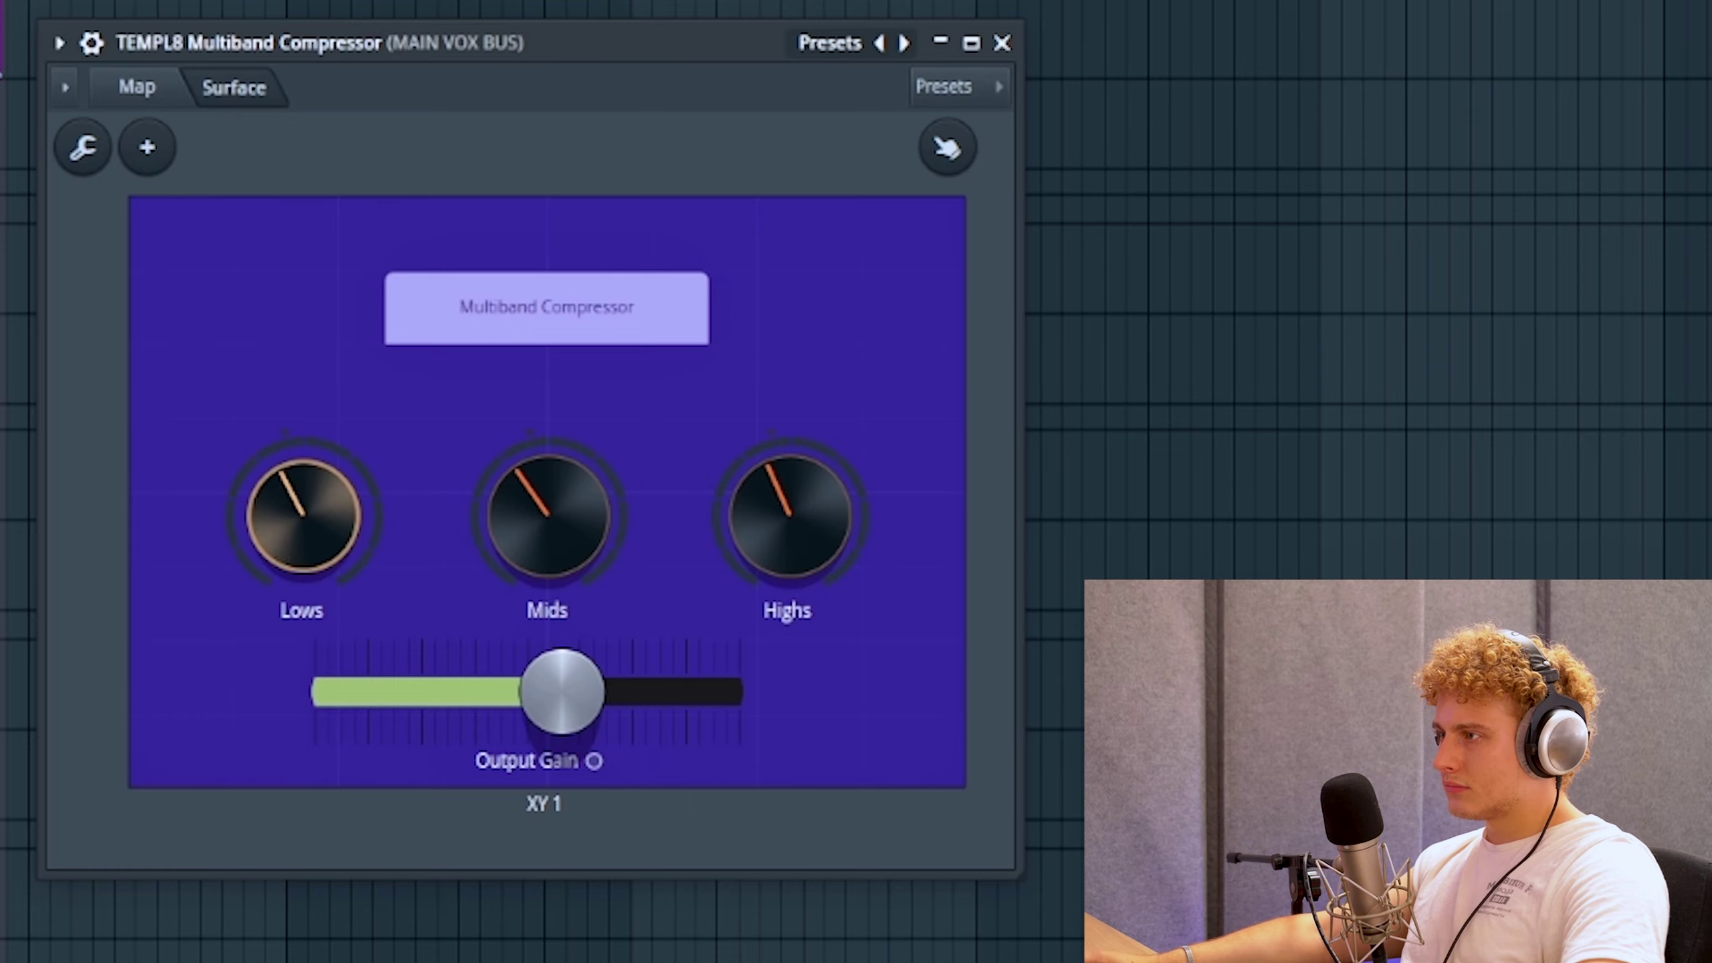
Step: Fine-tune the Lows, Mids and Highs knobs of the TEMPL8 Multiband Compressor
{"action": "left_click_drag", "start_coordinate": [275, 530], "coordinate": [275, 519]}
{"action": "left_click_drag", "start_coordinate": [547, 533], "coordinate": [547, 485]}
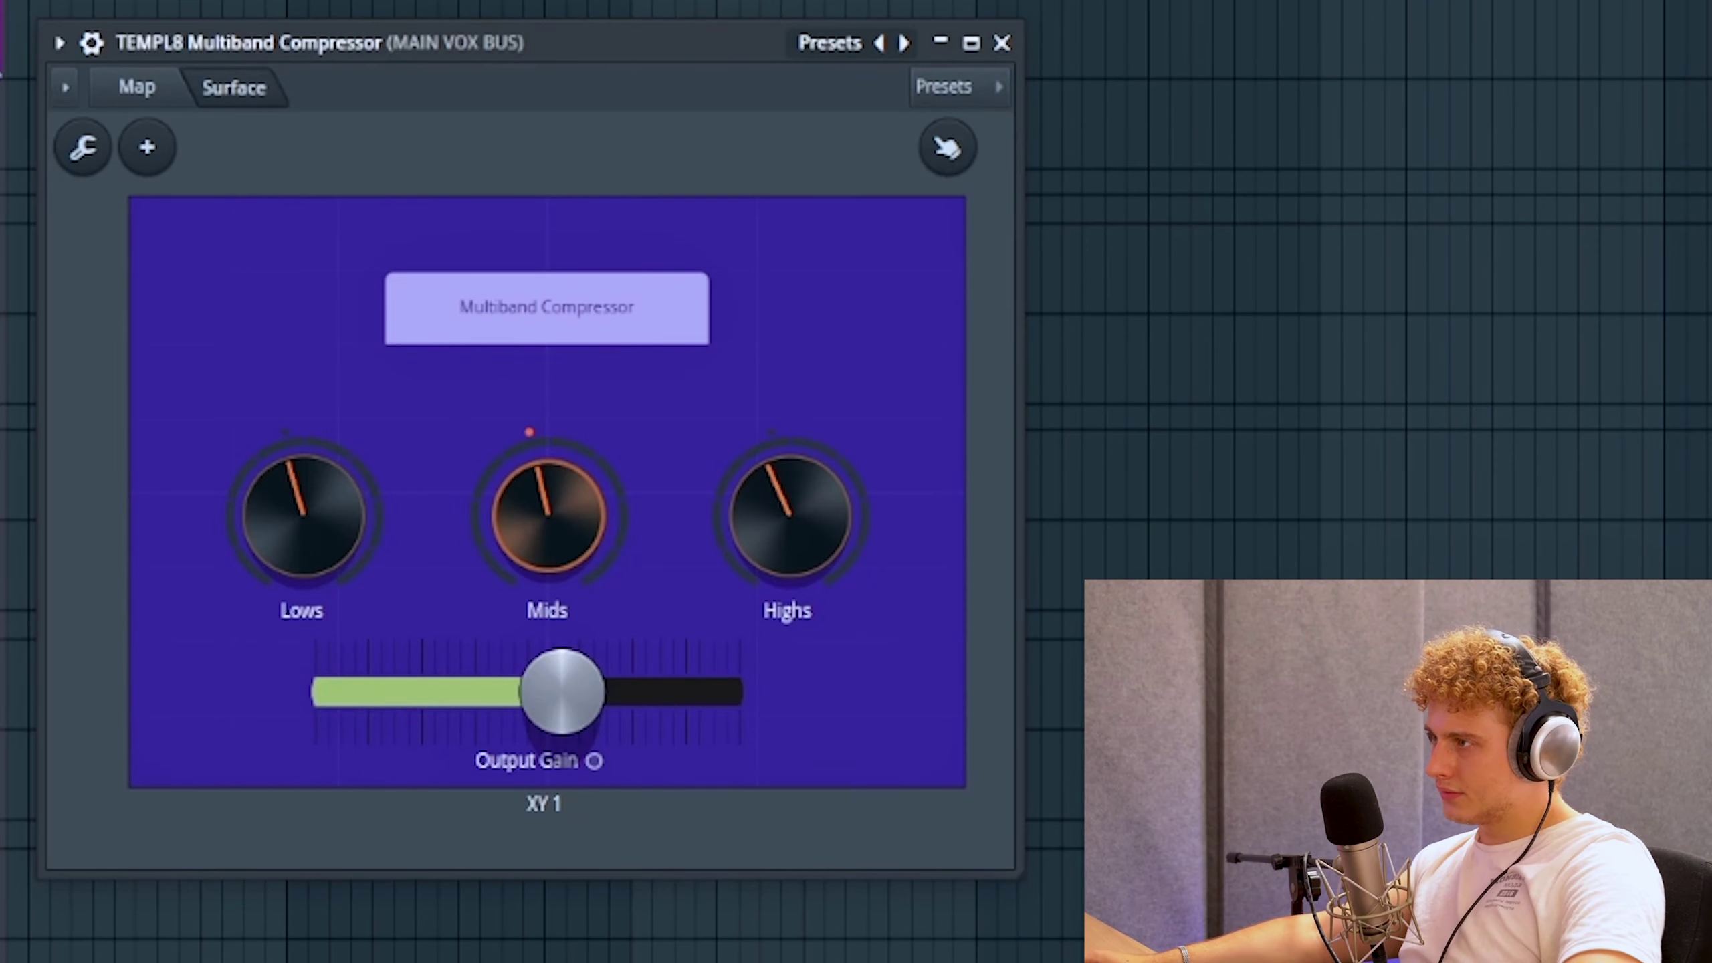
{"action": "scroll", "coordinate": [585, 533], "scroll_direction": "up", "scroll_amount": 2}
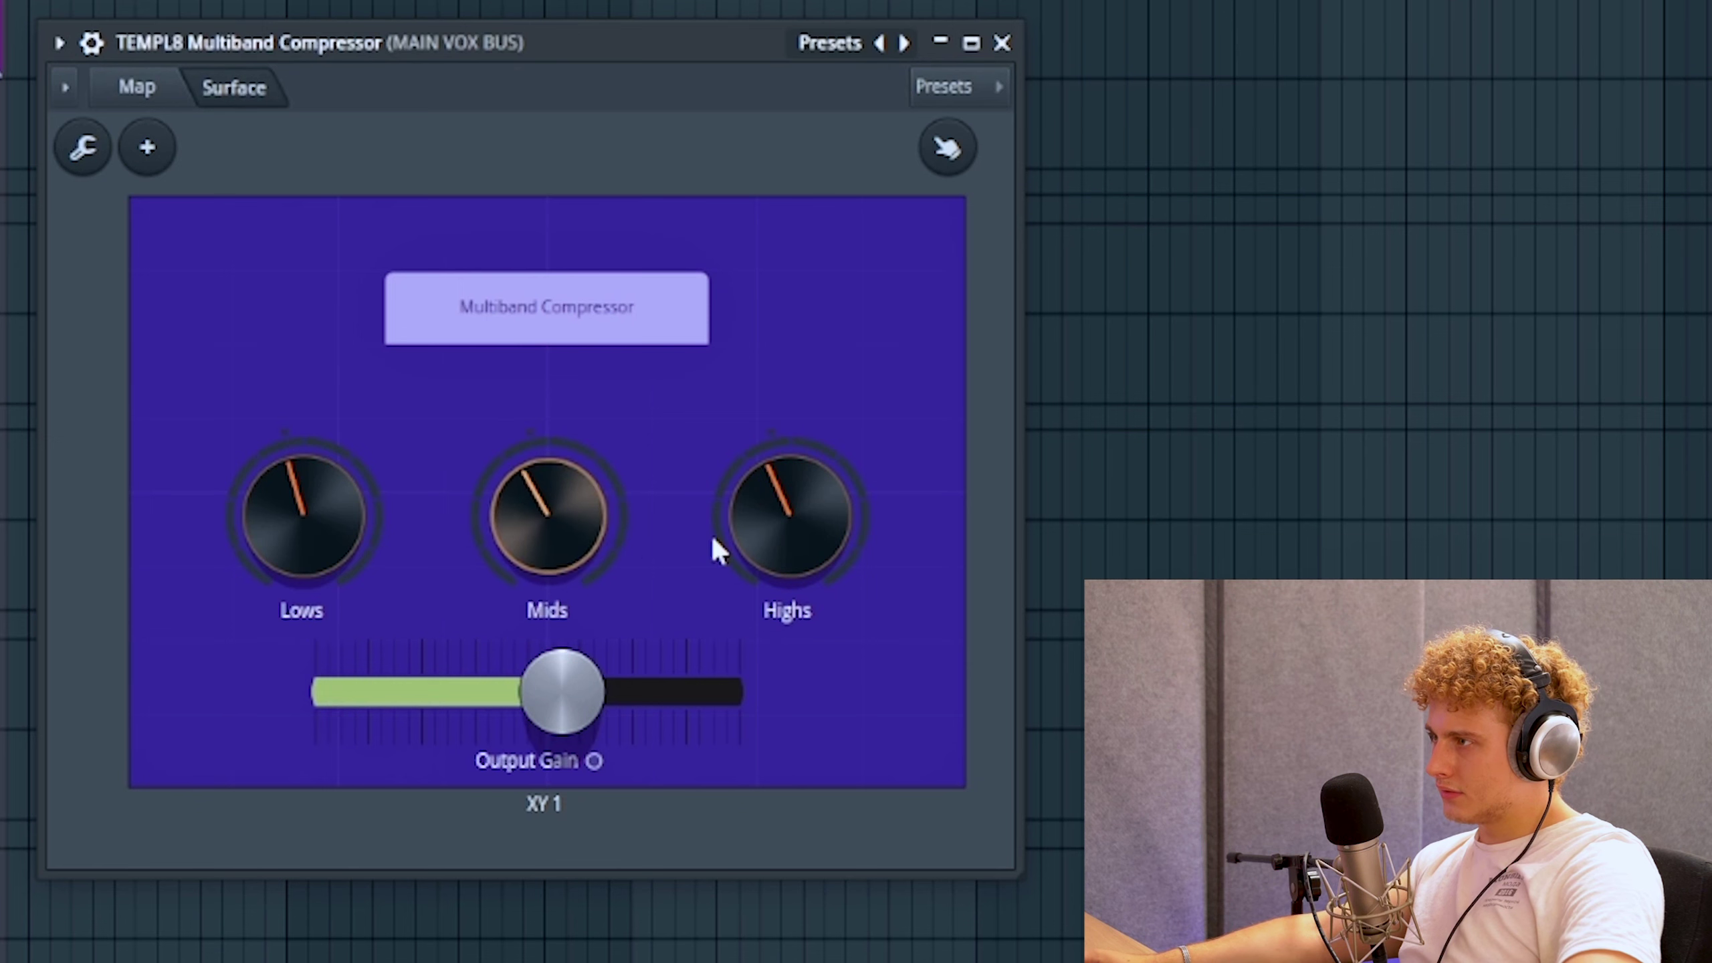
{"action": "scroll", "coordinate": [764, 545], "scroll_direction": "up", "scroll_amount": 2}
{"action": "scroll", "coordinate": [768, 549], "scroll_direction": "down", "scroll_amount": 2}
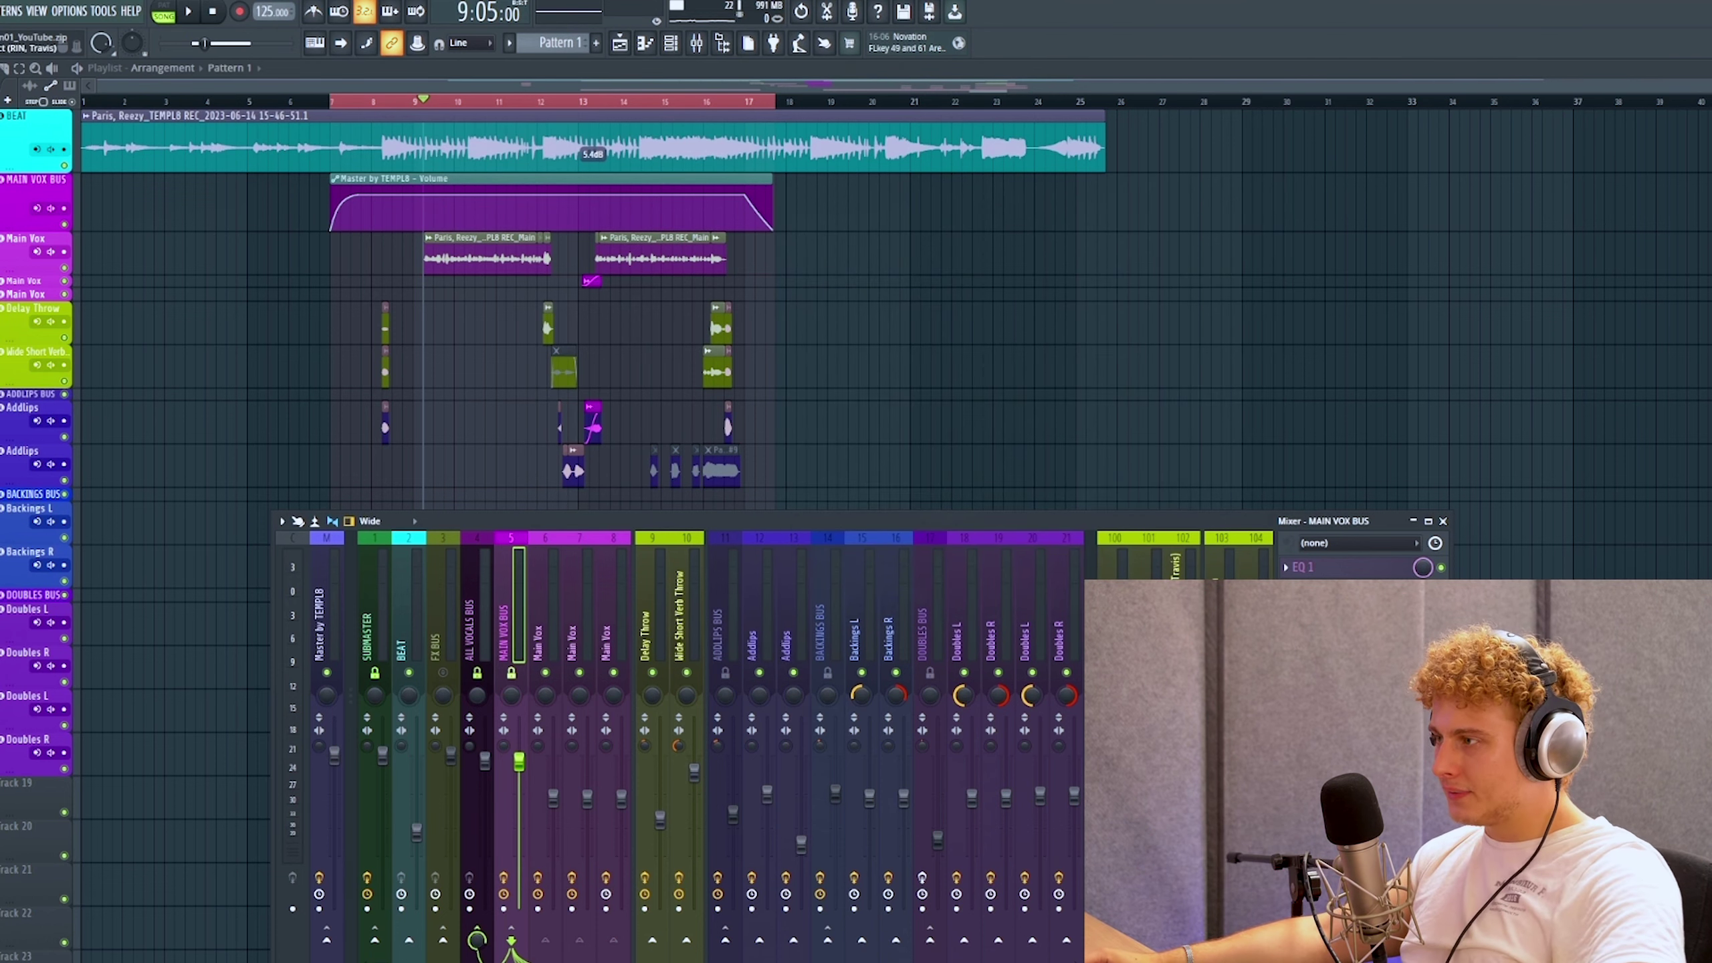
Step: Examine the effect chain of the TEMPL8_Fast Delay send on mixer track 102
{"action": "left_click", "coordinate": [1180, 607]}
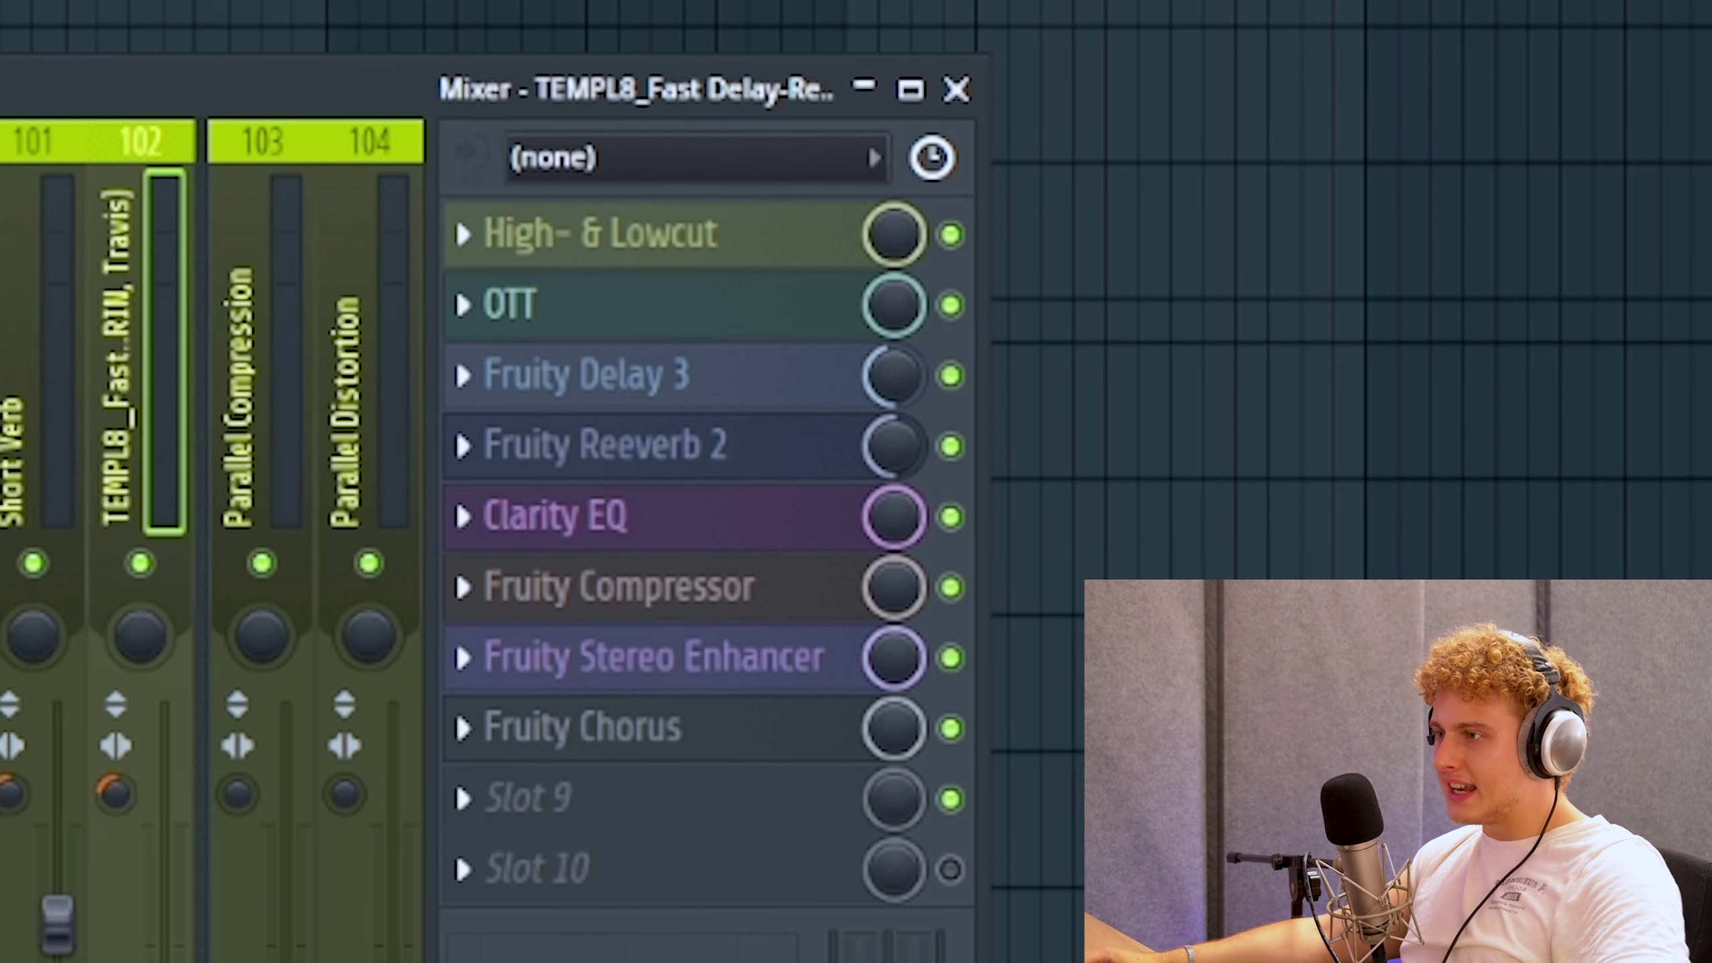
{"action": "left_click", "coordinate": [477, 627]}
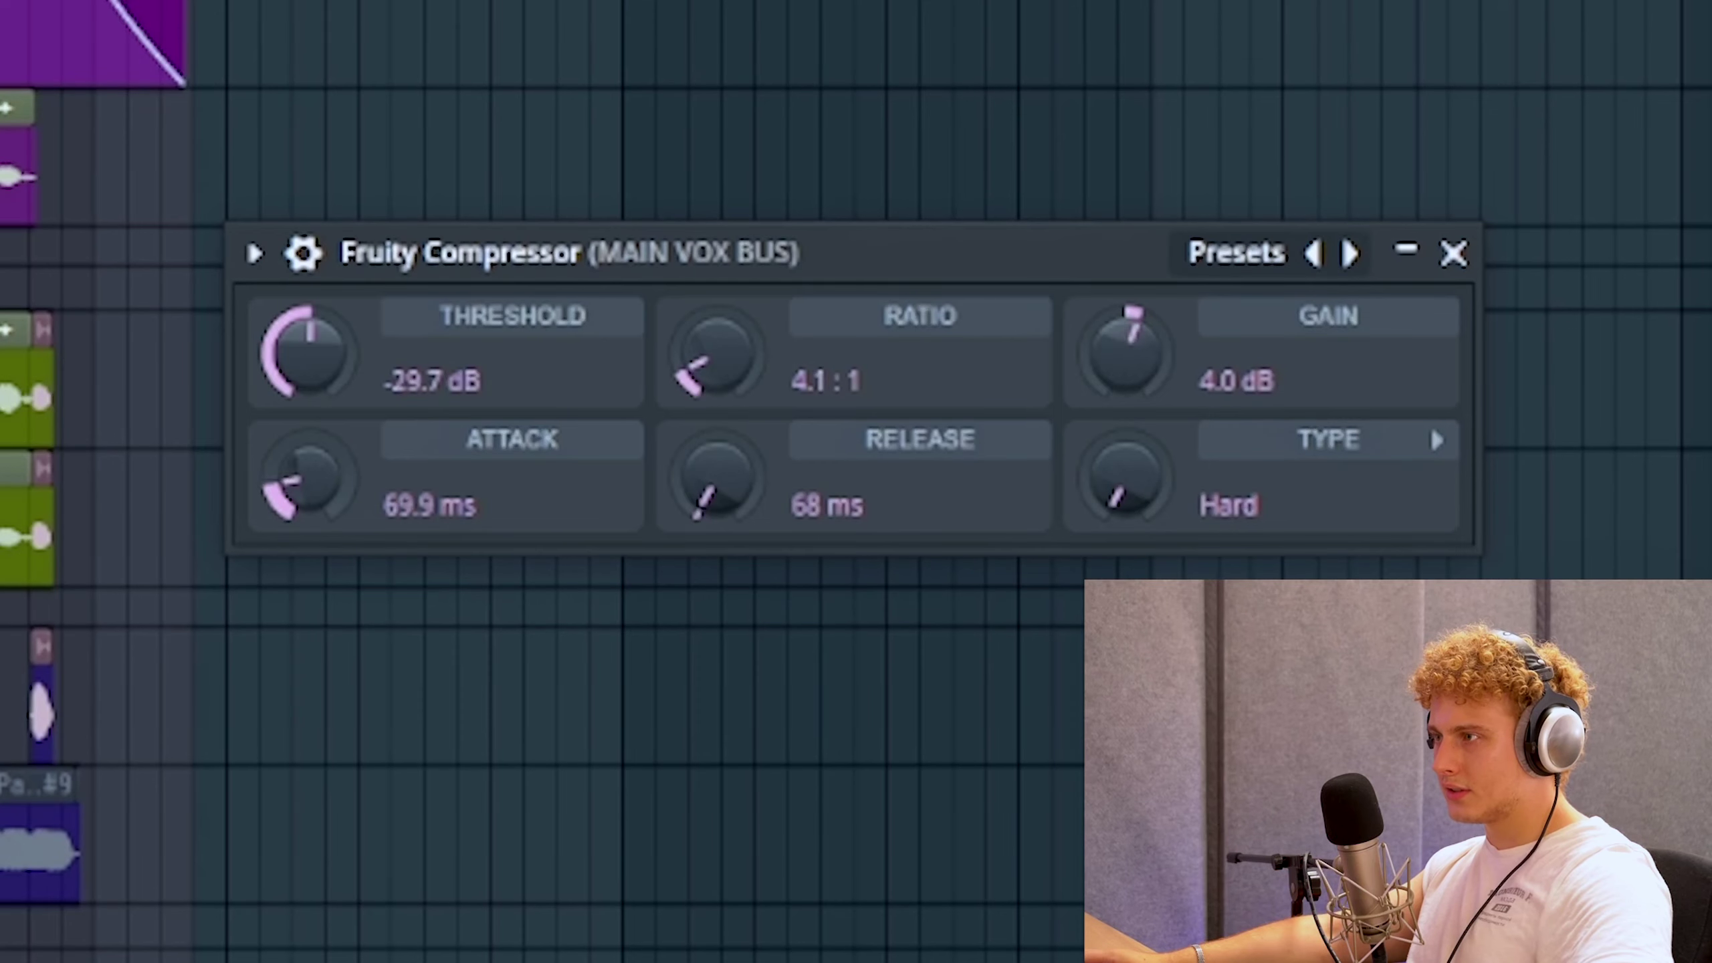
Step: Set the MAIN VOX BUS Fruity Compressor's threshold to -36.2 dB and its attack to 41.8 ms
{"action": "mouse_move", "coordinate": [312, 505]}
{"action": "left_mouse_down"}
{"action": "mouse_move", "coordinate": [311, 431]}
{"action": "mouse_move", "coordinate": [316, 512]}
{"action": "left_mouse_up"}
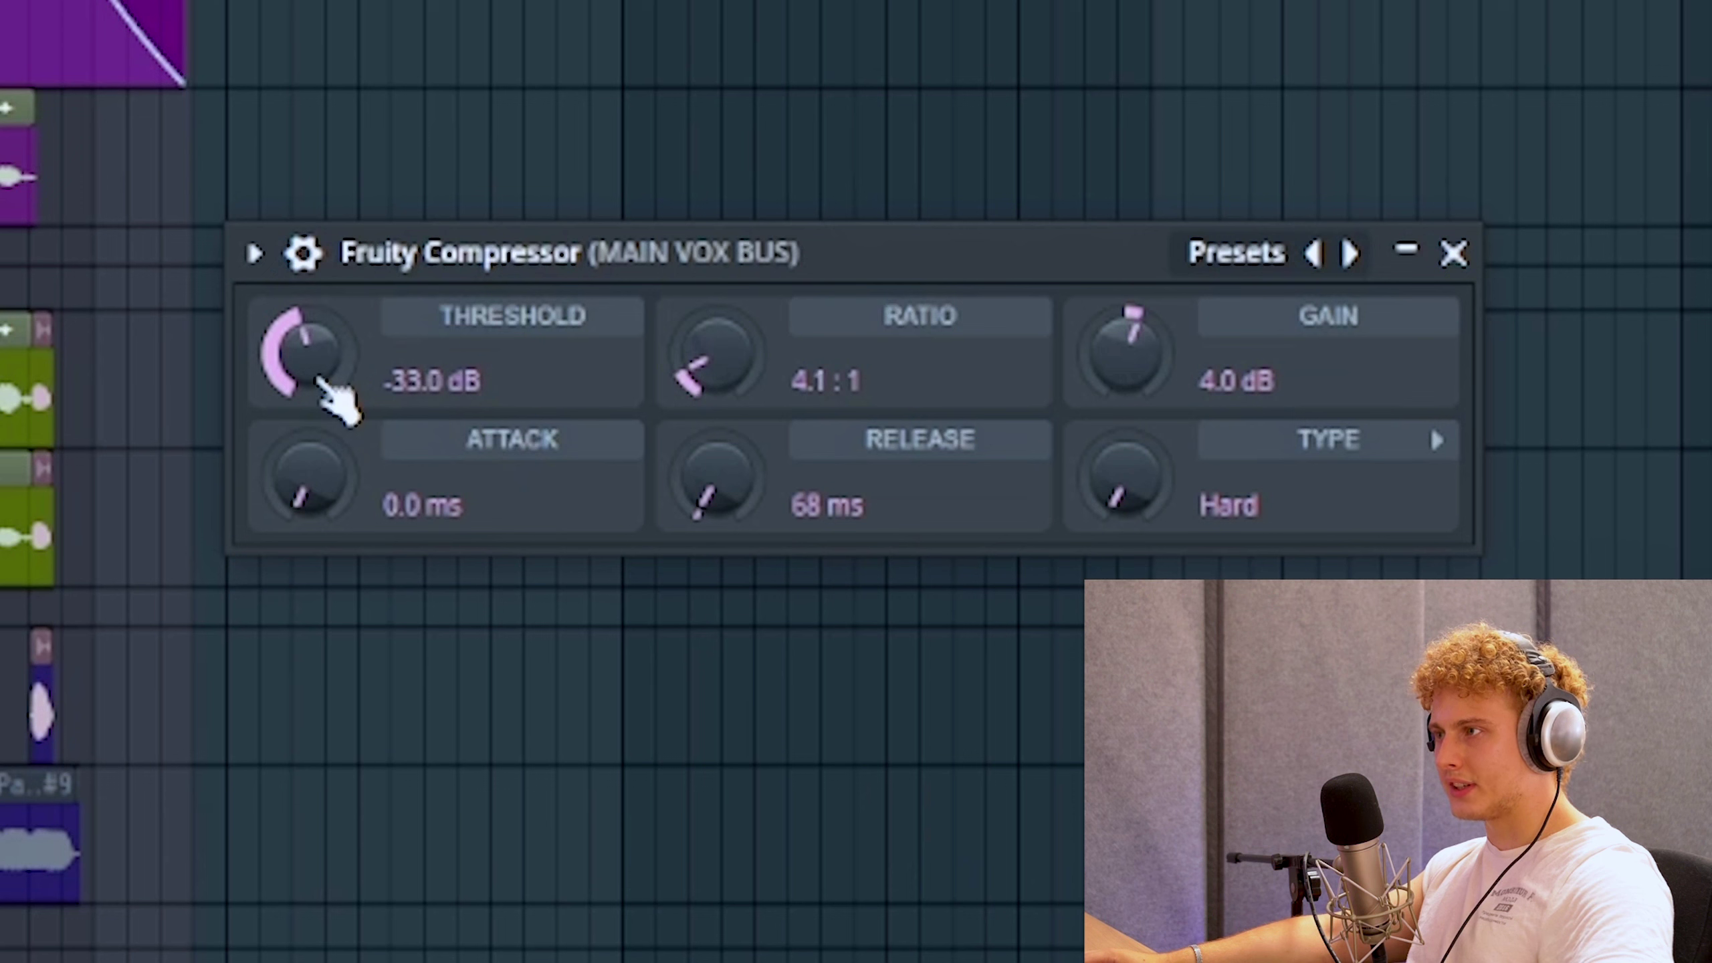
{"action": "left_click_drag", "start_coordinate": [309, 354], "coordinate": [309, 382]}
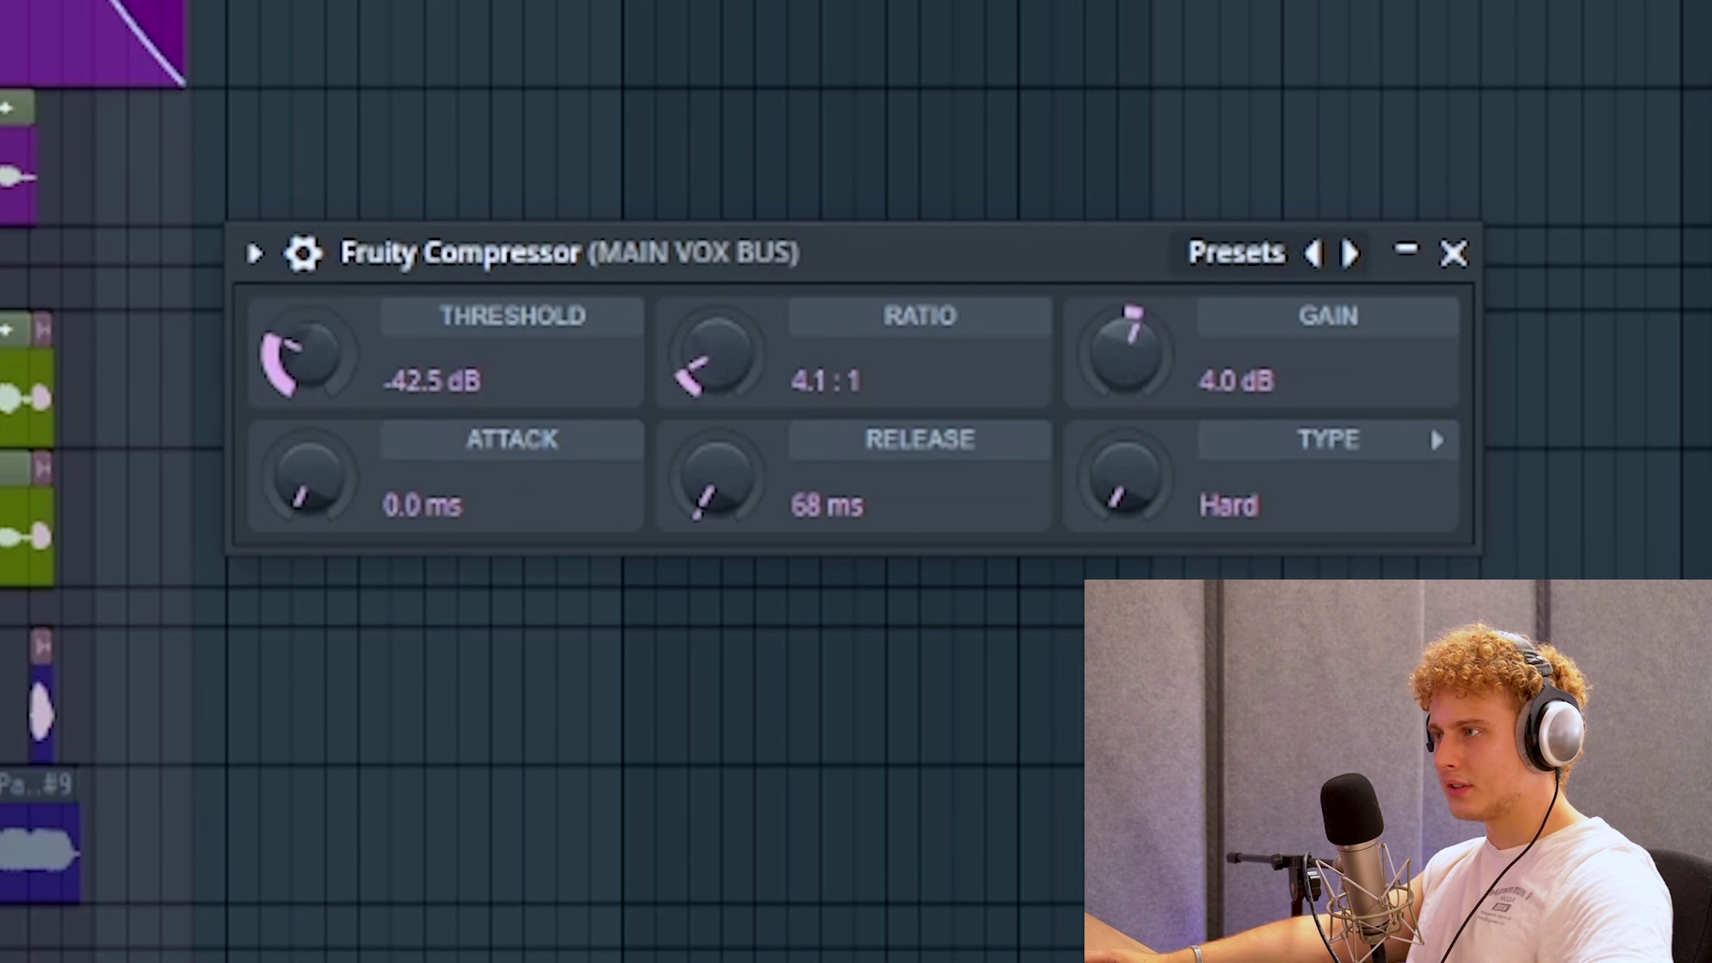
{"action": "left_click_drag", "start_coordinate": [312, 472], "coordinate": [314, 519]}
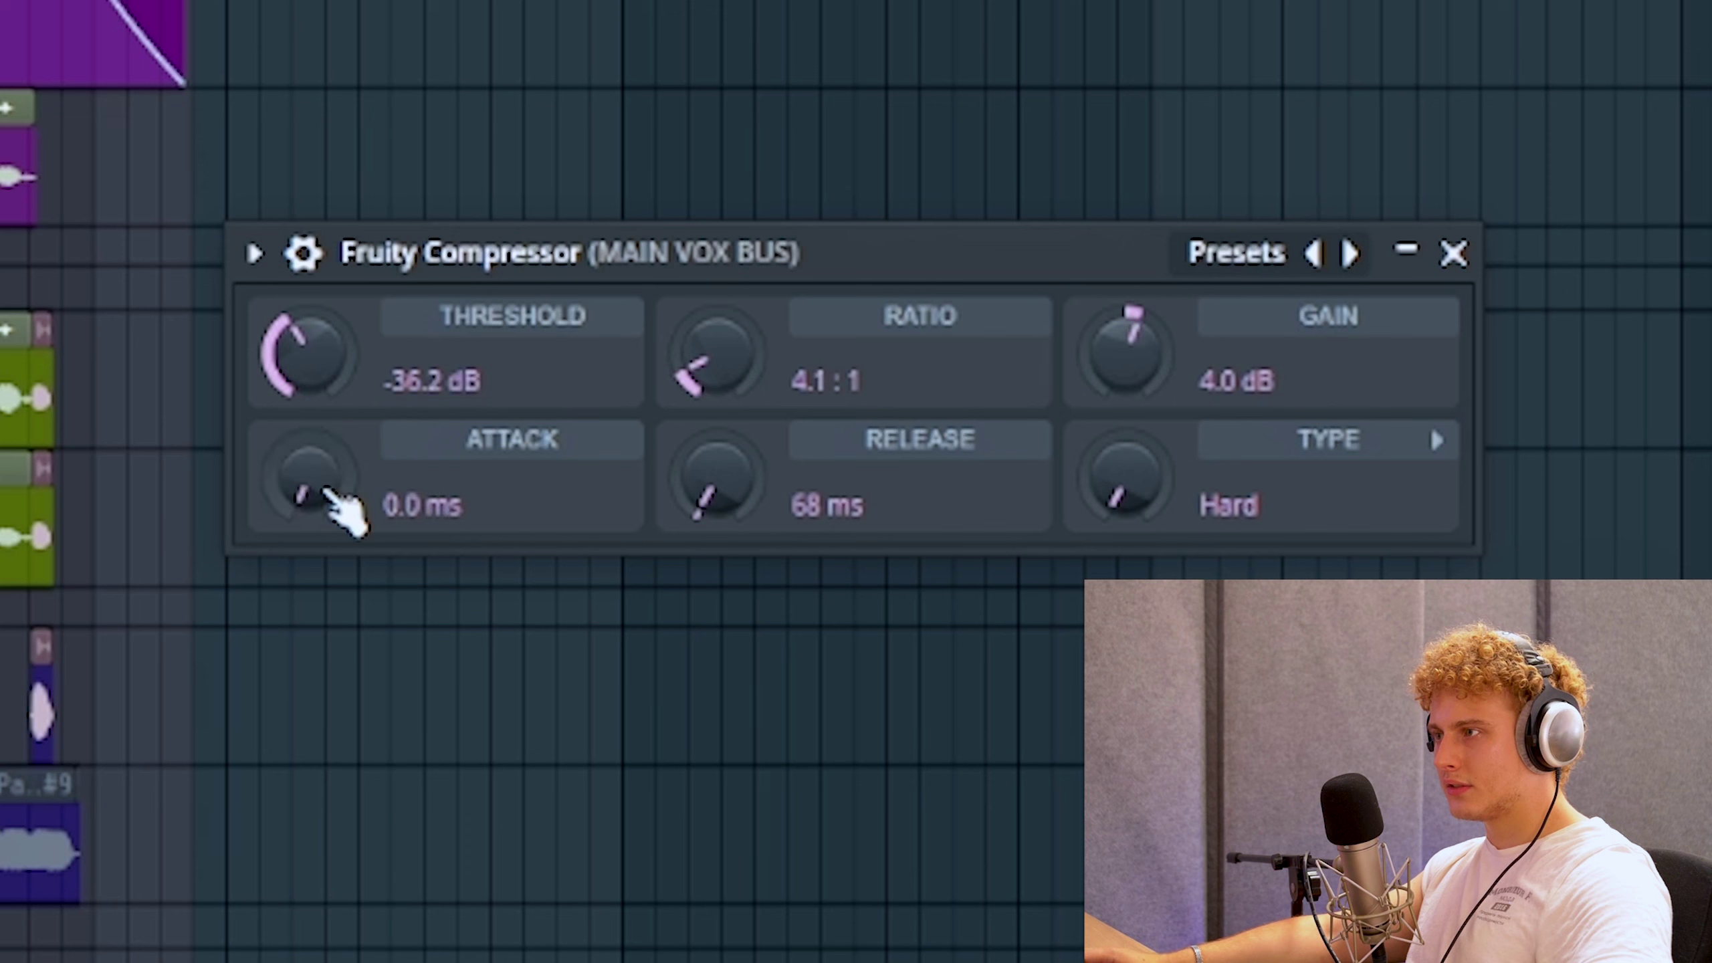
{"action": "left_click_drag", "start_coordinate": [324, 490], "coordinate": [390, 469]}
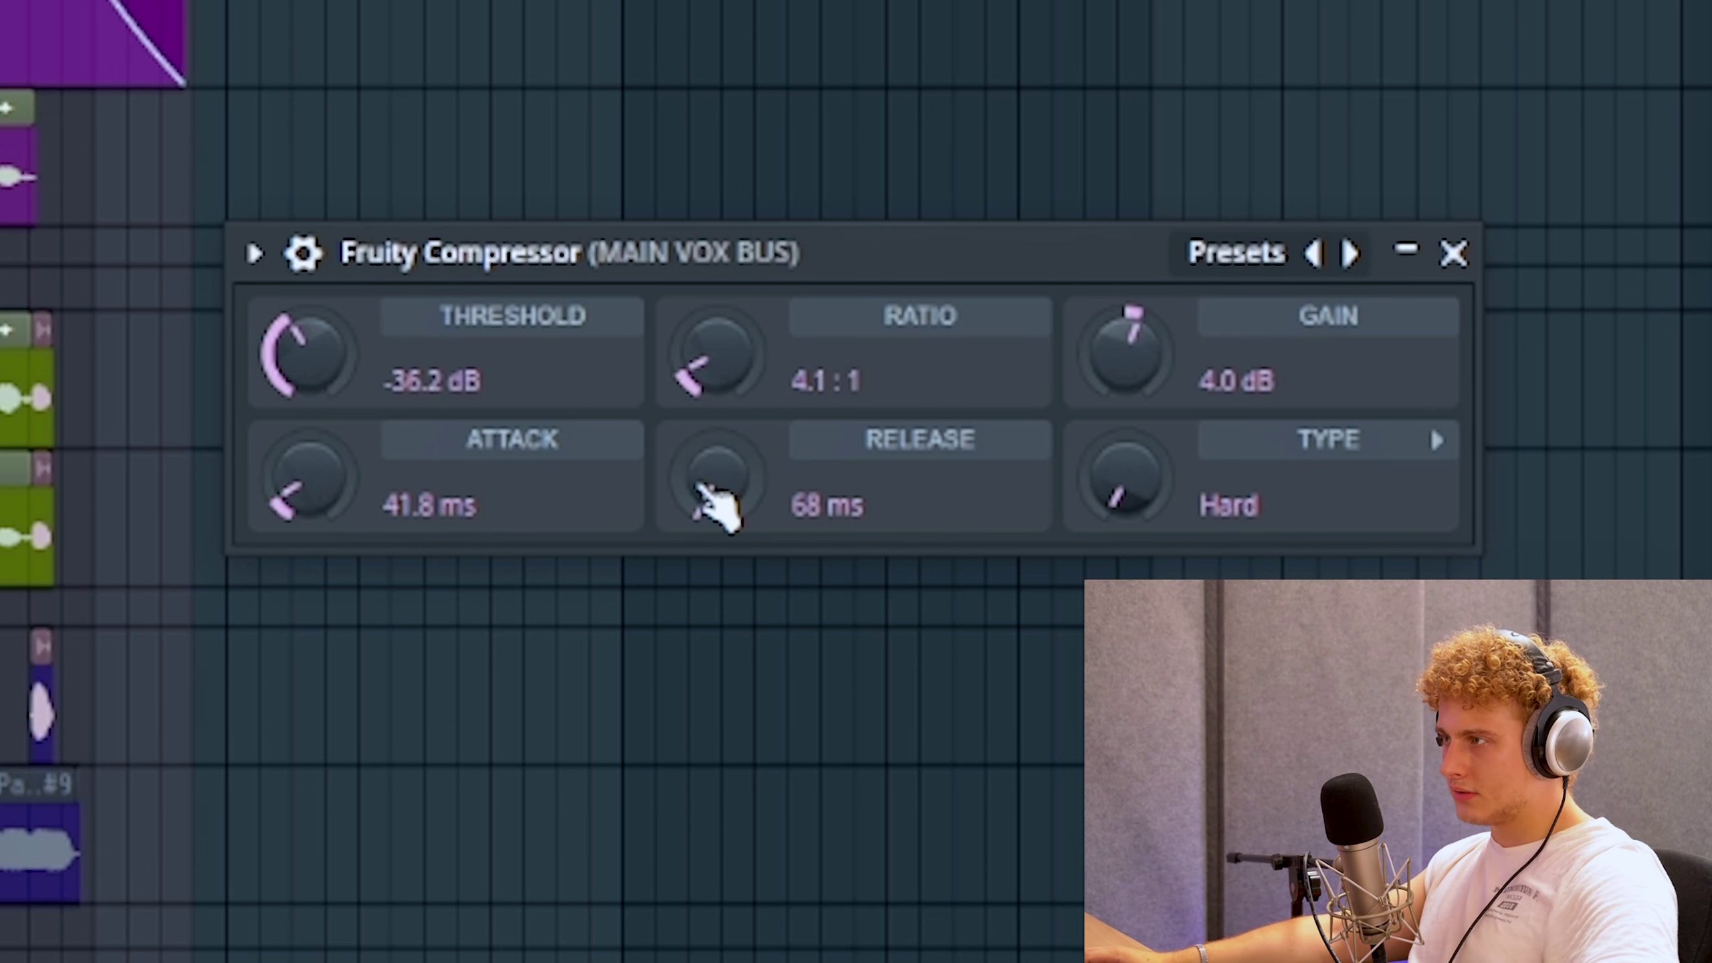
Step: Sweep the Fruity Compressor's release between 1 ms and 4000 ms, and raise it again from the minimum
{"action": "left_click_drag", "start_coordinate": [719, 515], "coordinate": [735, 559]}
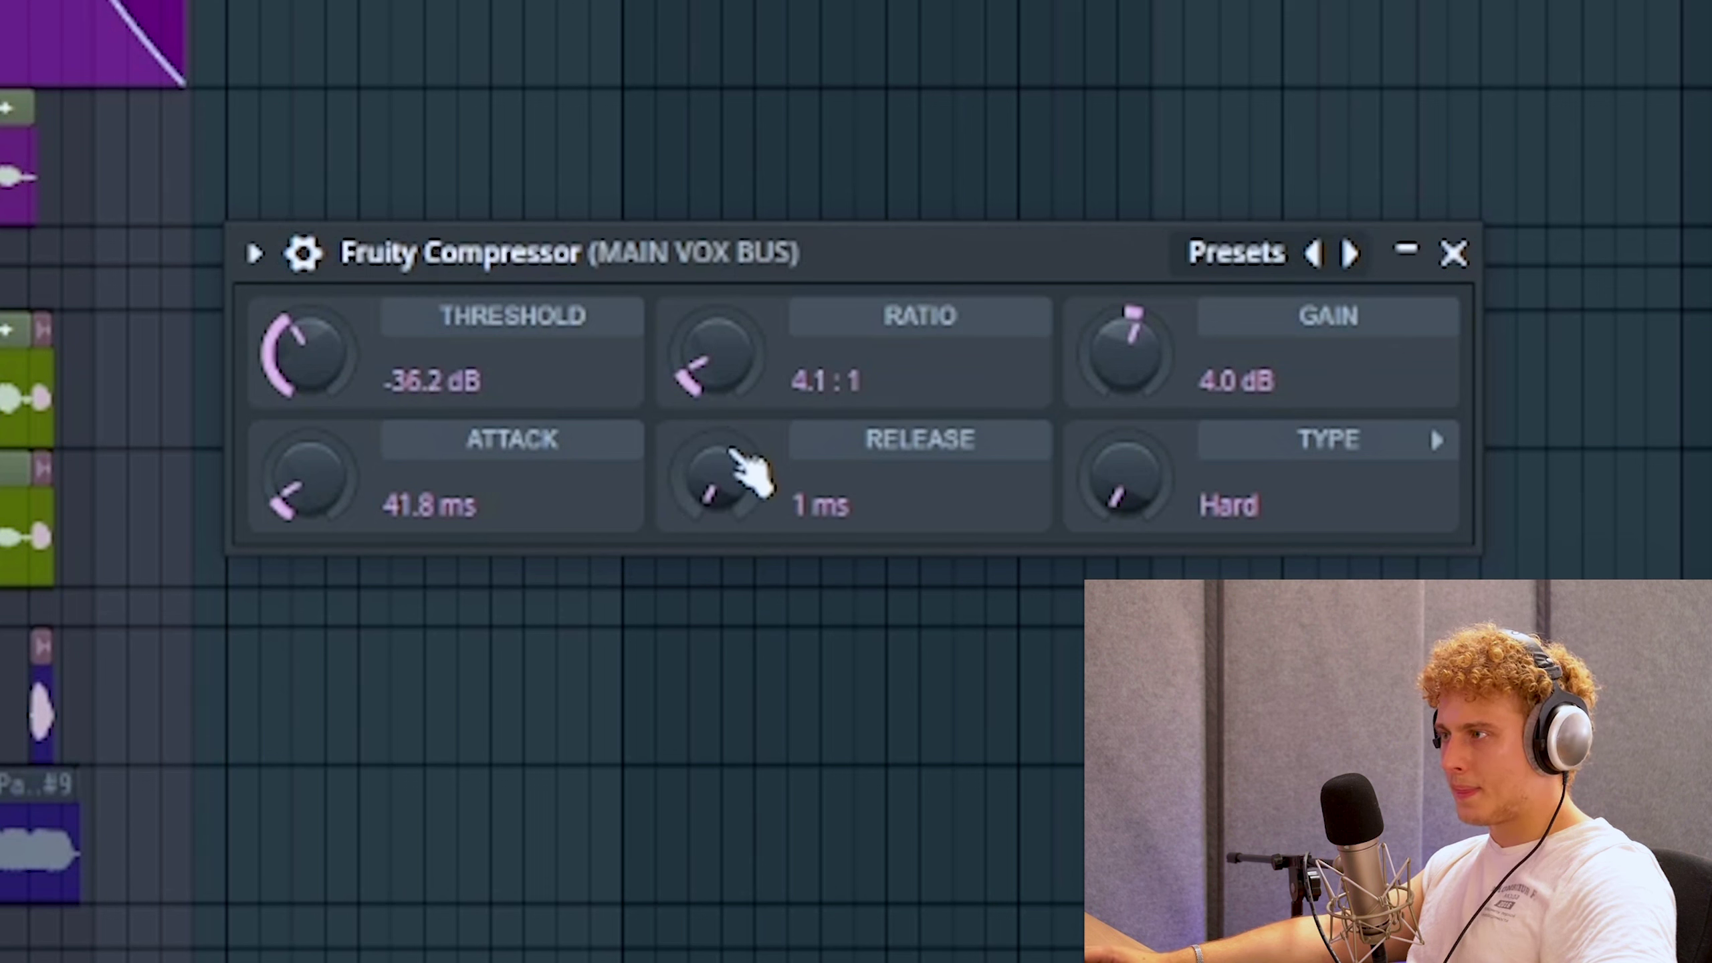
{"action": "left_click_drag", "start_coordinate": [717, 499], "coordinate": [748, 475]}
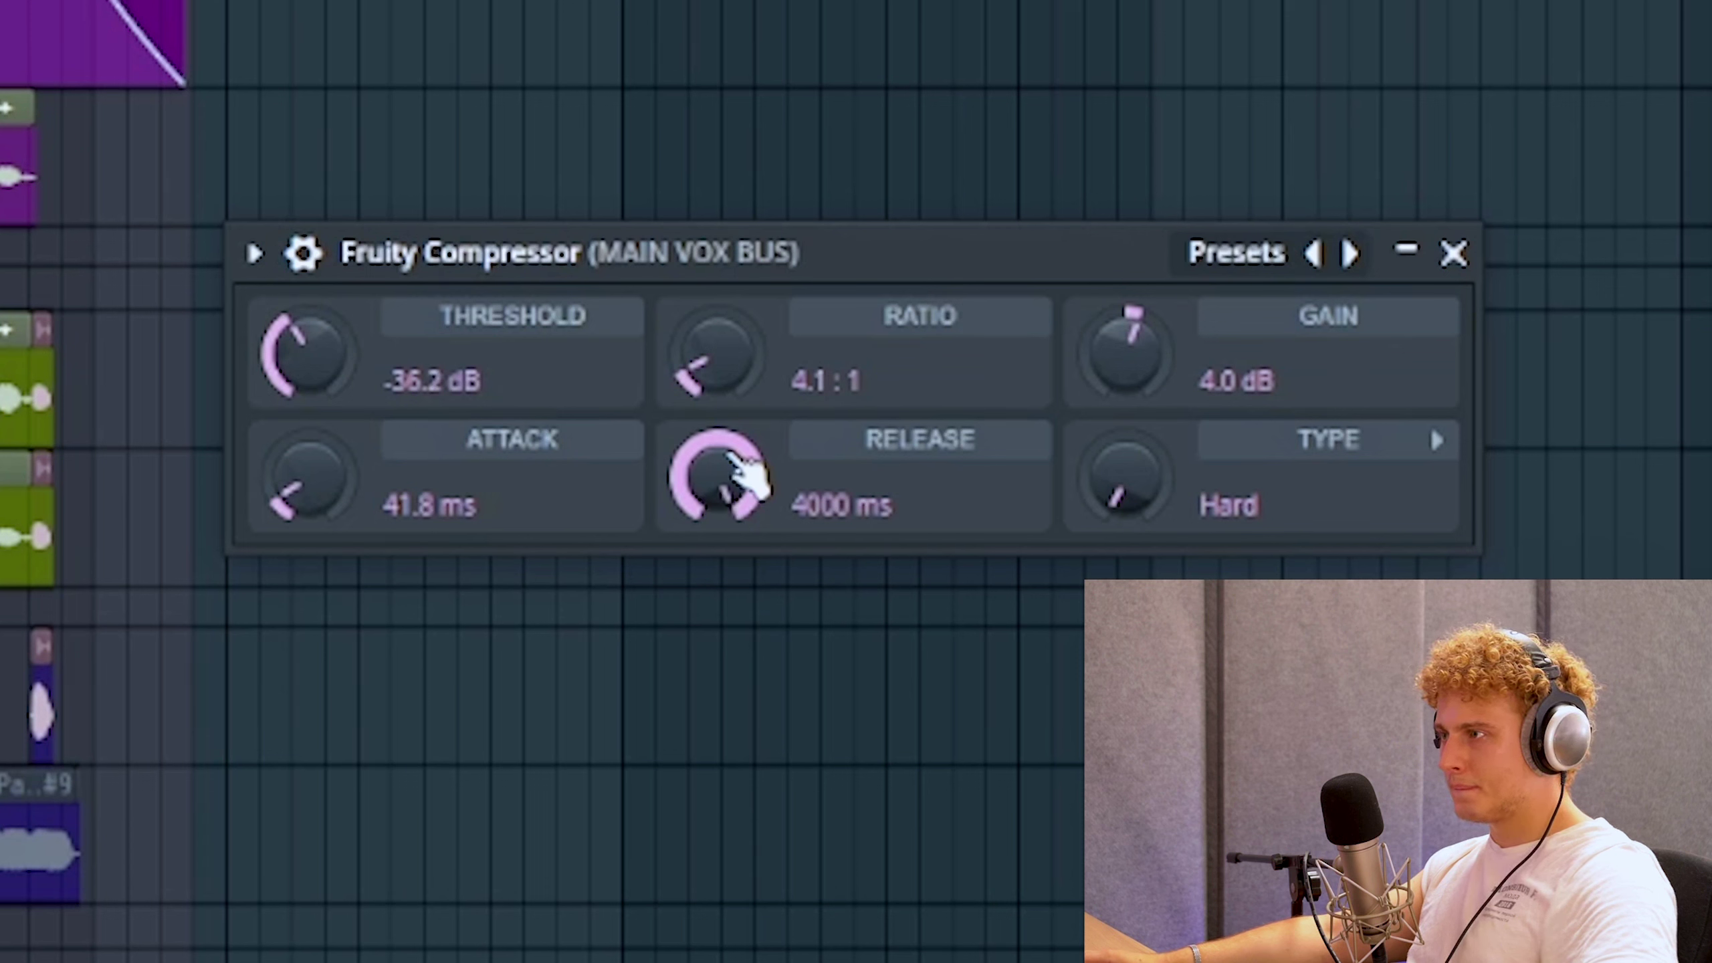
{"action": "left_click_drag", "start_coordinate": [749, 495], "coordinate": [748, 560]}
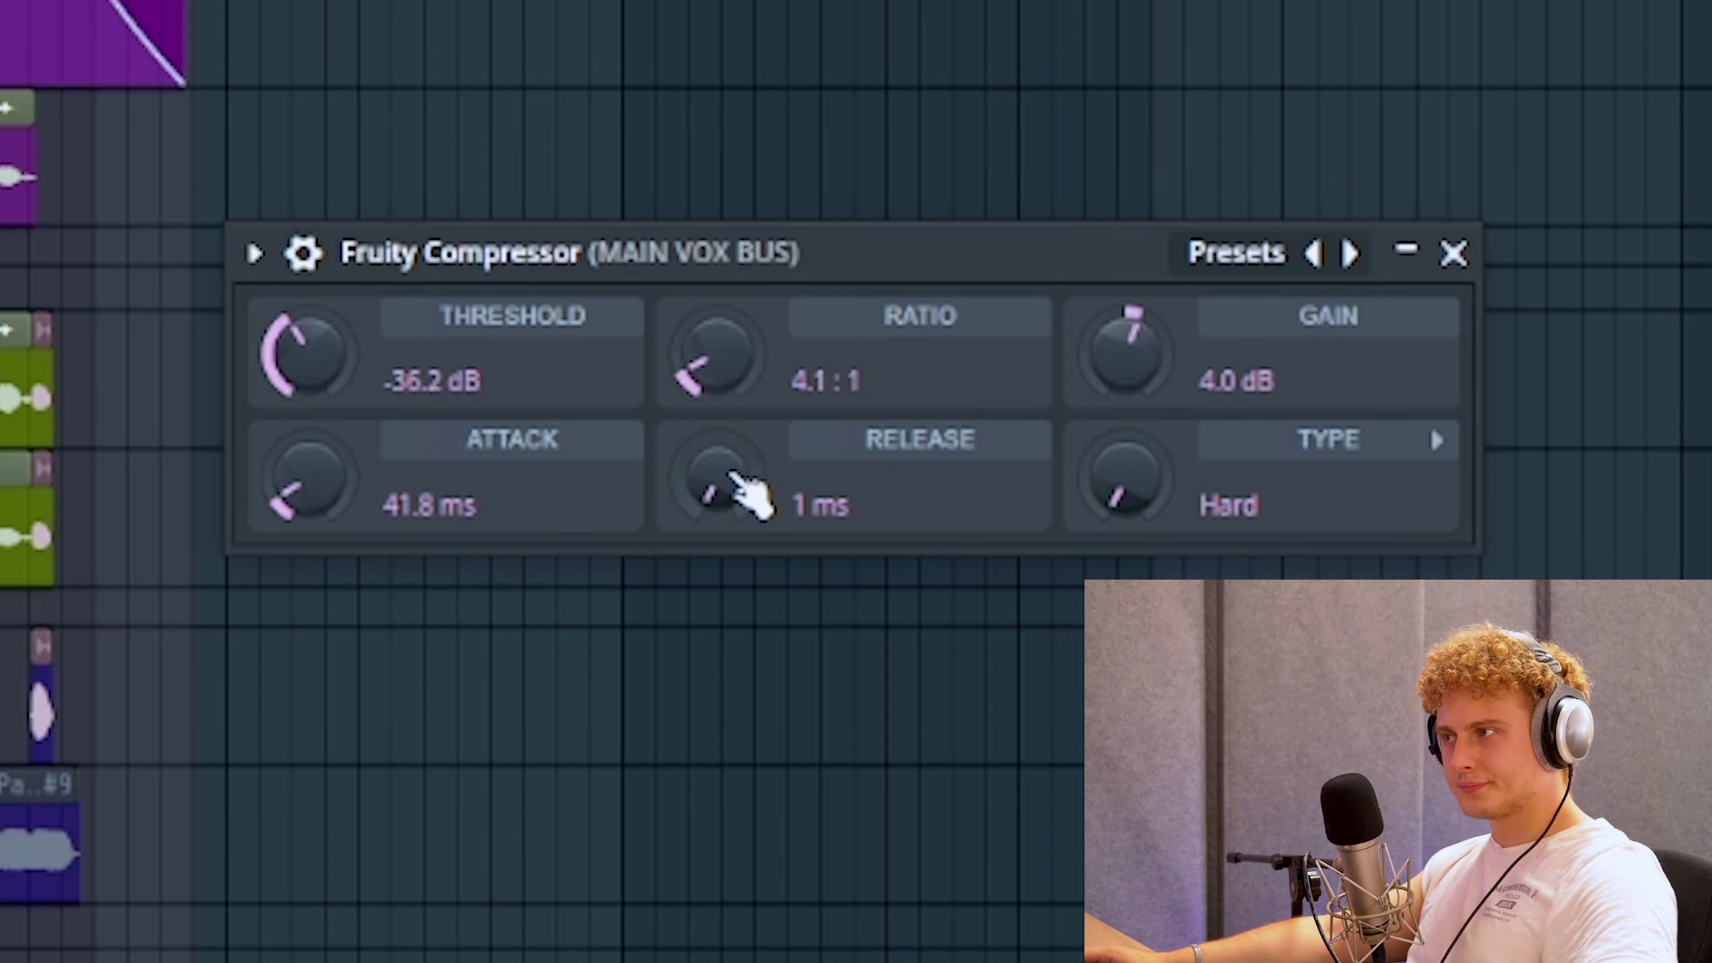
{"action": "left_click_drag", "start_coordinate": [748, 496], "coordinate": [753, 387]}
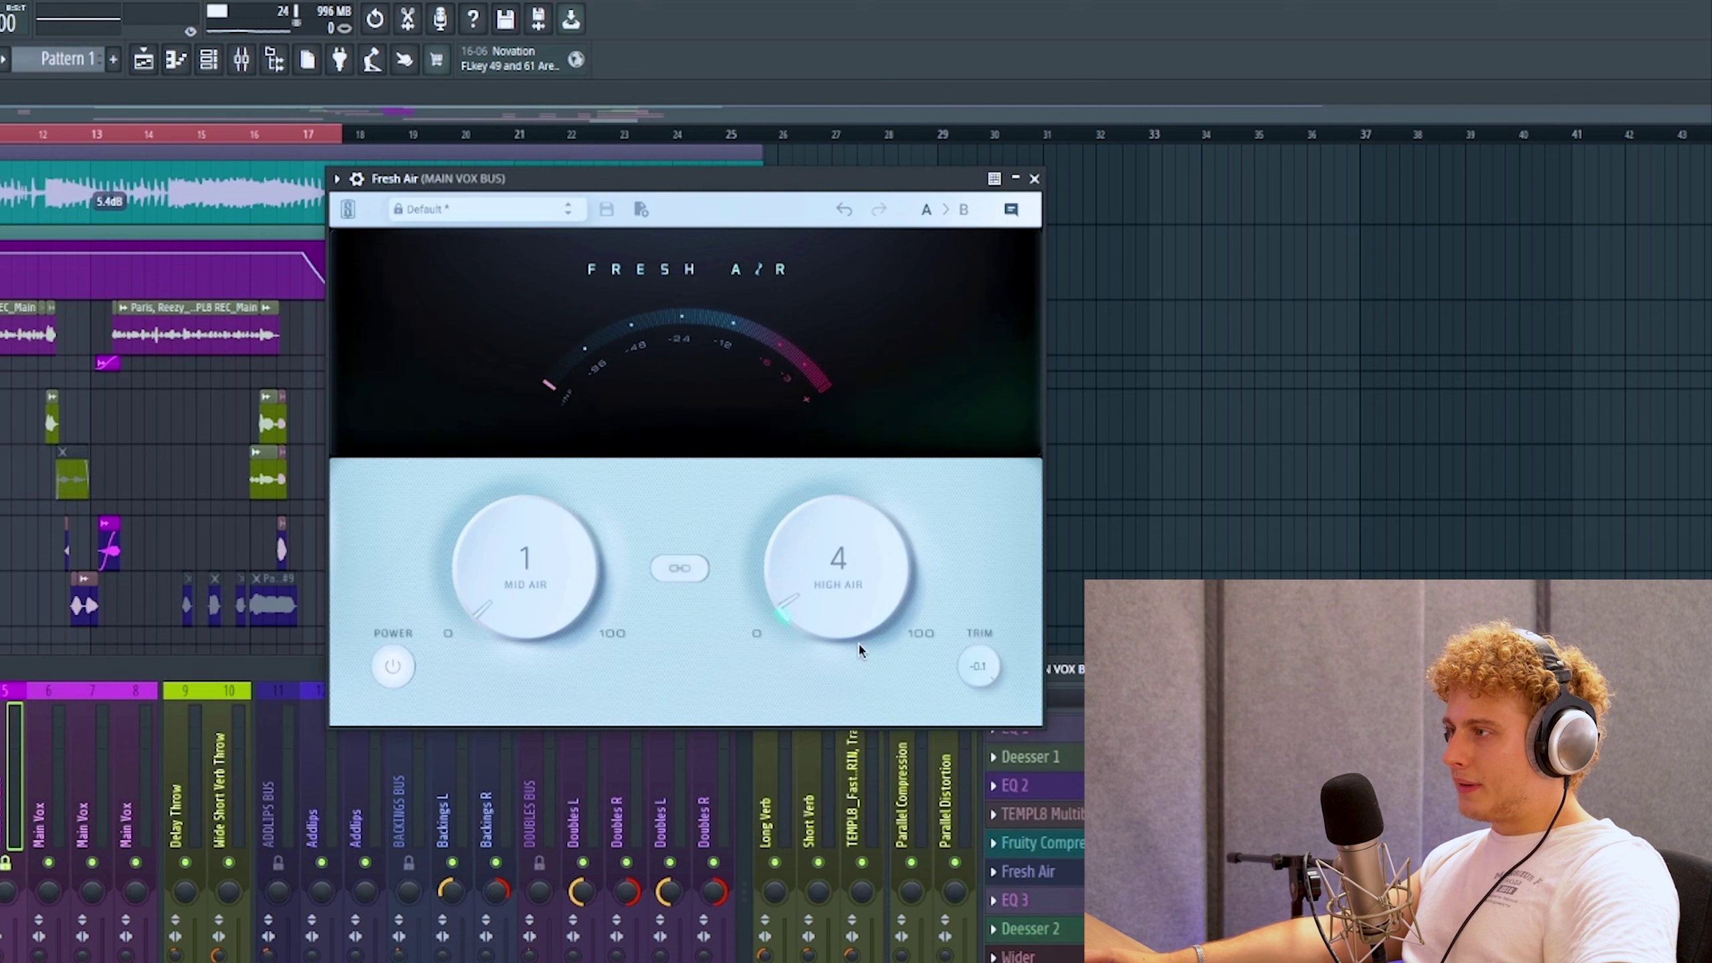
Step: Try a High Air amount of 3 in Fresh Air during playback and return it to 4
{"action": "key", "text": "space"}
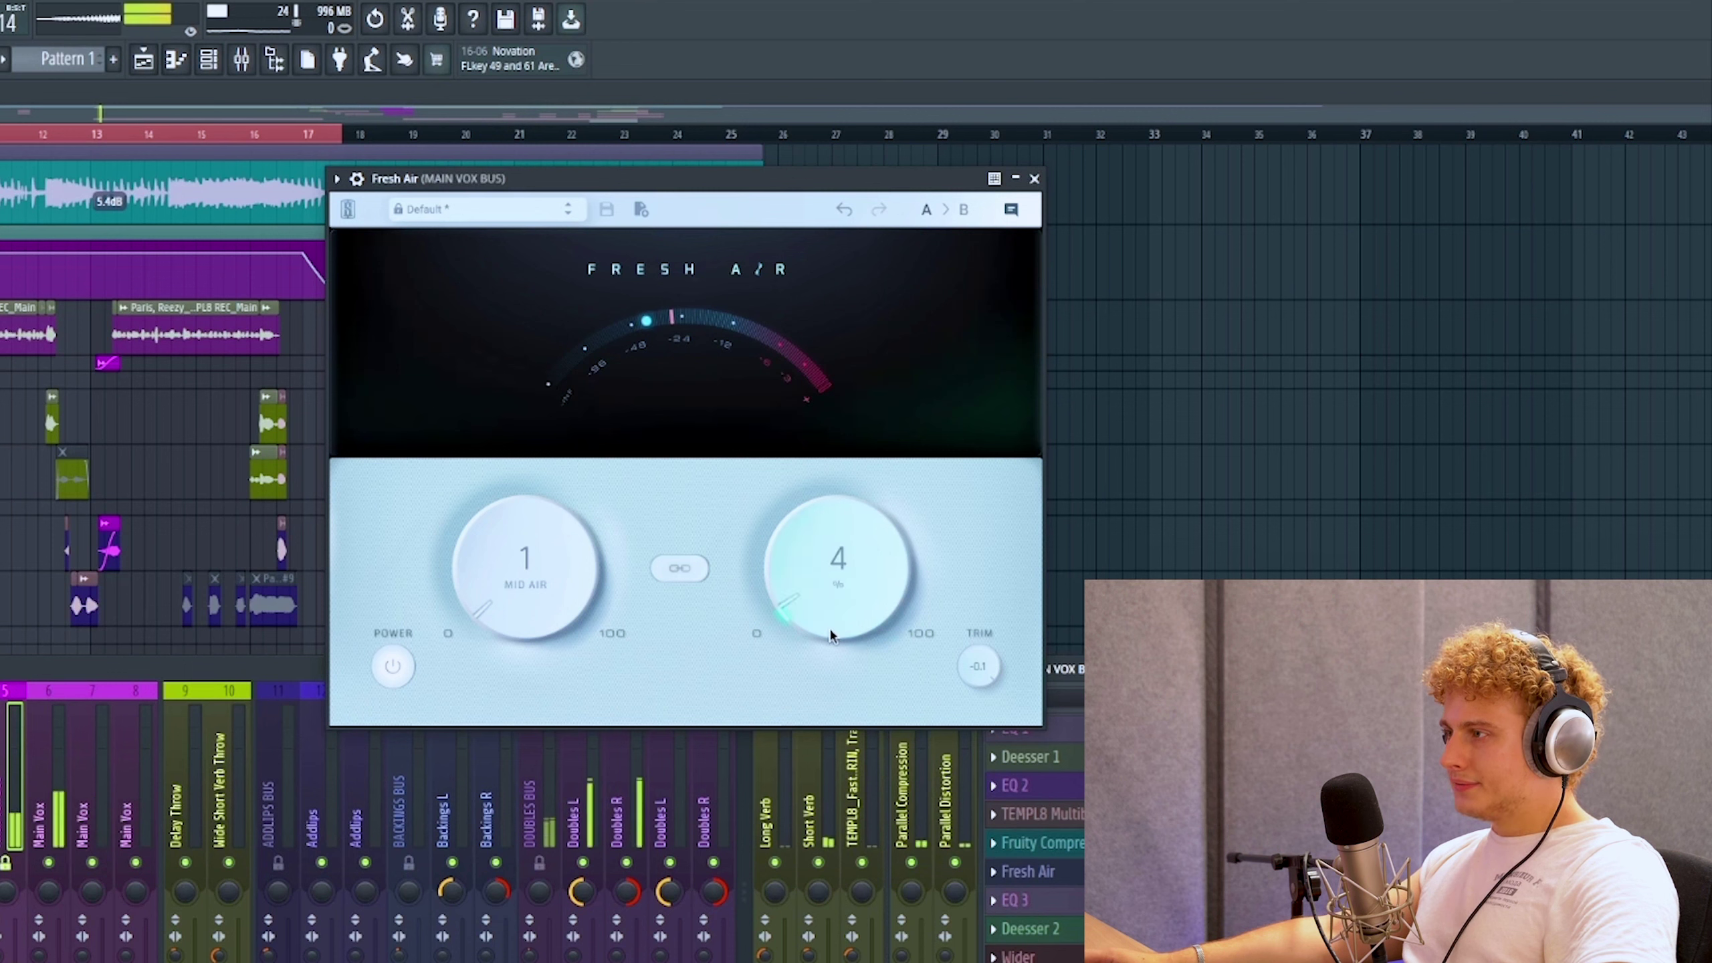
{"action": "scroll", "coordinate": [824, 613], "scroll_direction": "up", "scroll_amount": 1}
{"action": "scroll", "coordinate": [833, 625], "scroll_direction": "down", "scroll_amount": 2}
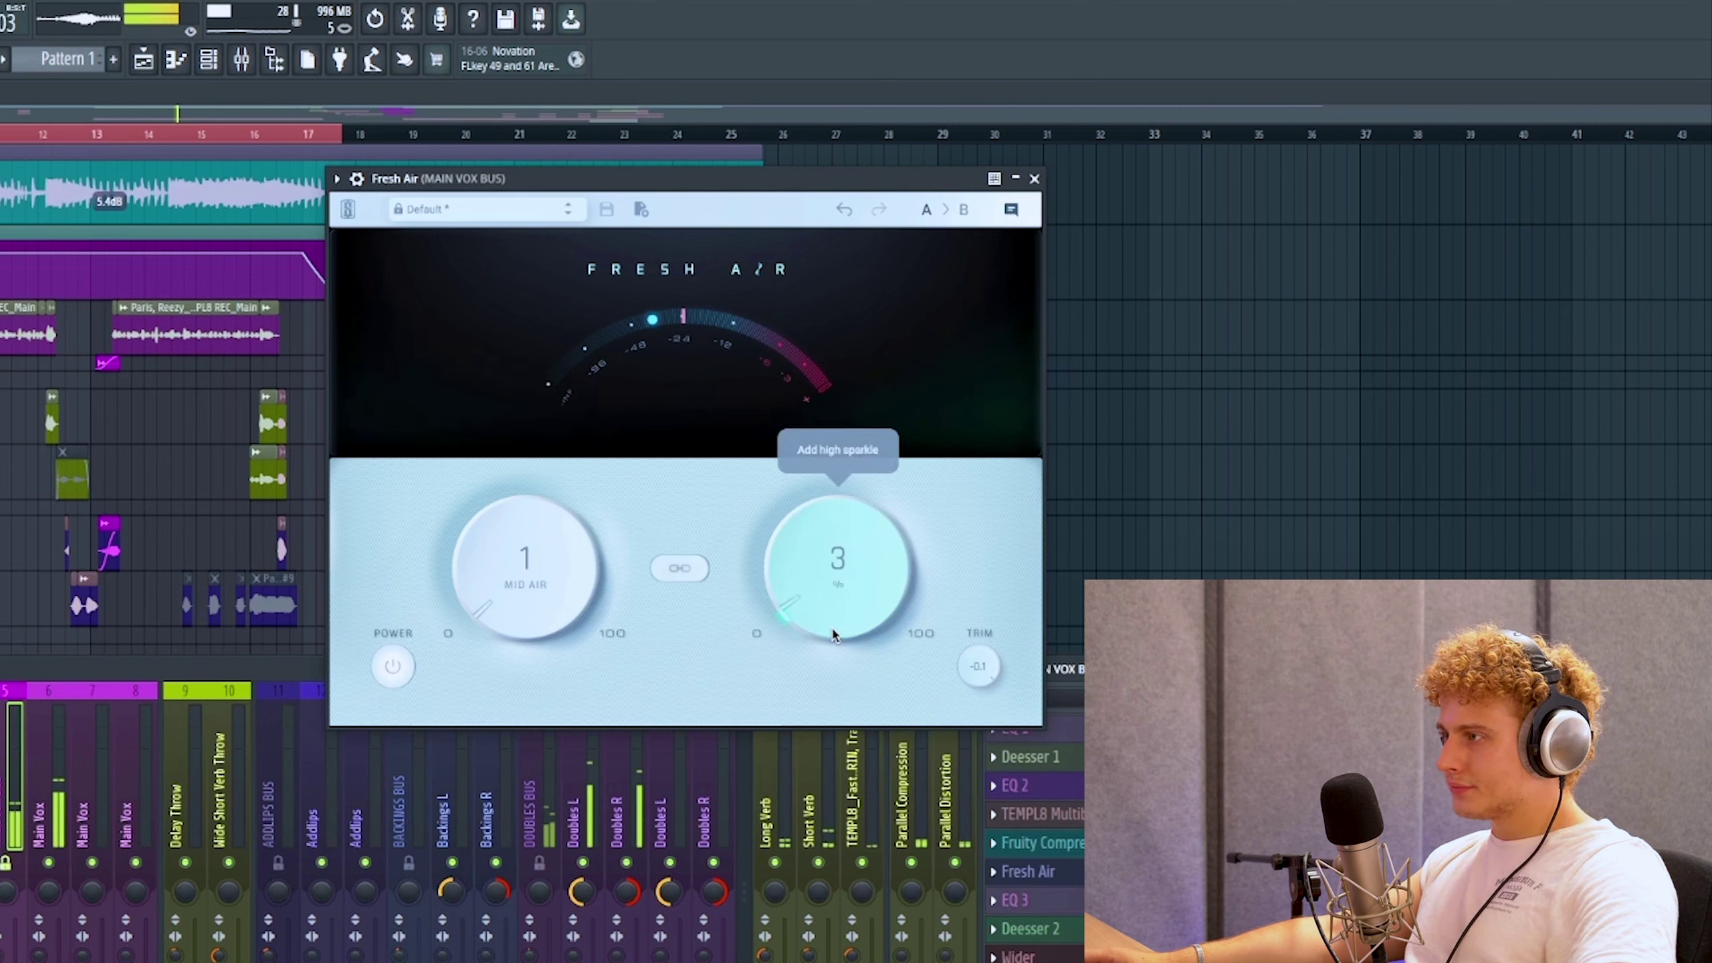
{"action": "key", "text": "space"}
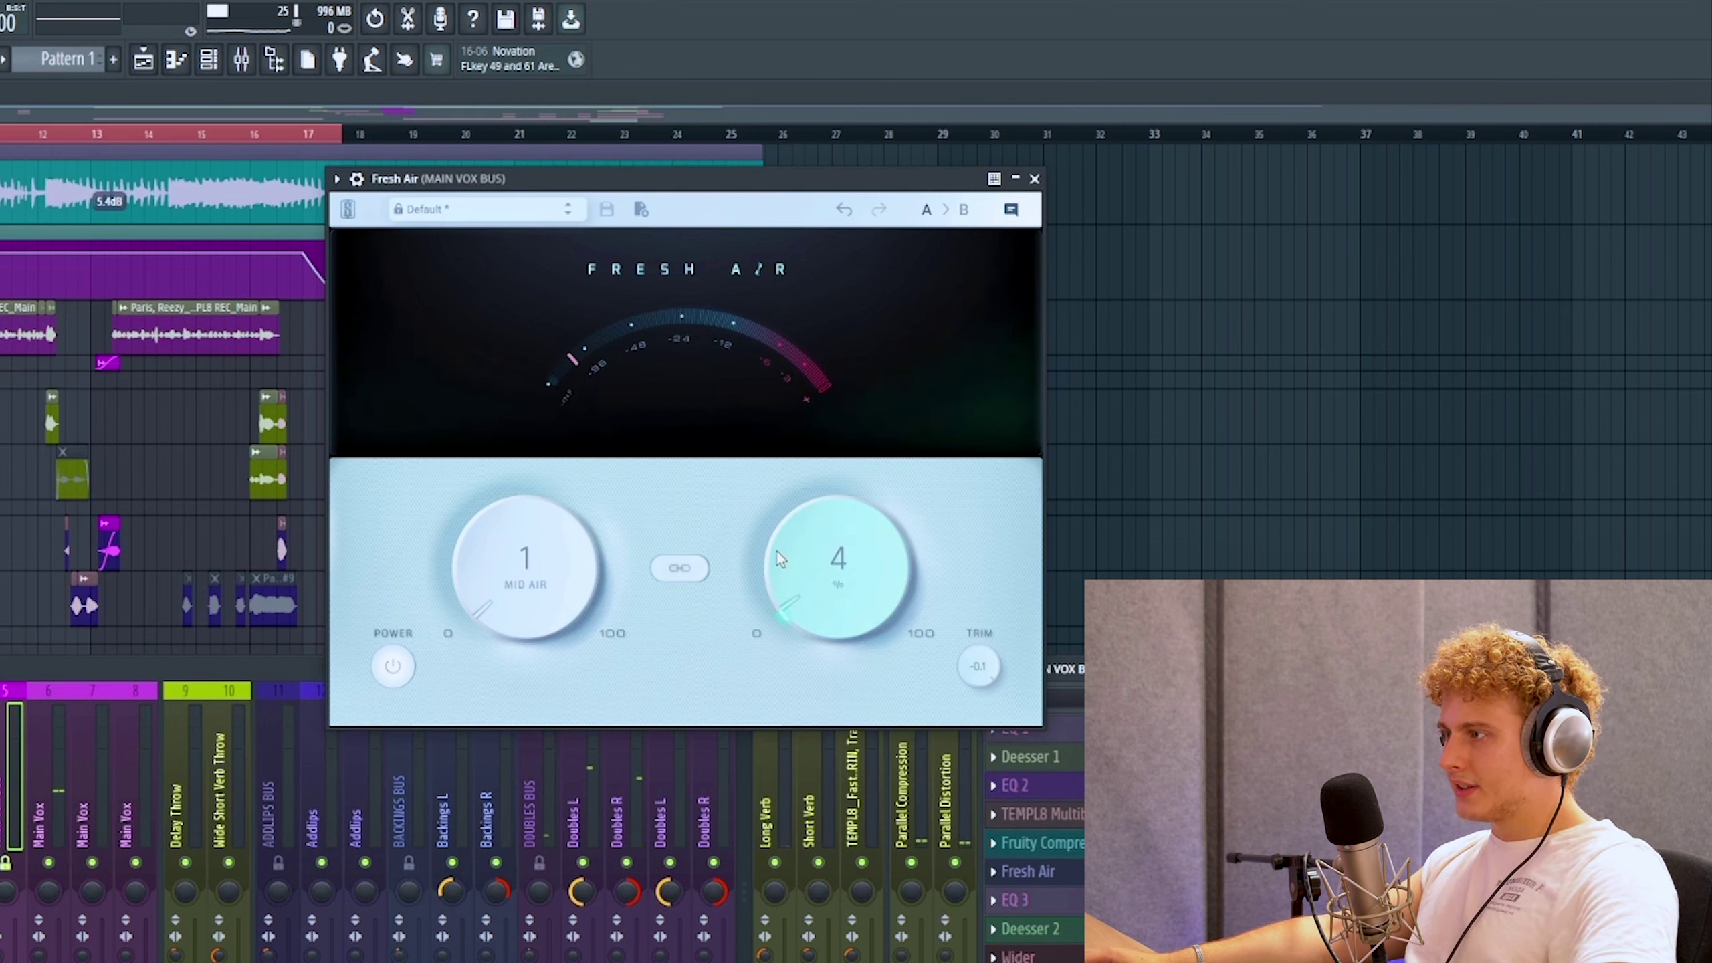
Step: Compare the main vocal with Fresh Air bypassed and enabled during playback, and leave Fresh Air enabled
{"action": "left_click", "coordinate": [1191, 871]}
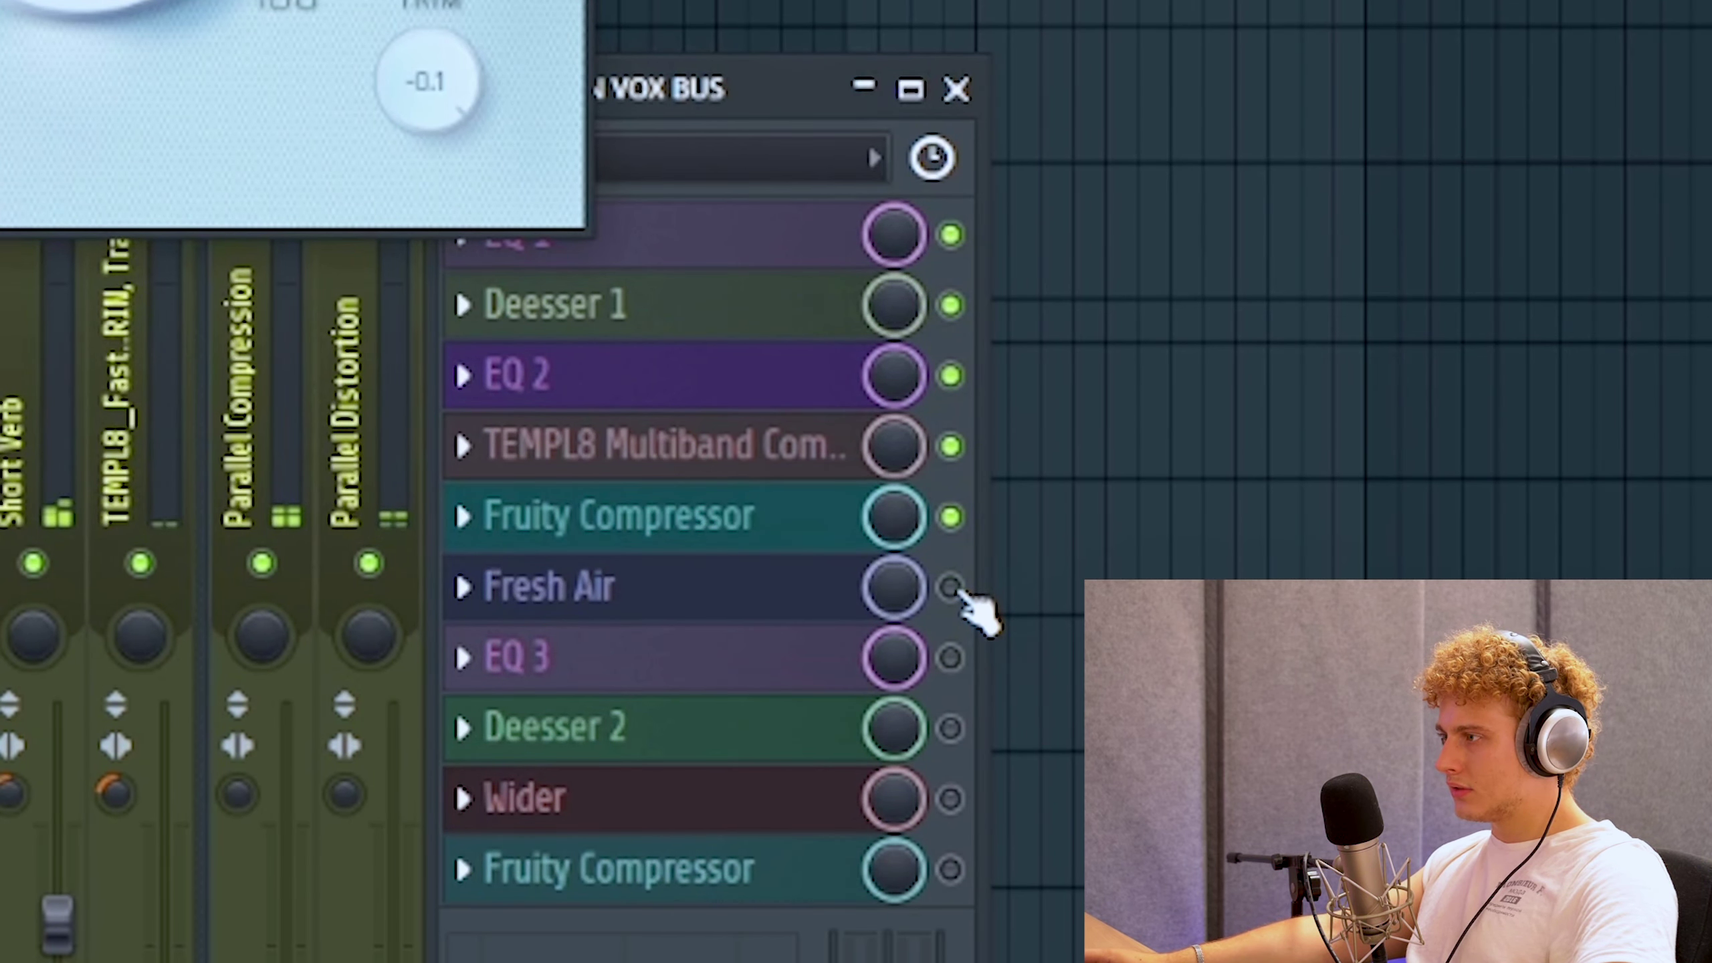
{"action": "left_click", "coordinate": [950, 586]}
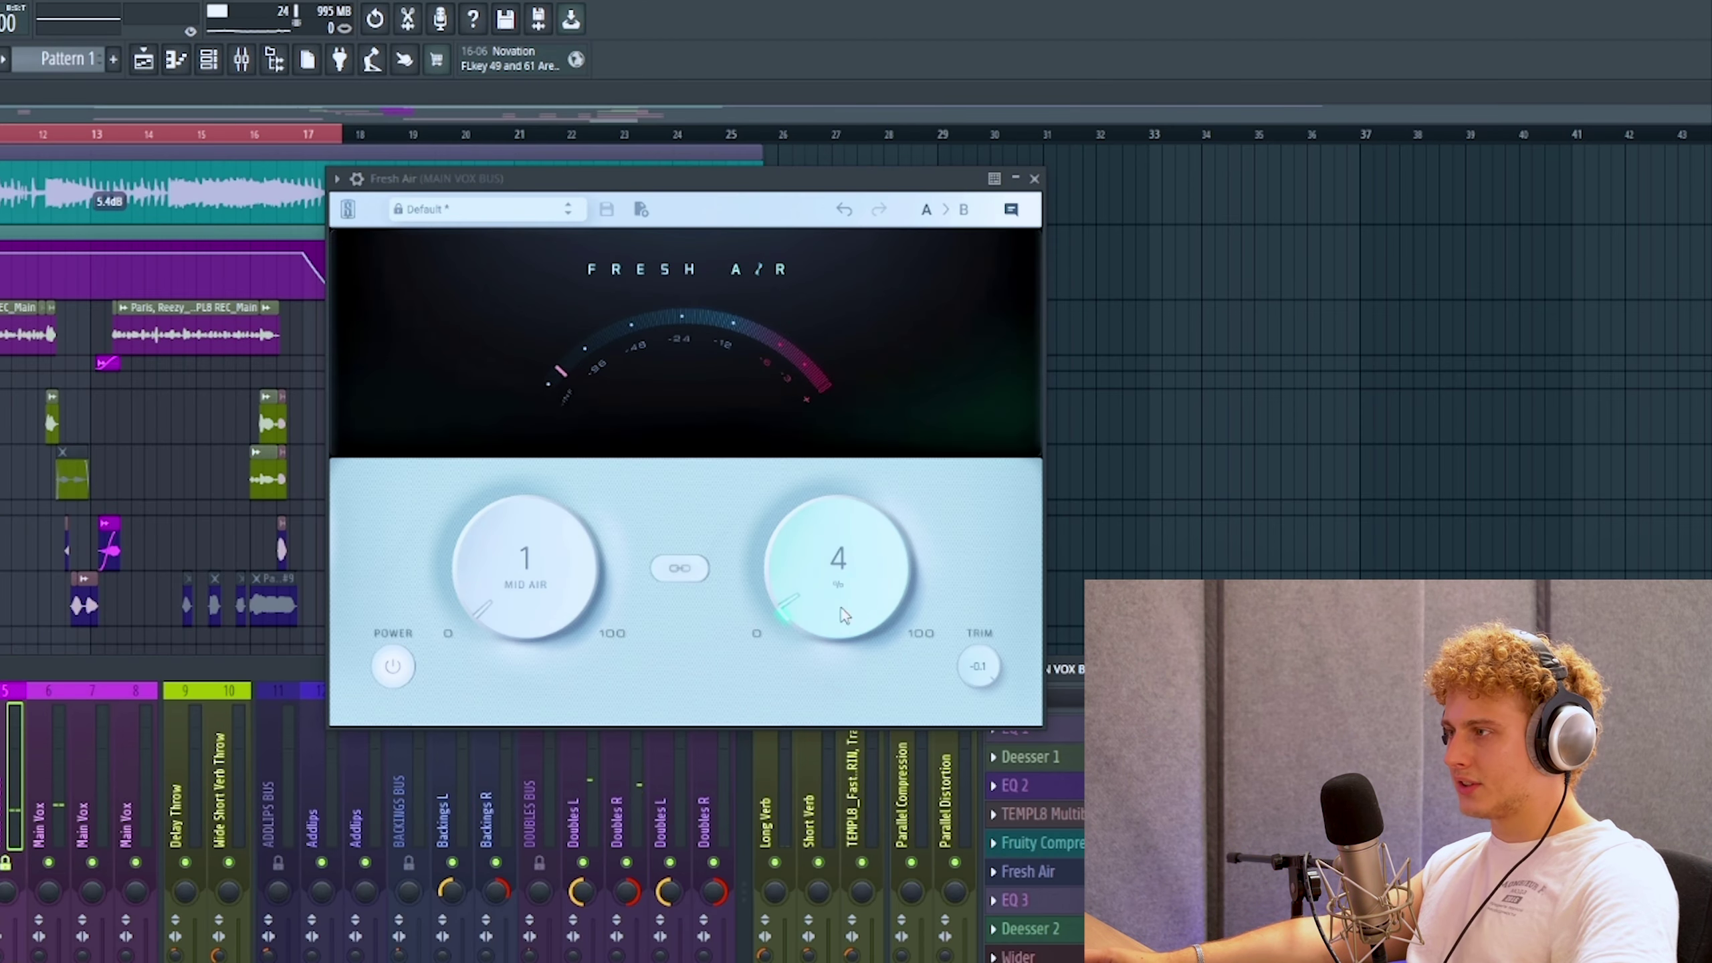
{"action": "left_click_drag", "start_coordinate": [812, 580], "coordinate": [812, 458]}
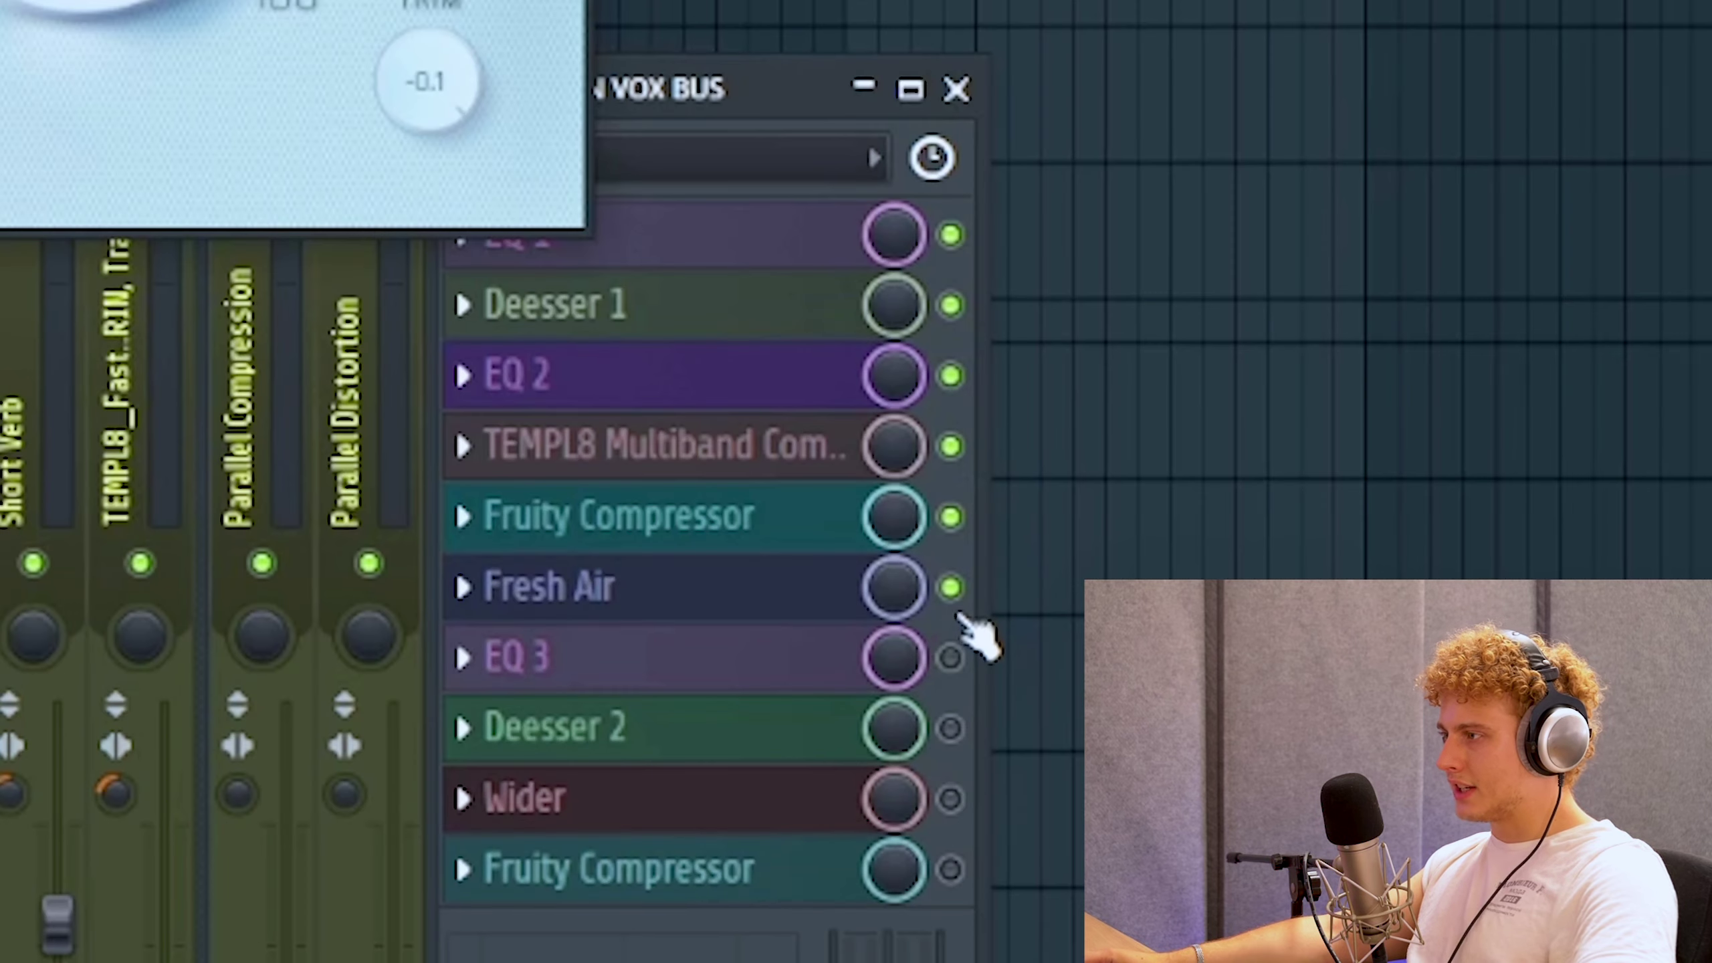
{"action": "left_click", "coordinate": [1191, 872]}
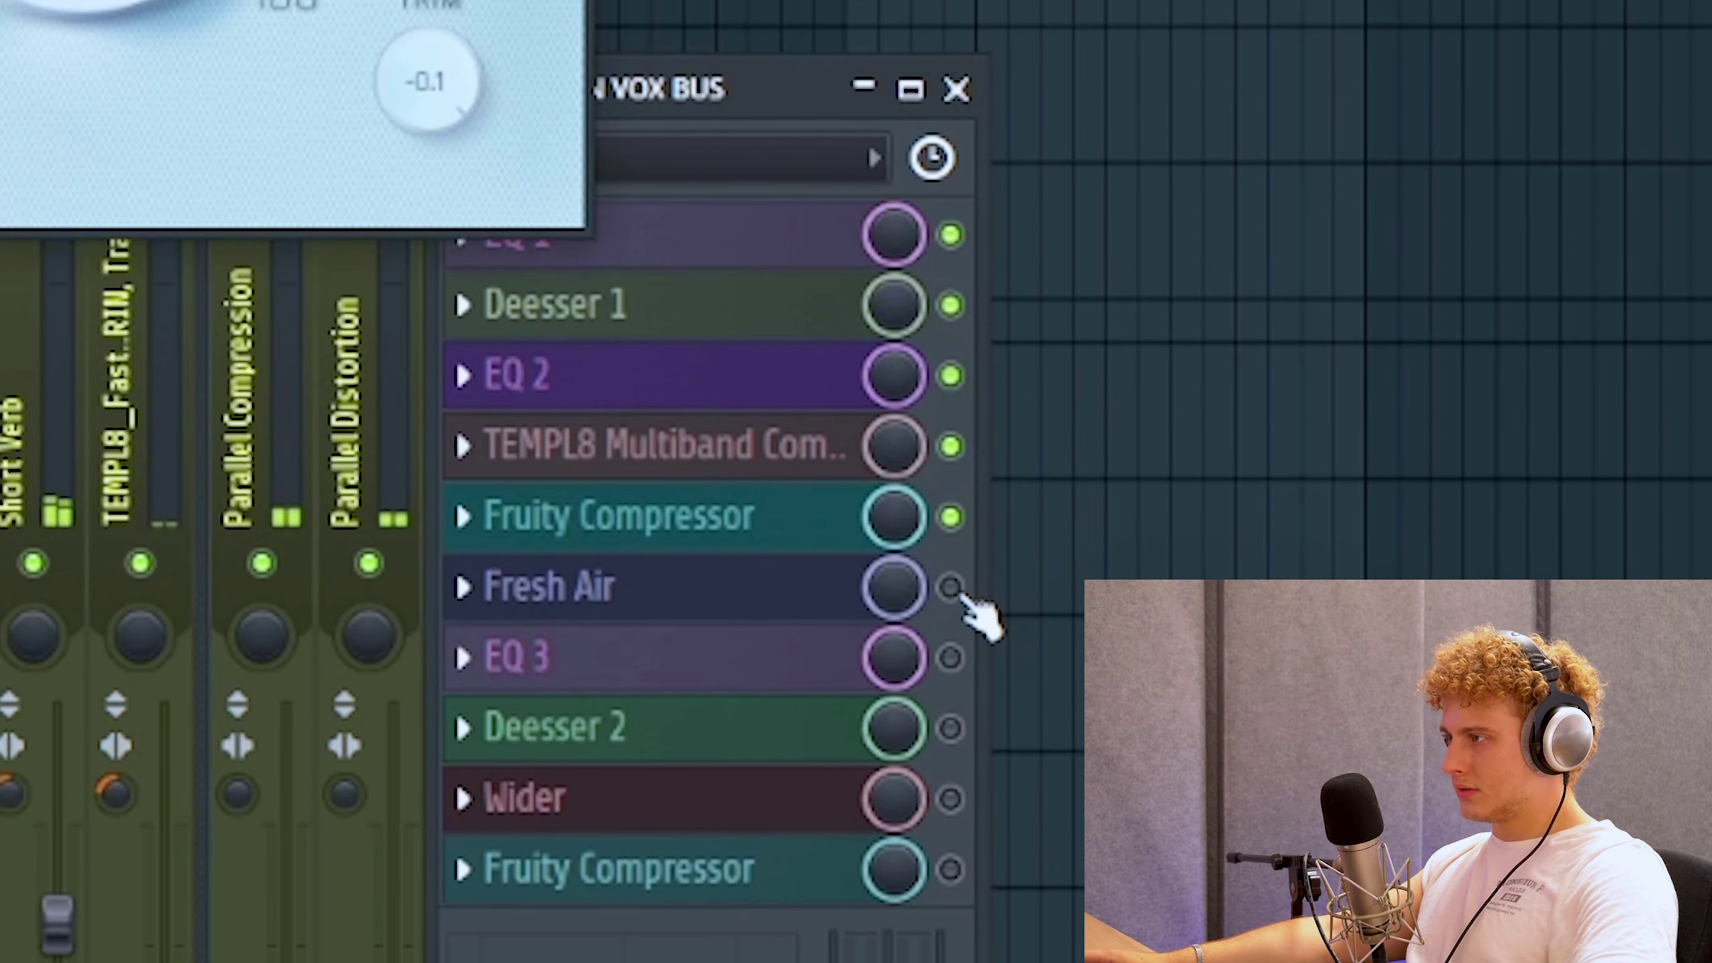
{"action": "left_click", "coordinate": [962, 595]}
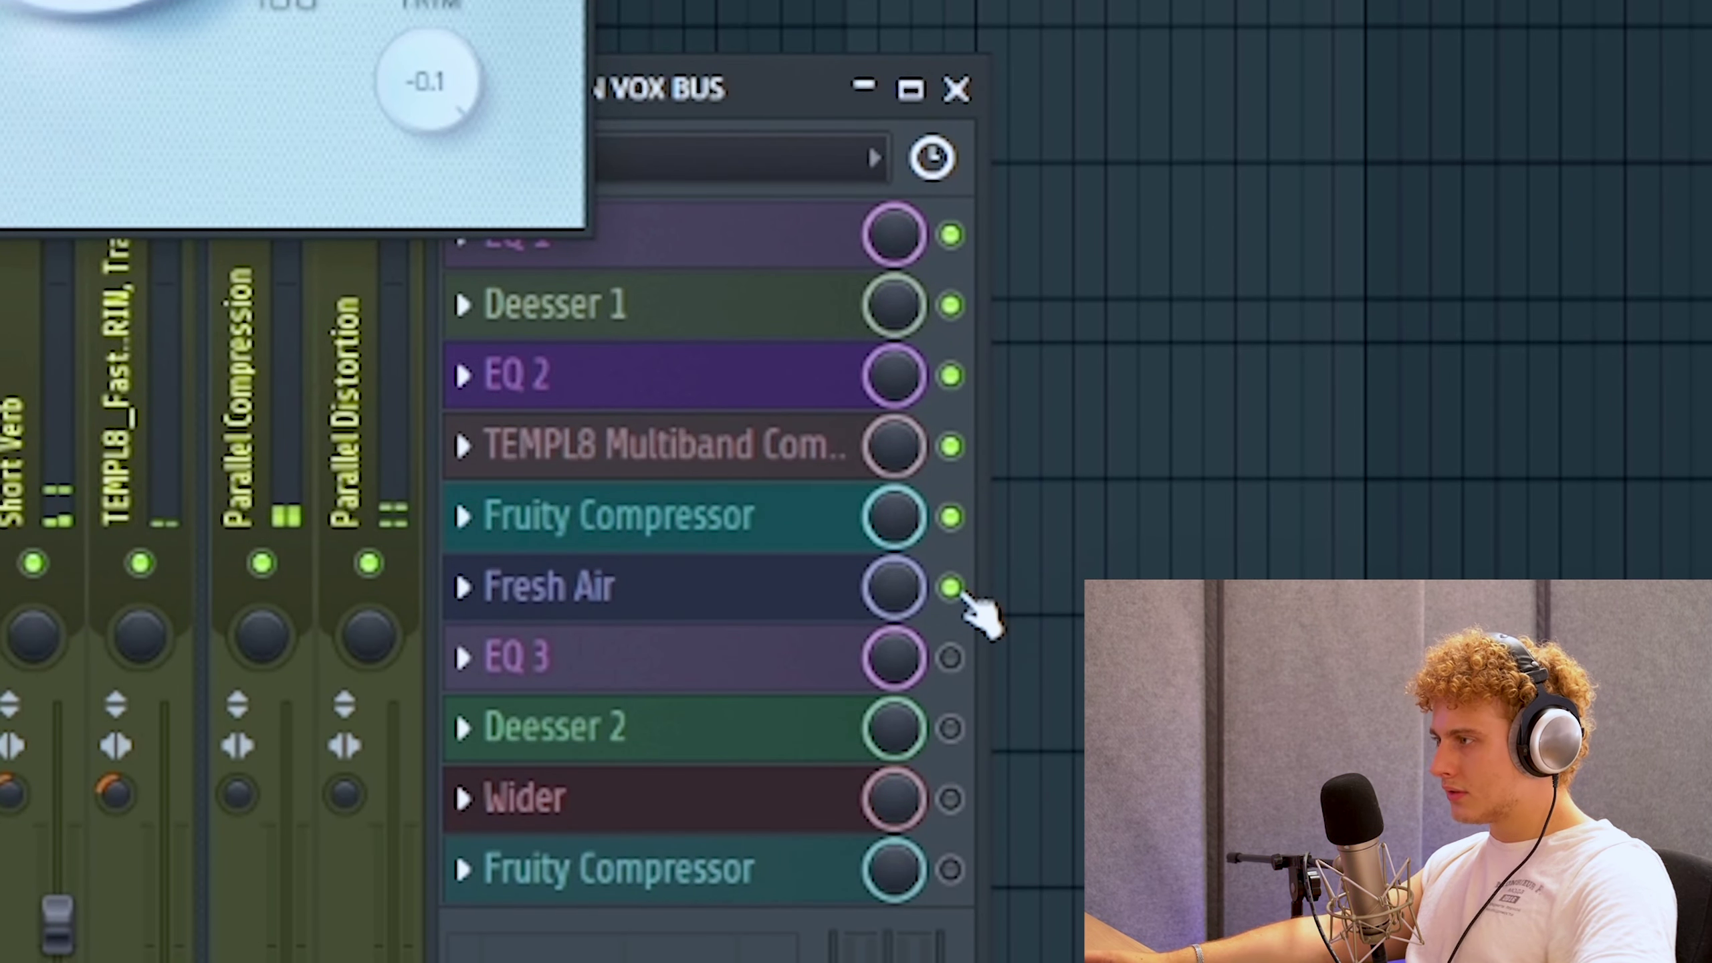
{"action": "left_click", "coordinate": [952, 592]}
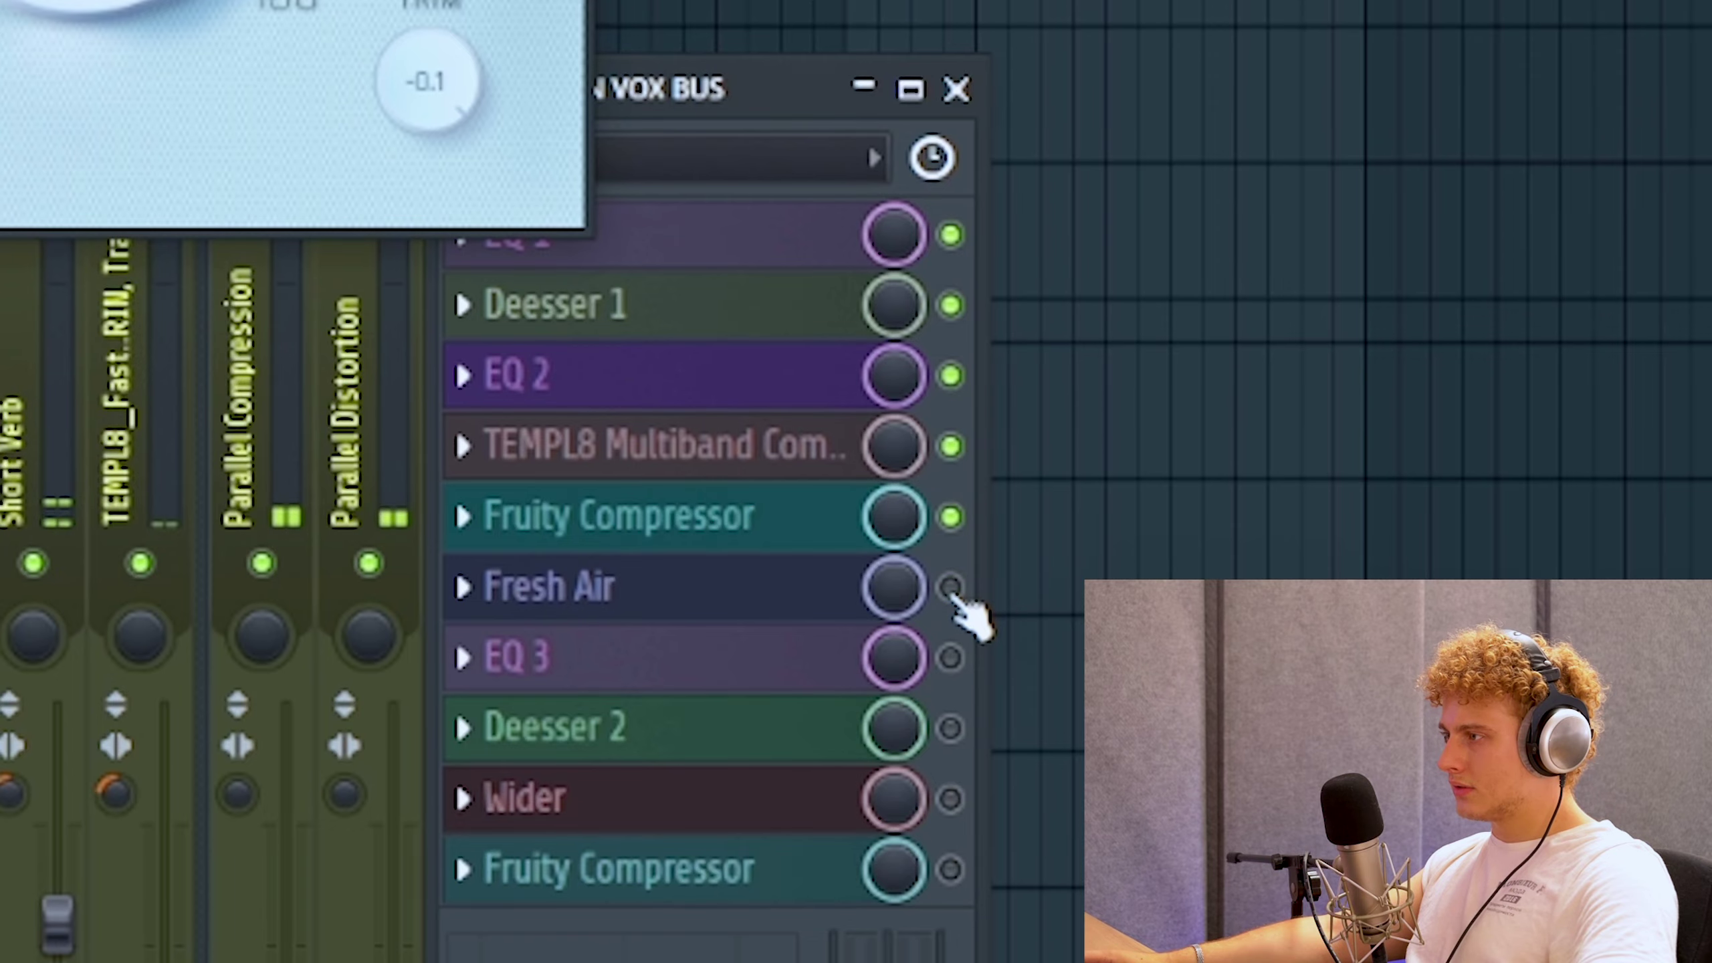
{"action": "left_click", "coordinate": [952, 592]}
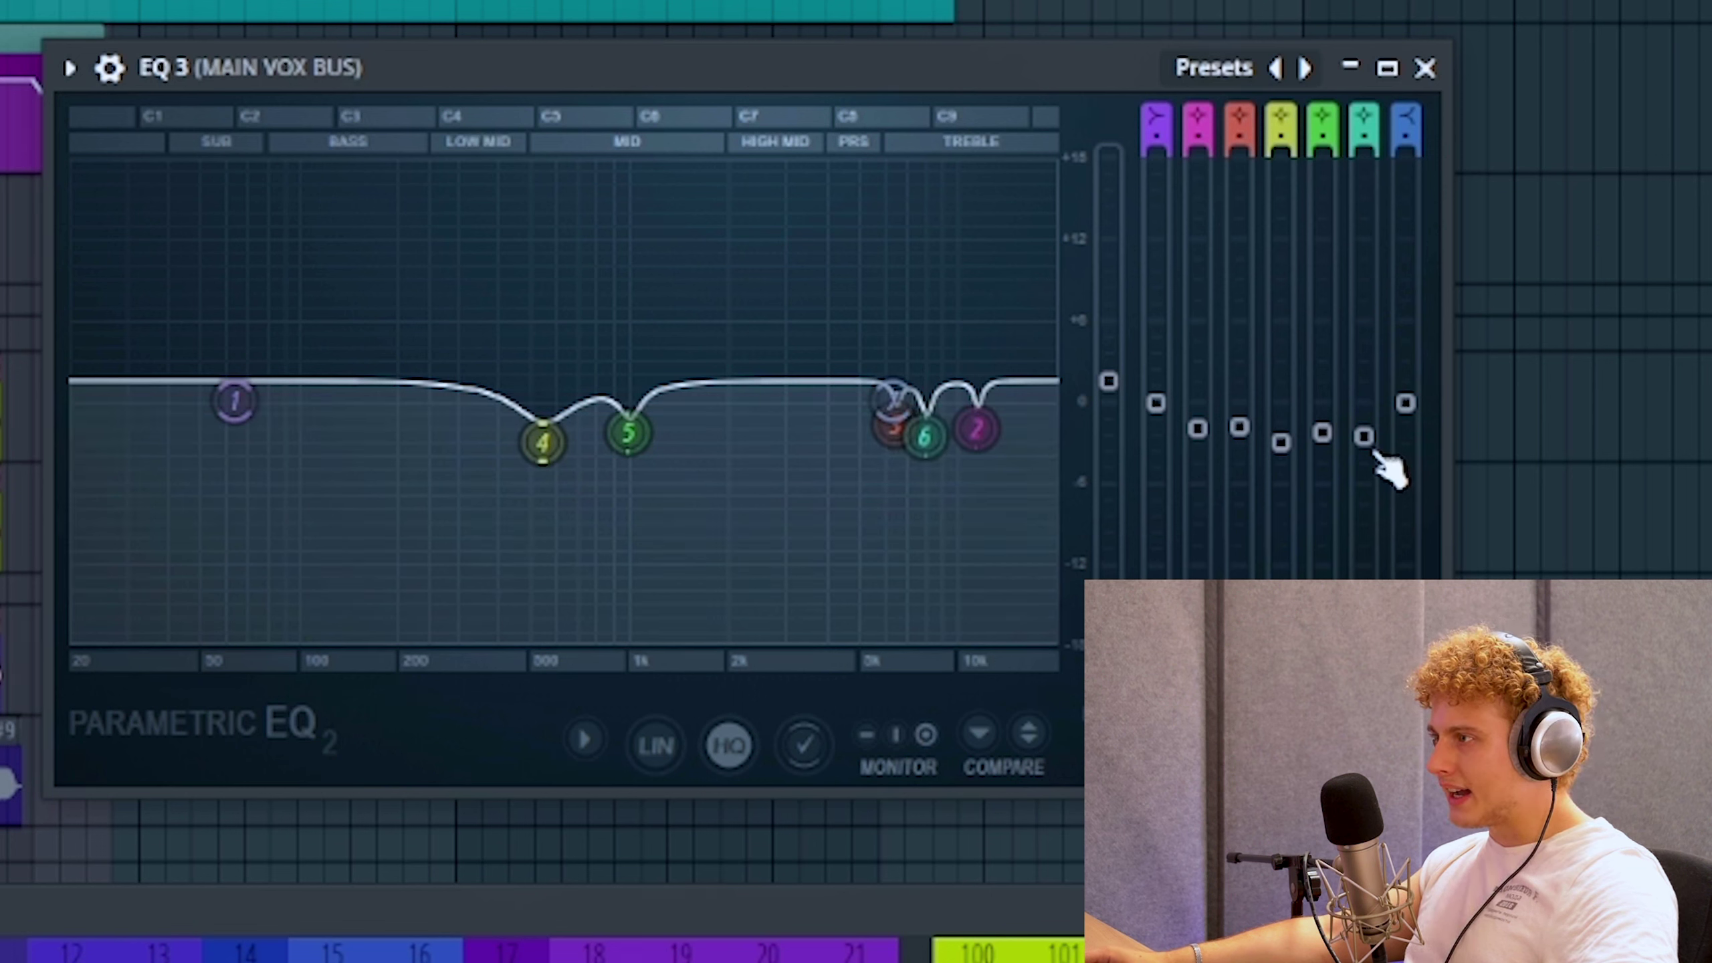
Step: Lower band 6 of EQ 3 slightly, boost band 2 strongly to expose its harsh frequency, and pull it down into a cut
{"action": "mouse_move", "coordinate": [1364, 436]}
{"action": "left_mouse_down"}
{"action": "mouse_move", "coordinate": [1364, 189]}
{"action": "mouse_move", "coordinate": [1363, 442]}
{"action": "left_mouse_up"}
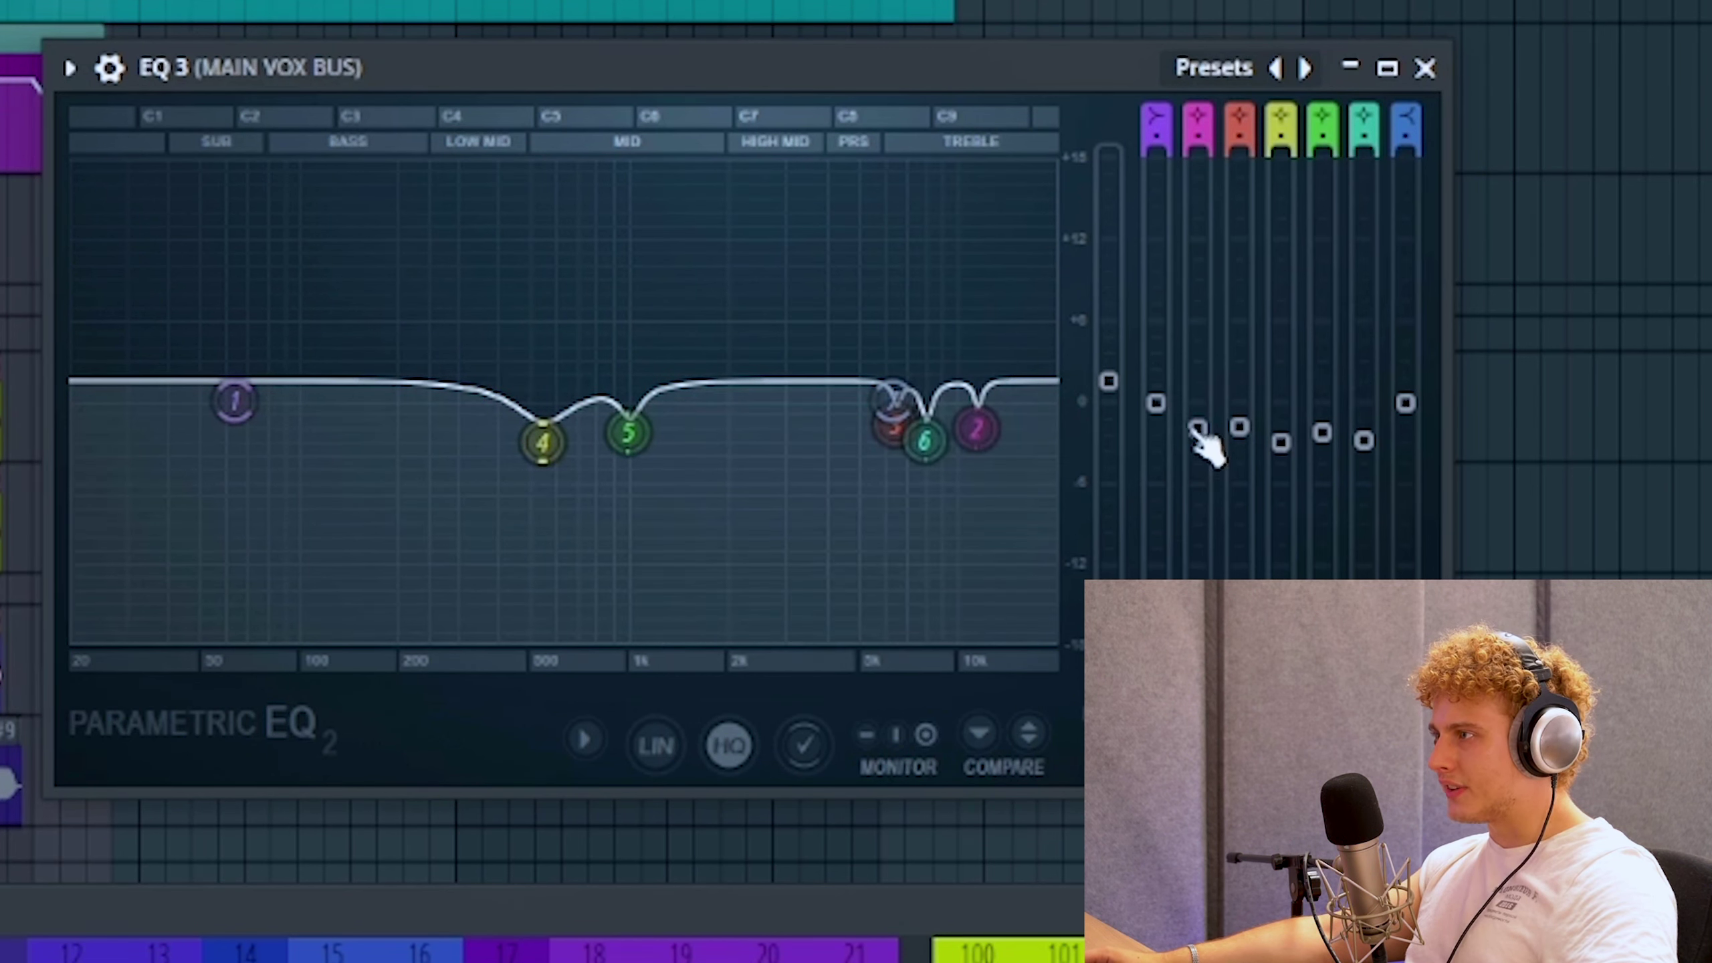
{"action": "left_click_drag", "start_coordinate": [1198, 430], "coordinate": [1198, 199]}
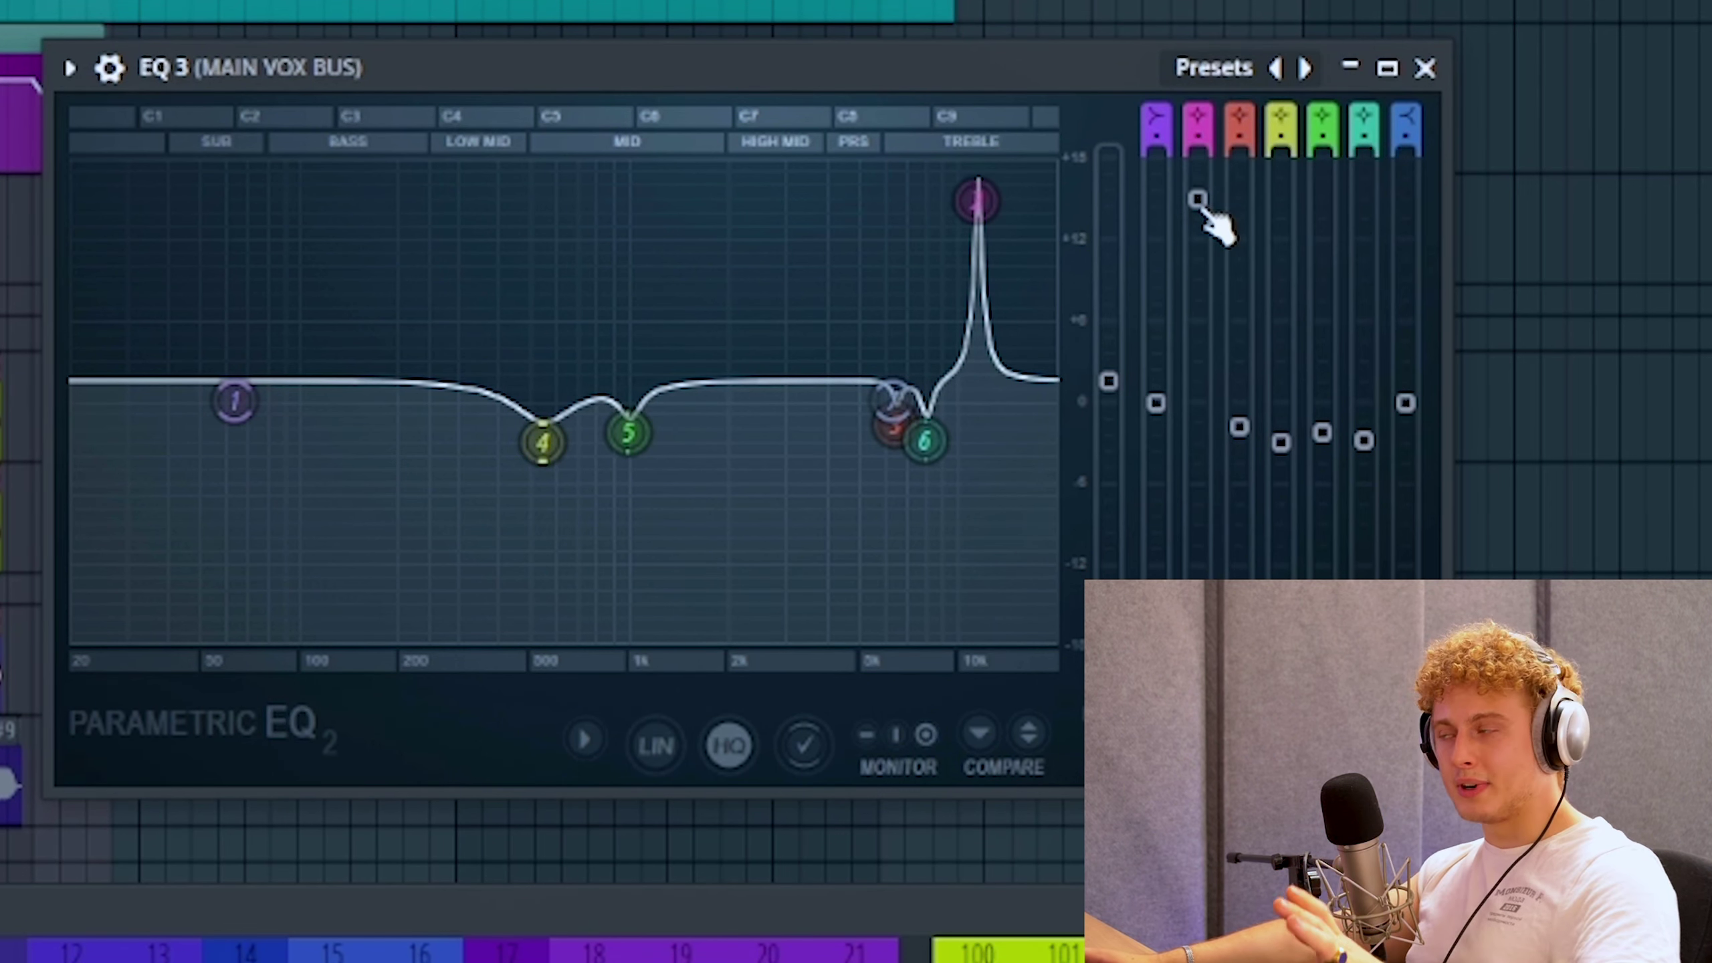
{"action": "left_click_drag", "start_coordinate": [1198, 201], "coordinate": [1197, 452]}
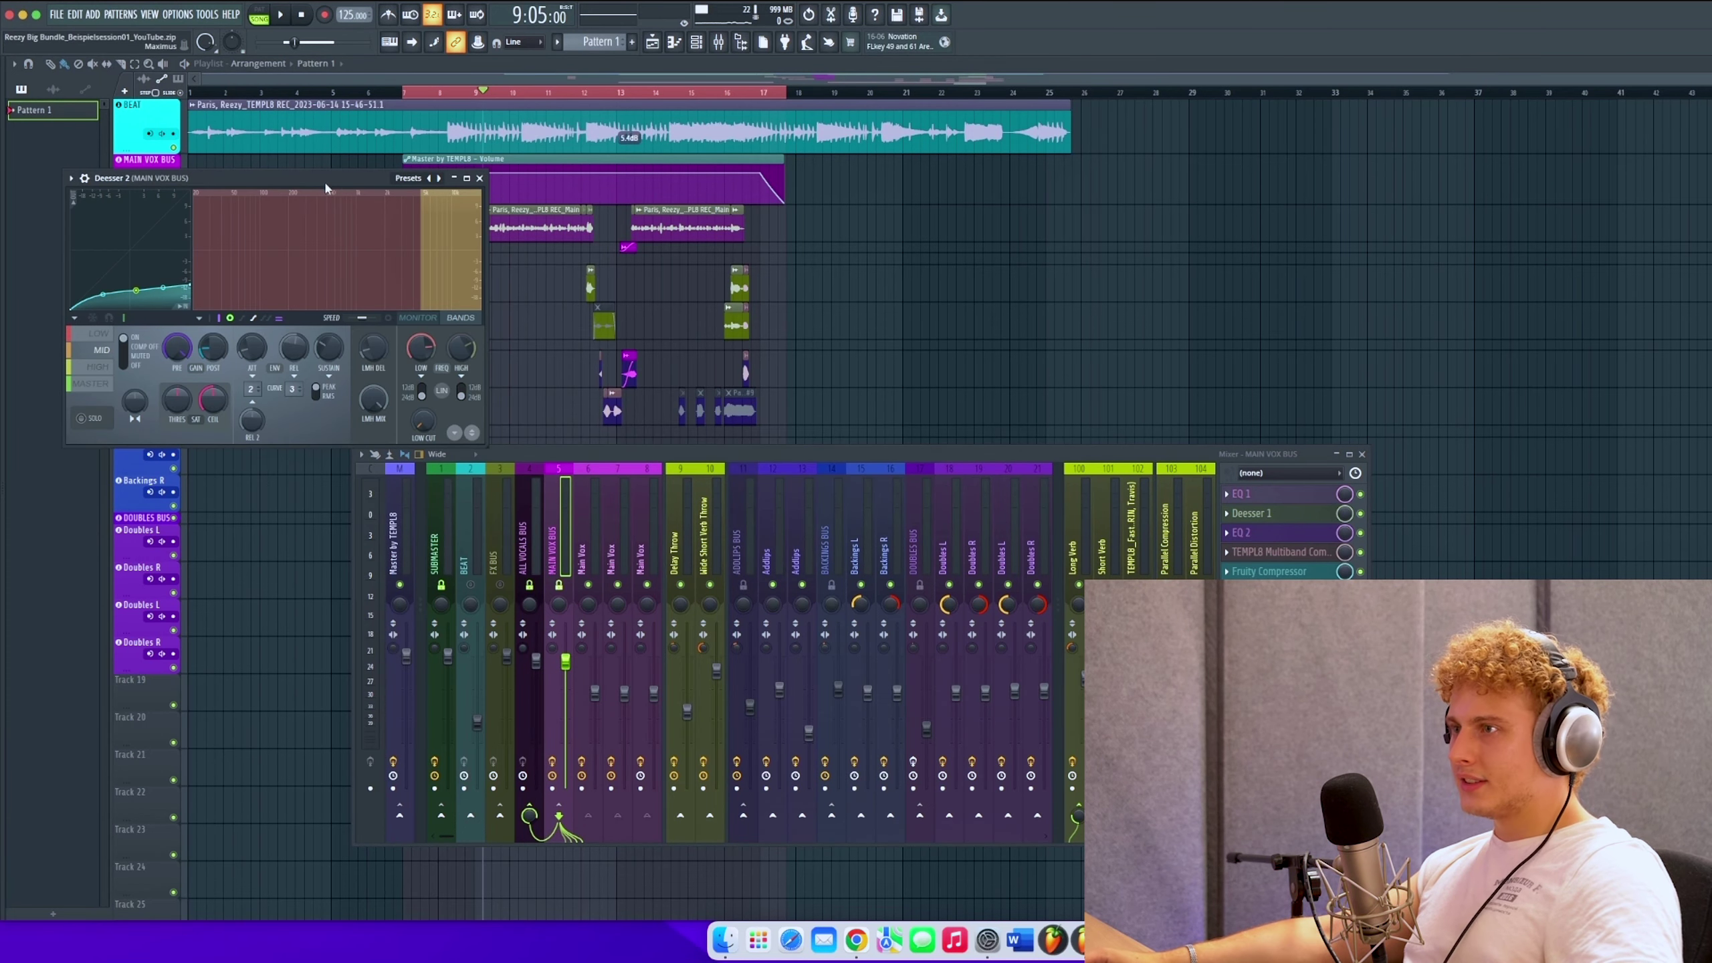
Step: Move the Deesser 2 window aside, compare the vocal with Deesser 2 on and off during playback, and leave it enabled
{"action": "left_click_drag", "start_coordinate": [326, 185], "coordinate": [1006, 177]}
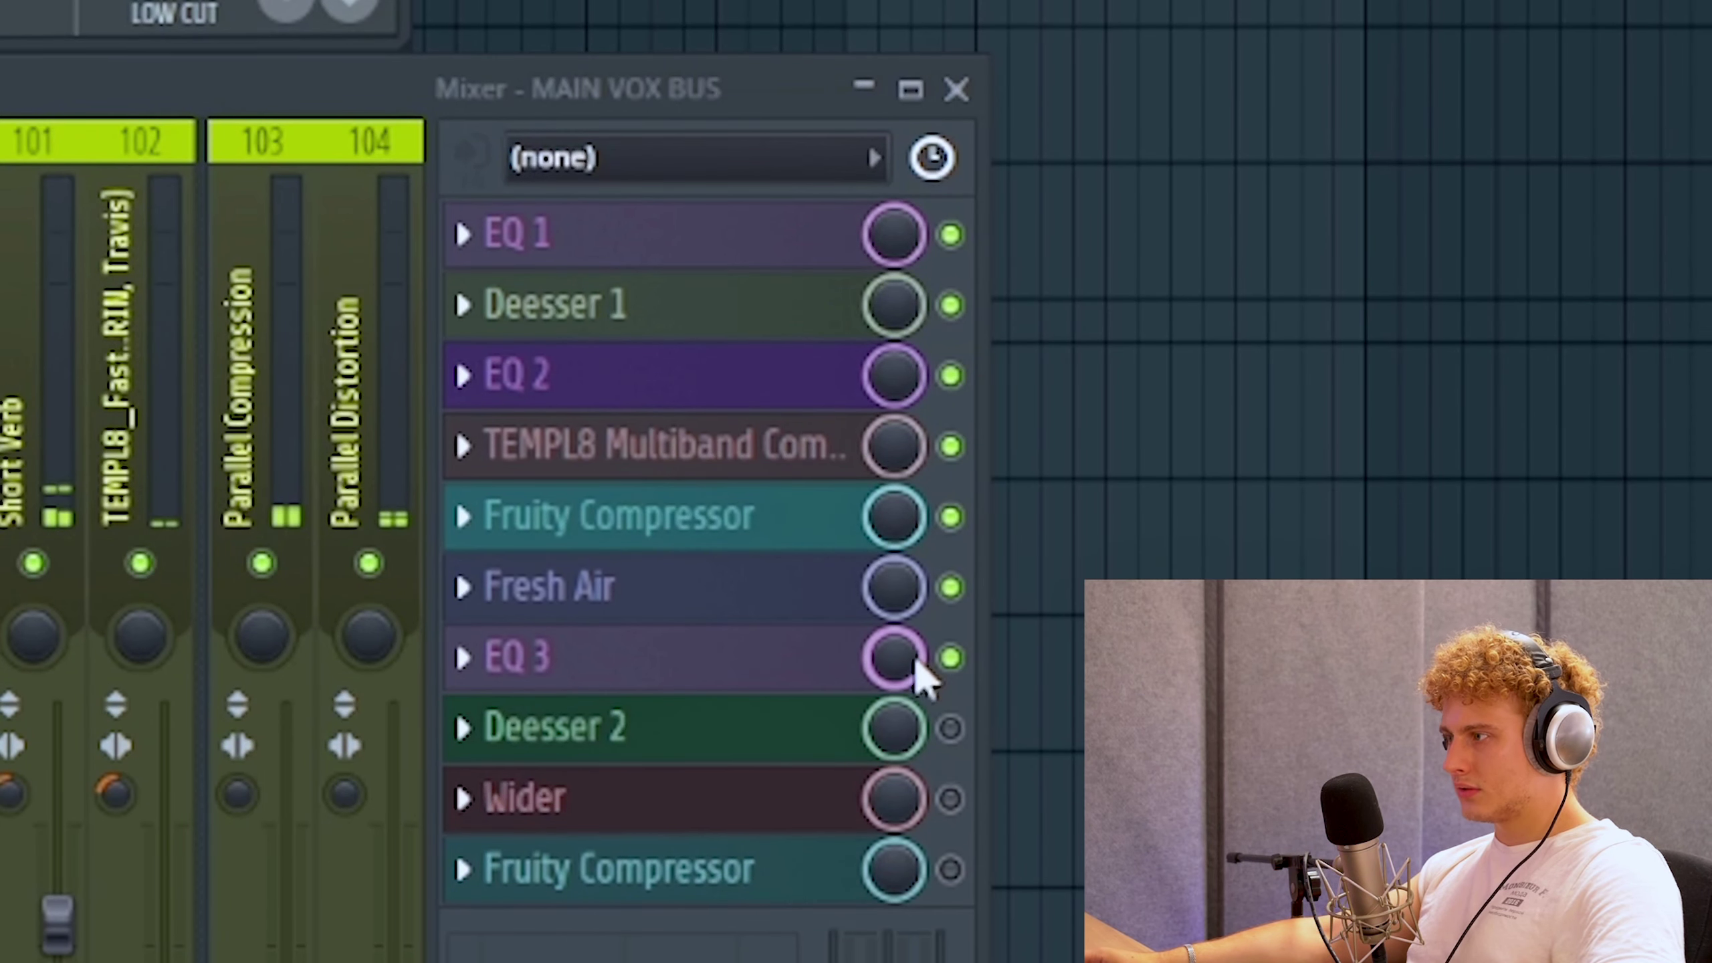
{"action": "left_click", "coordinate": [951, 729]}
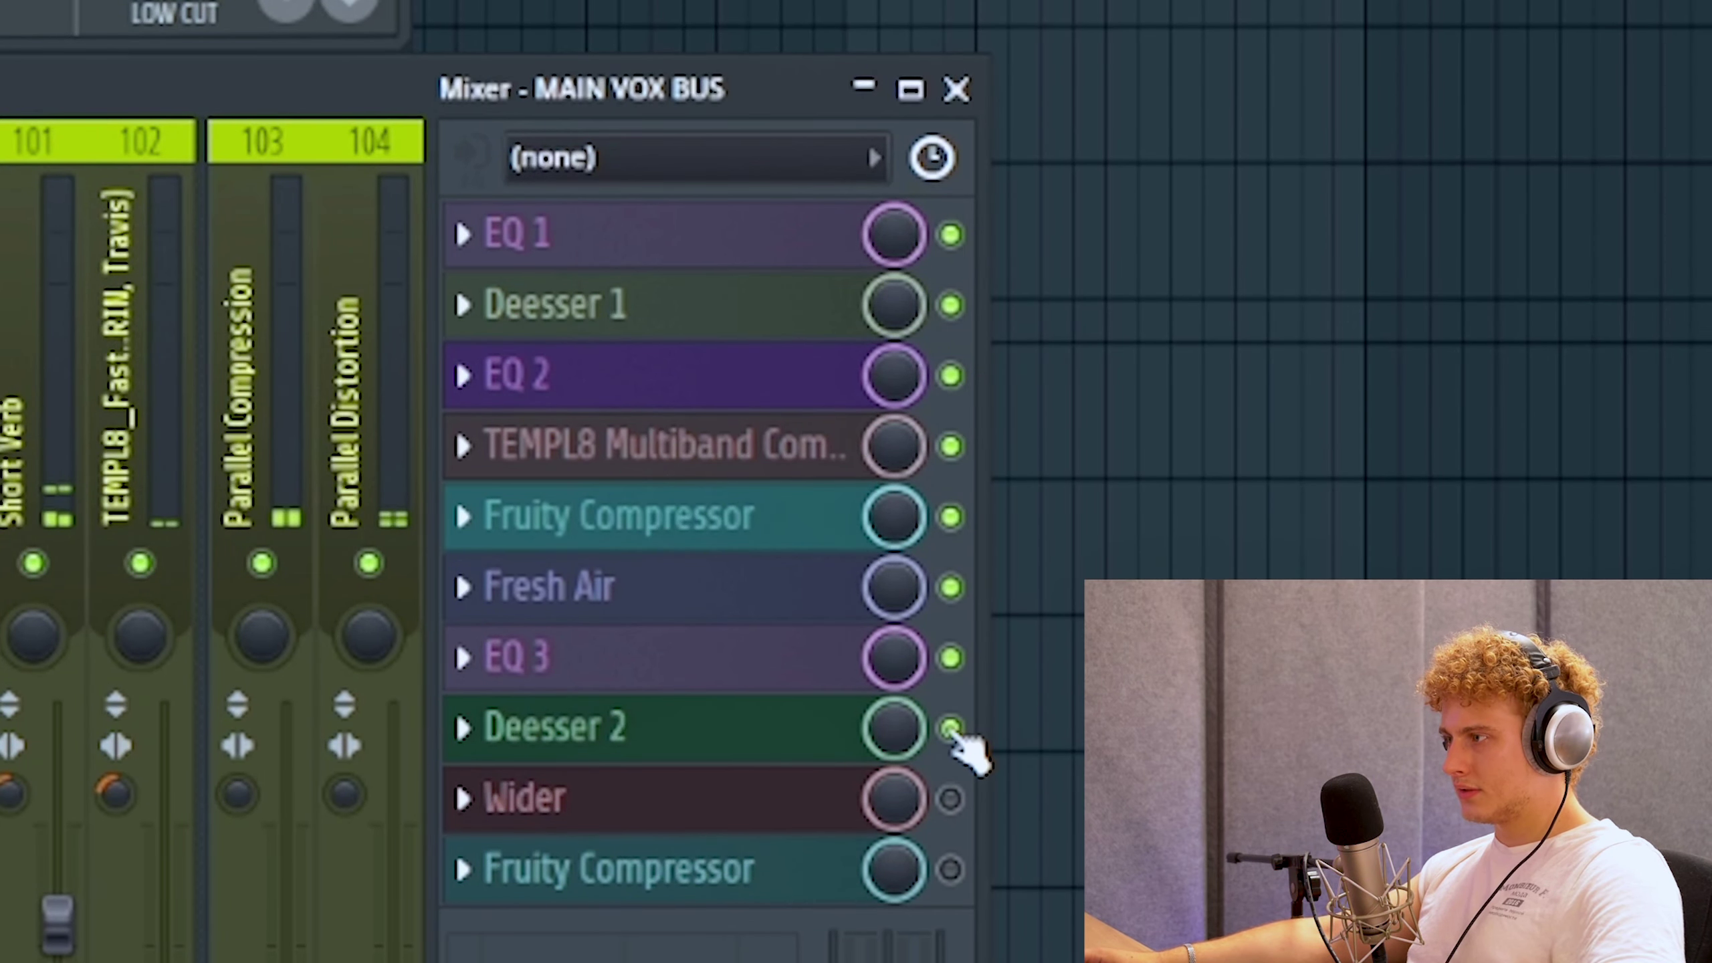
{"action": "left_click", "coordinate": [951, 728]}
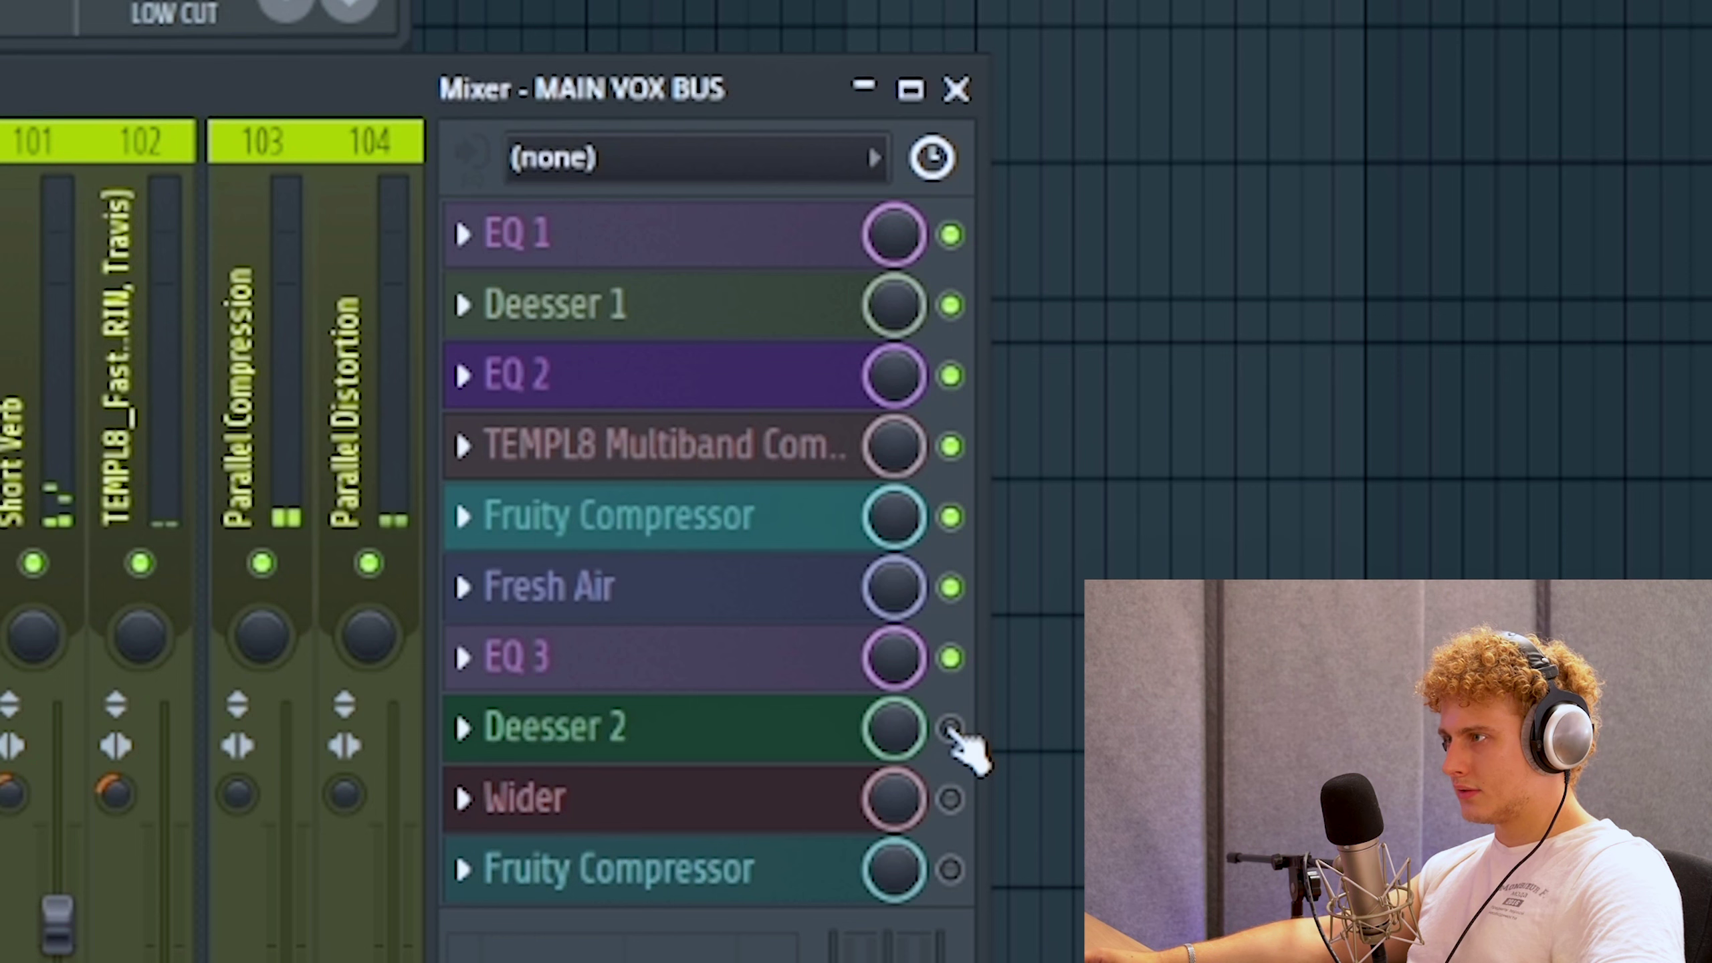
{"action": "left_click", "coordinate": [950, 728]}
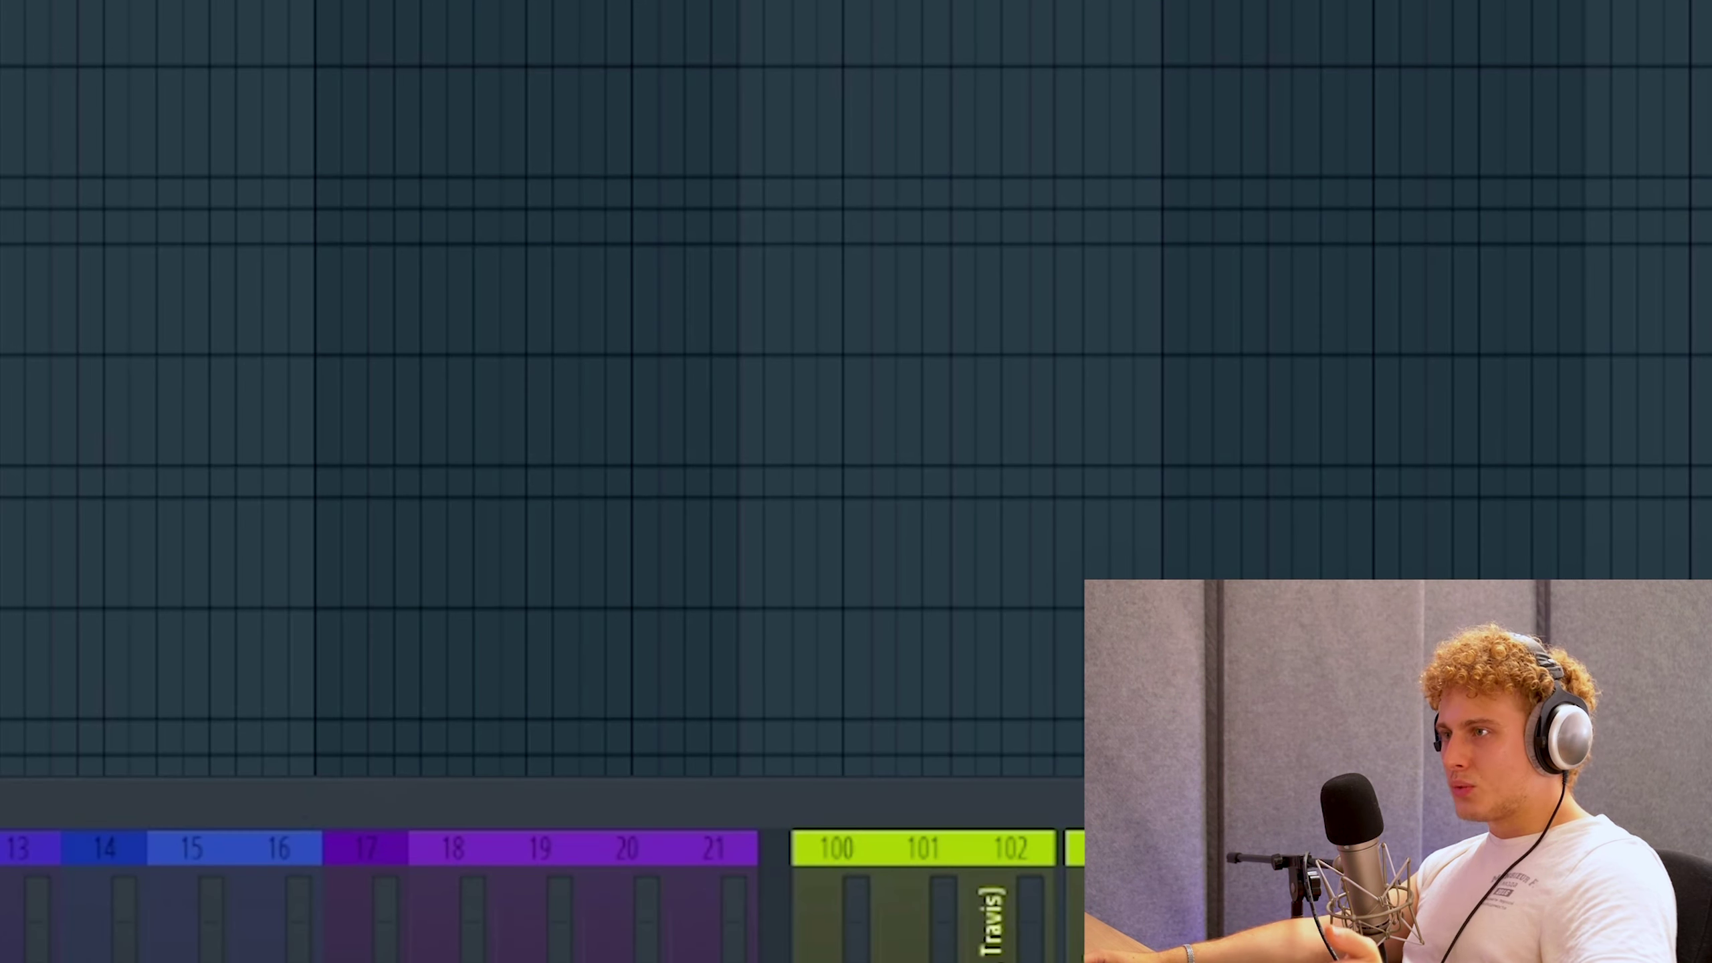
Step: Open the Wider effect on the MAIN VOX BUS and examine its routing map, surface control and preset list
{"action": "left_click", "coordinate": [283, 148]}
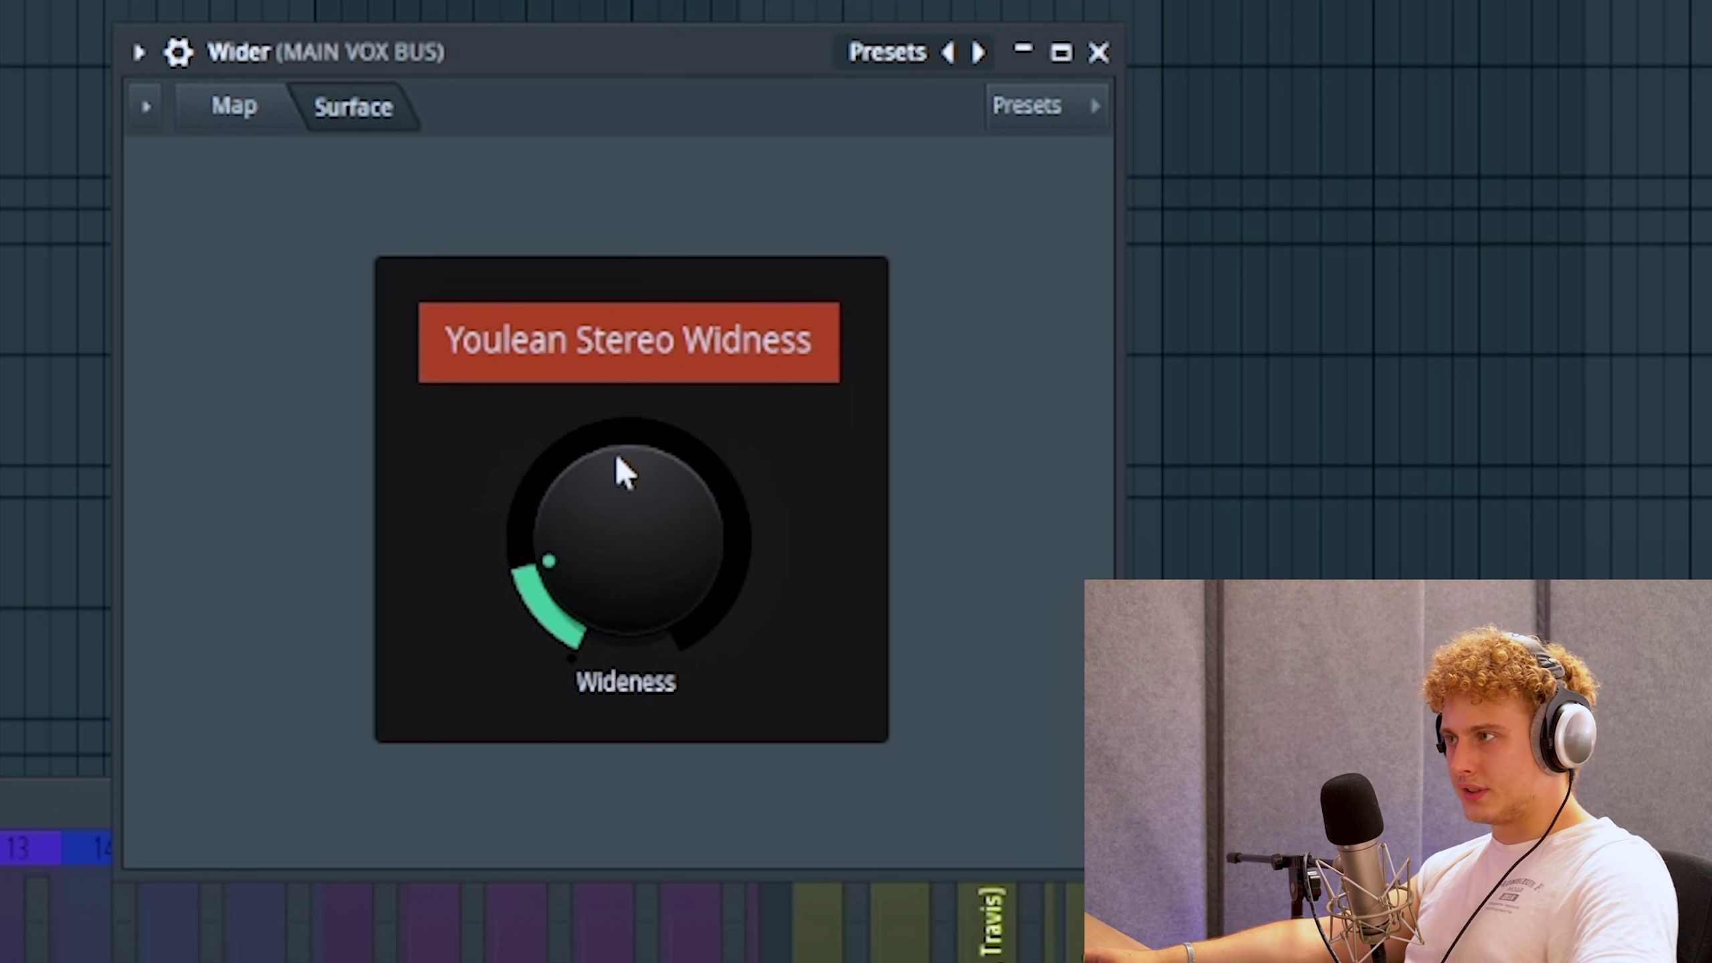
{"action": "left_click", "coordinate": [260, 133]}
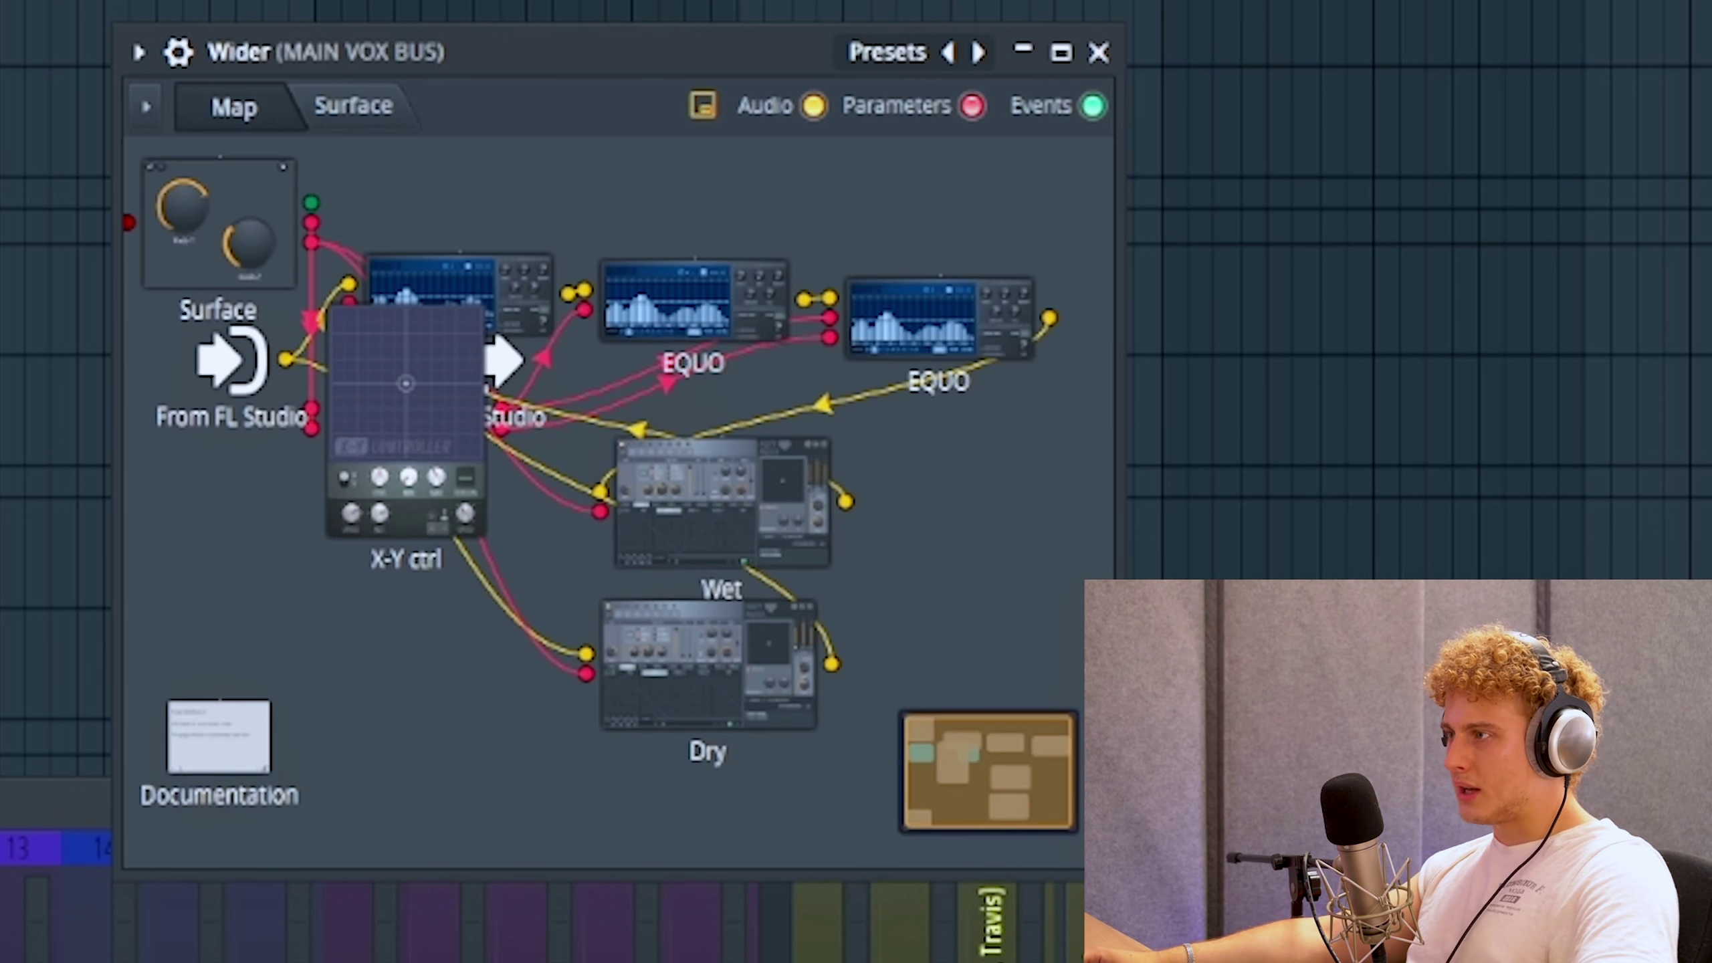
{"action": "left_click", "coordinate": [353, 106]}
{"action": "left_click", "coordinate": [924, 57]}
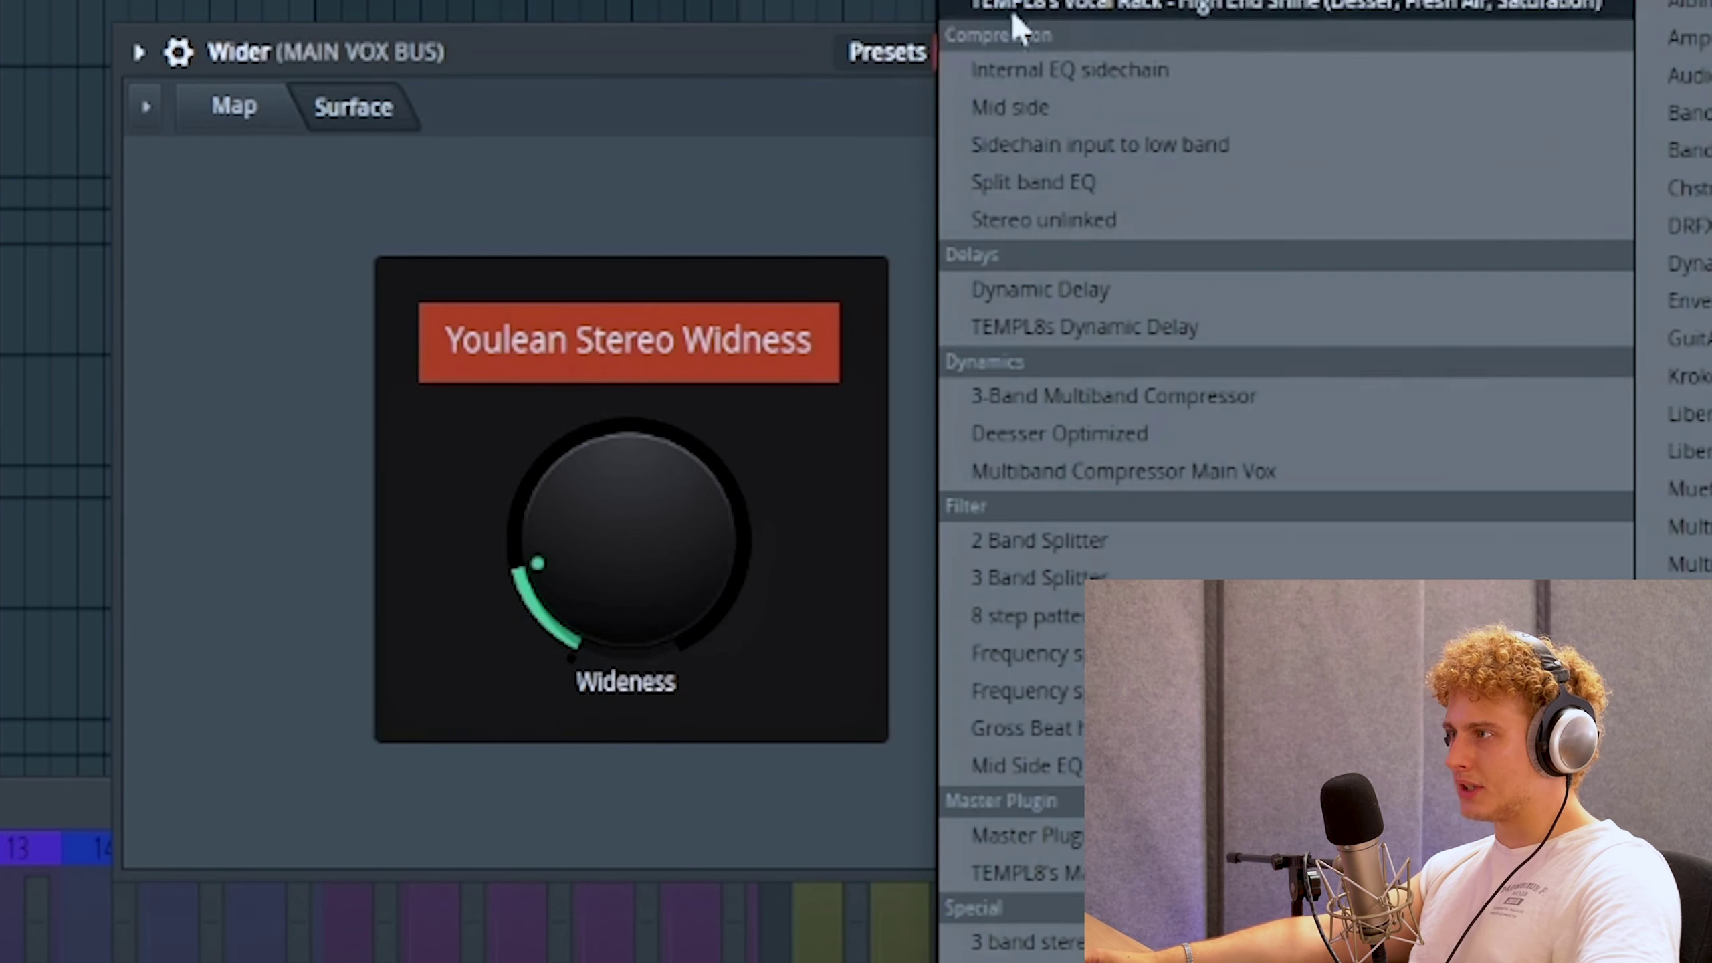
{"action": "left_click", "coordinate": [651, 165]}
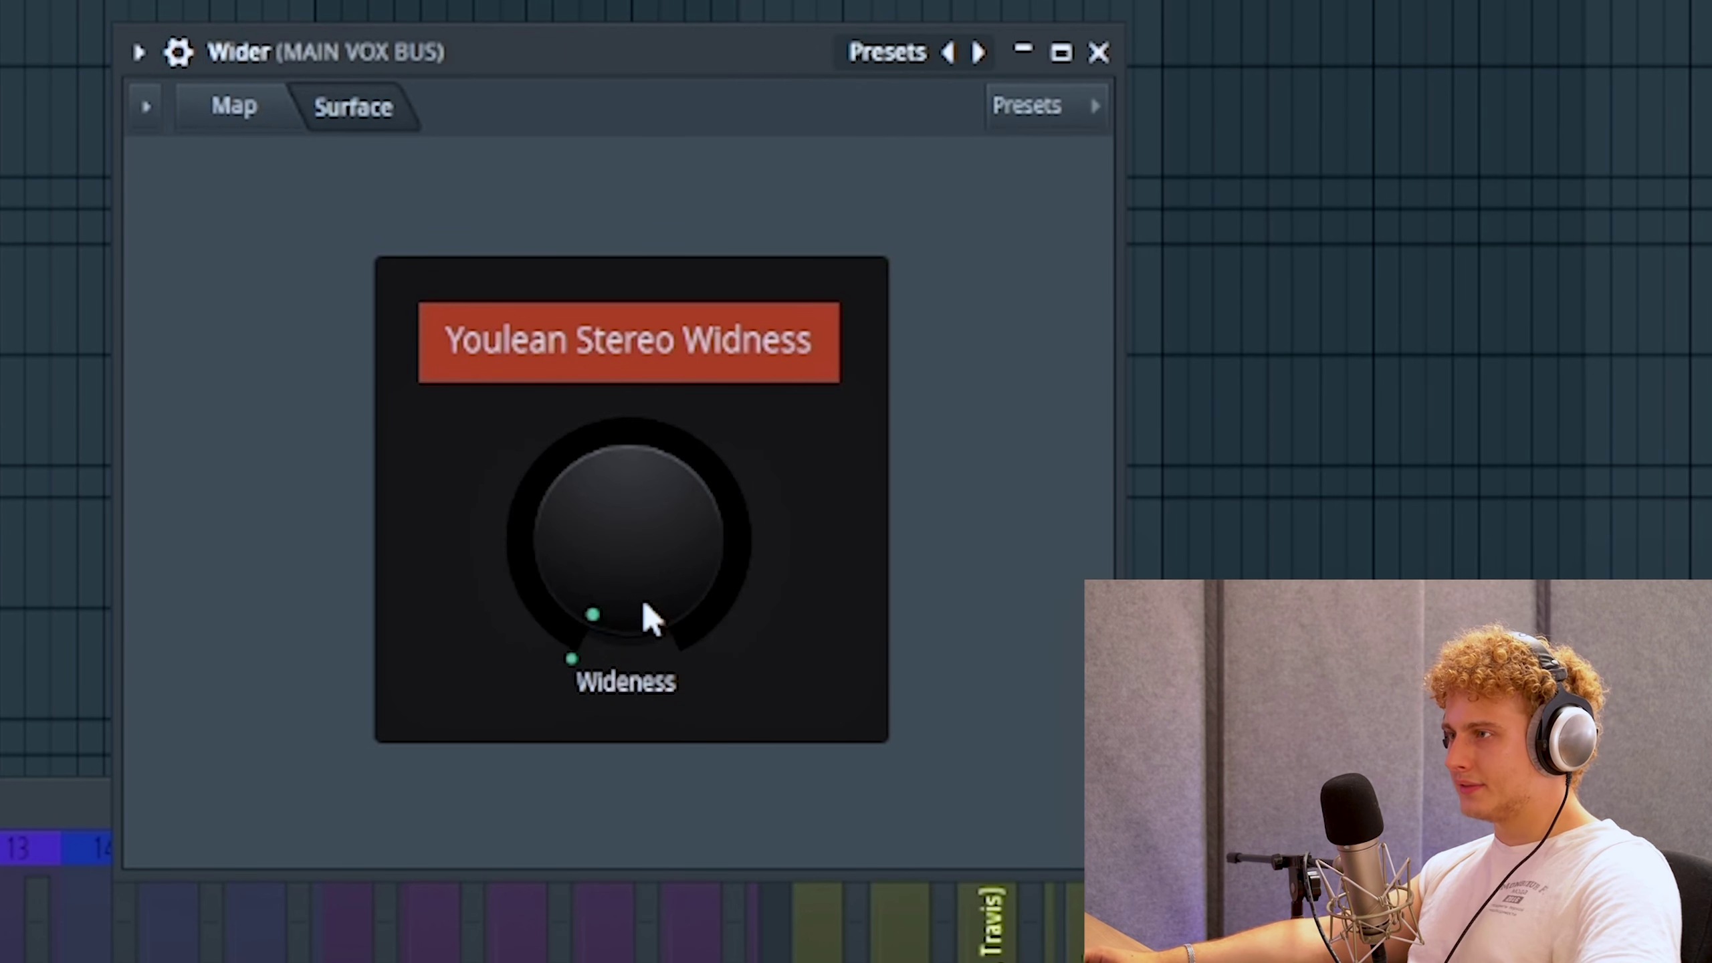
Step: Sweep the Wideness knob of the Wider effect up and bring it back down to a low amount
{"action": "scroll", "coordinate": [647, 618], "scroll_direction": "up", "scroll_amount": 10}
{"action": "left_click_drag", "start_coordinate": [651, 581], "coordinate": [650, 674]}
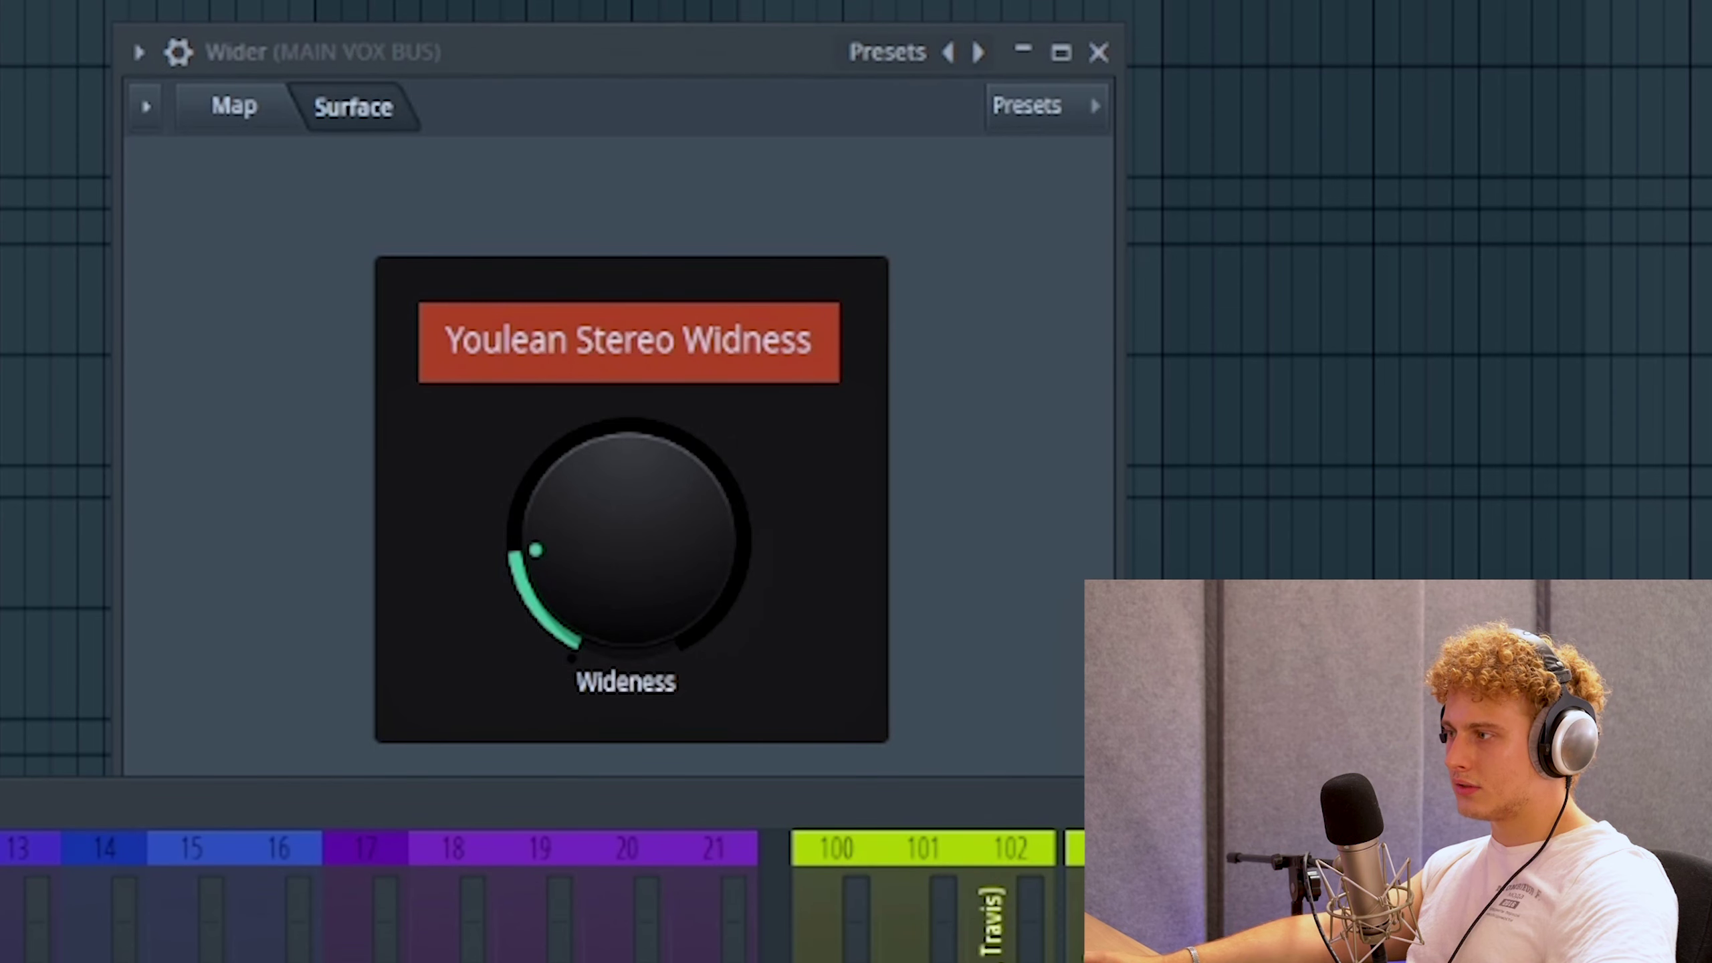
Step: Compare the vocal with the last Fruity Compressor on the MAIN VOX BUS on and off, and leave it enabled
{"action": "left_click", "coordinate": [957, 573]}
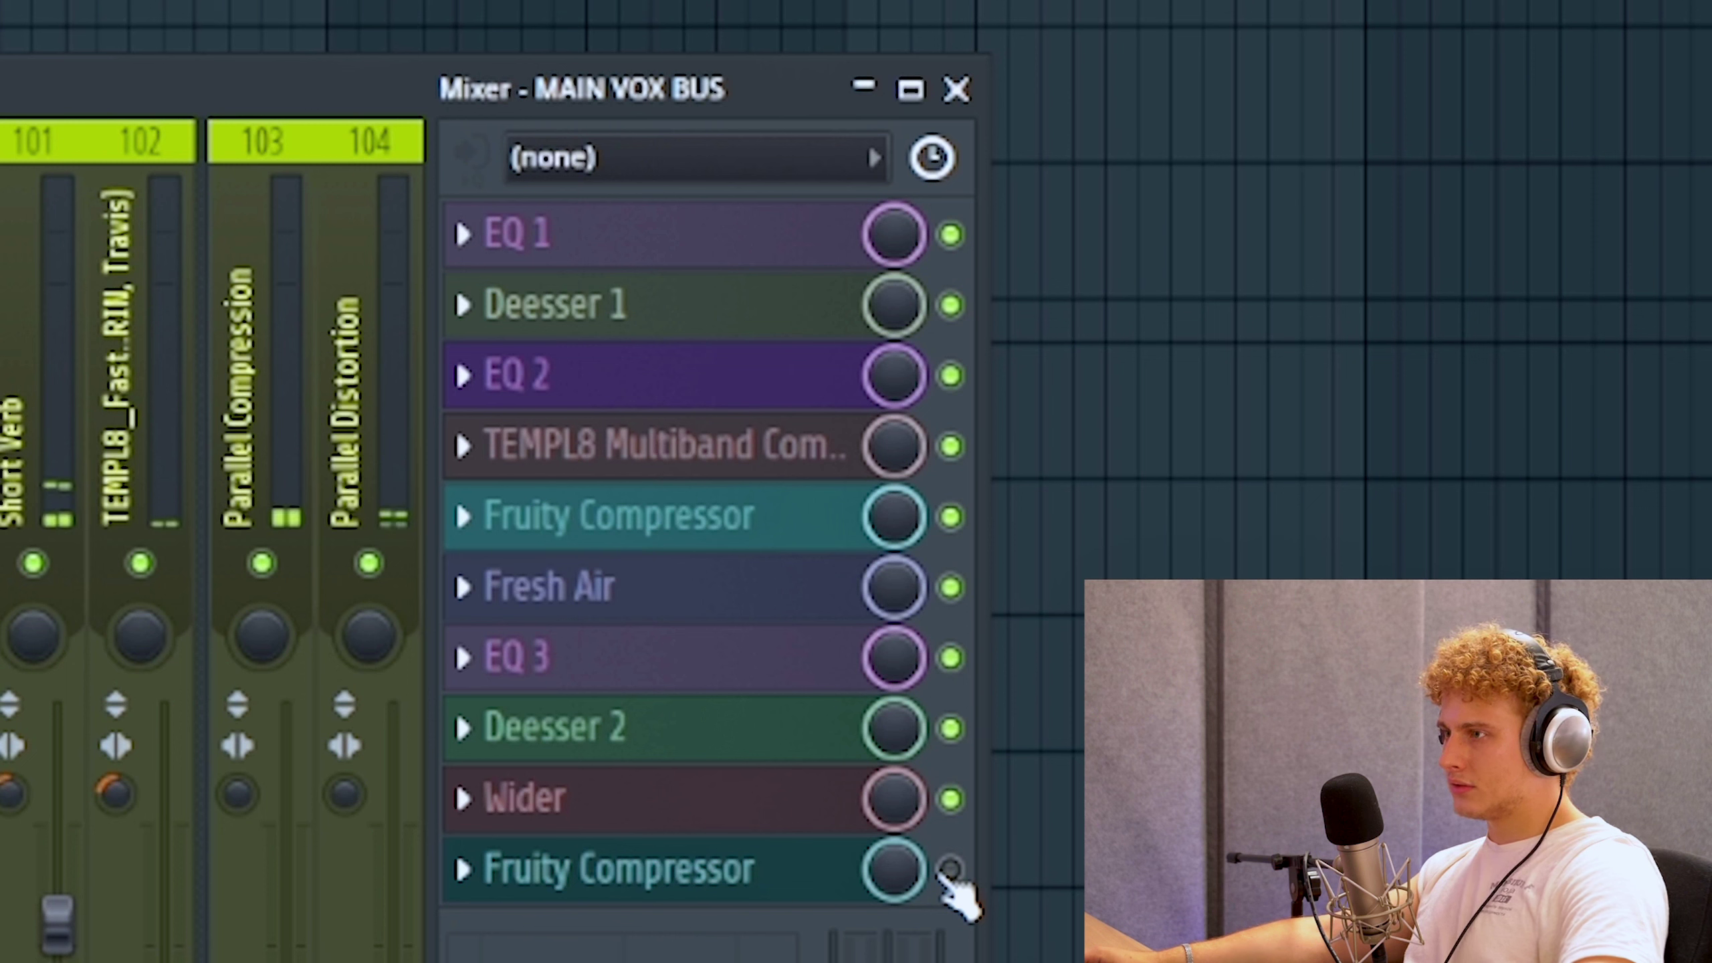
{"action": "left_click", "coordinate": [951, 872]}
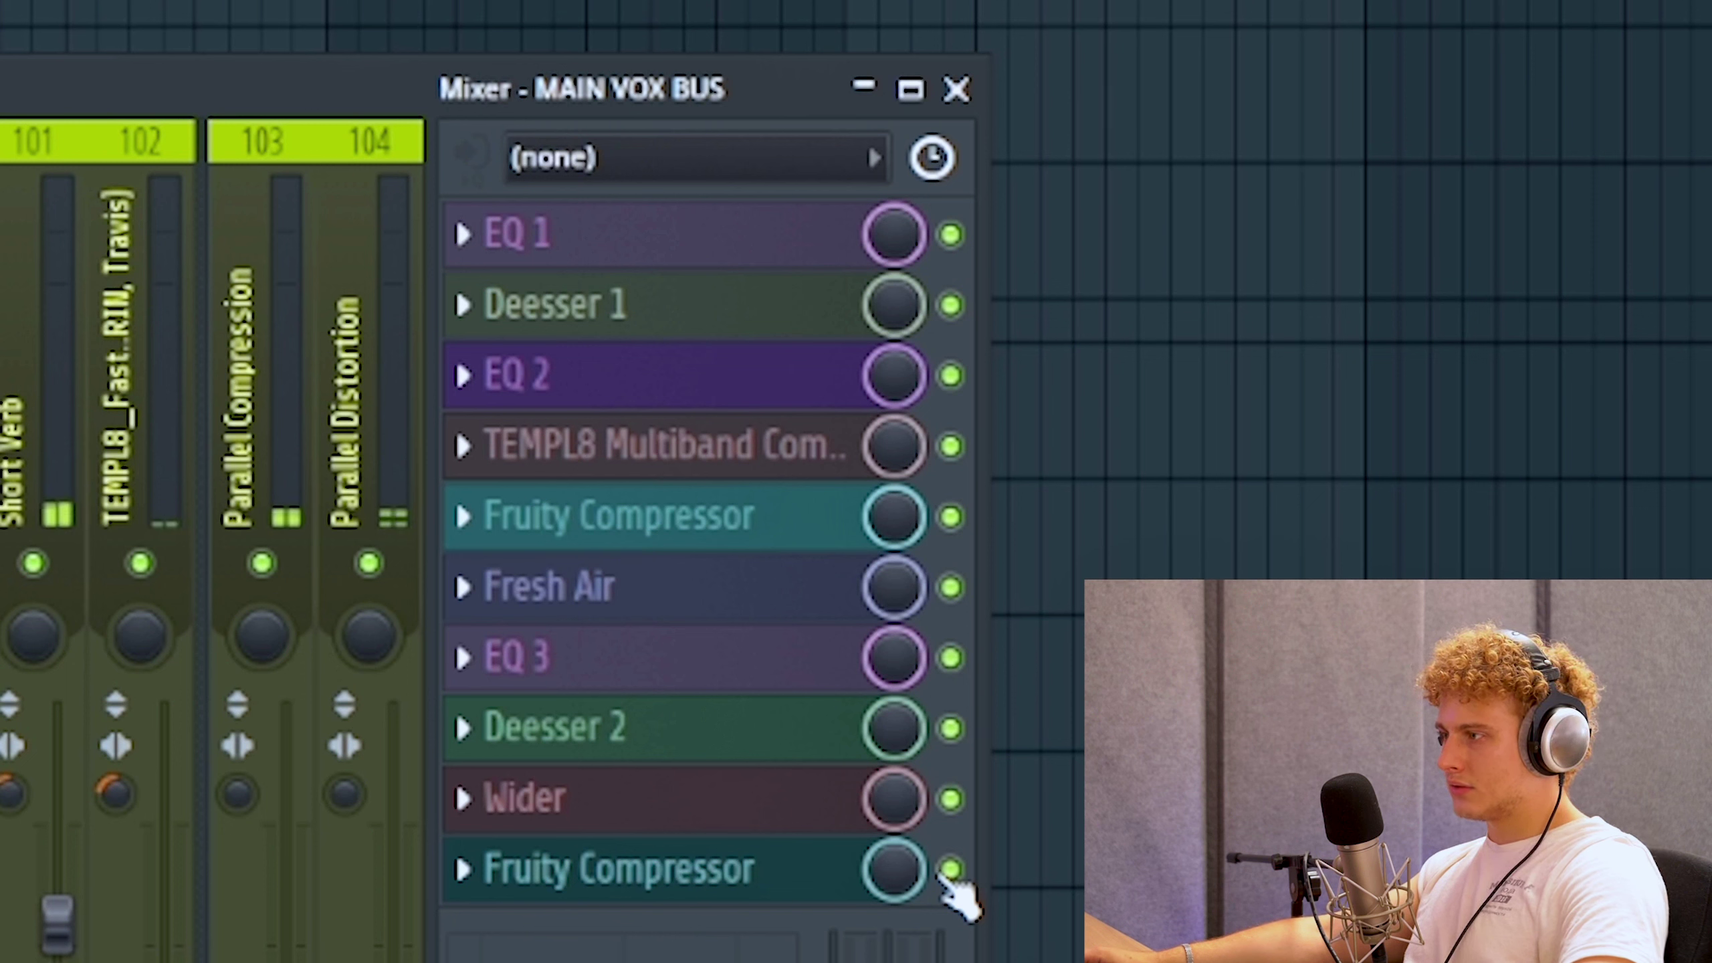
{"action": "left_click", "coordinate": [951, 871]}
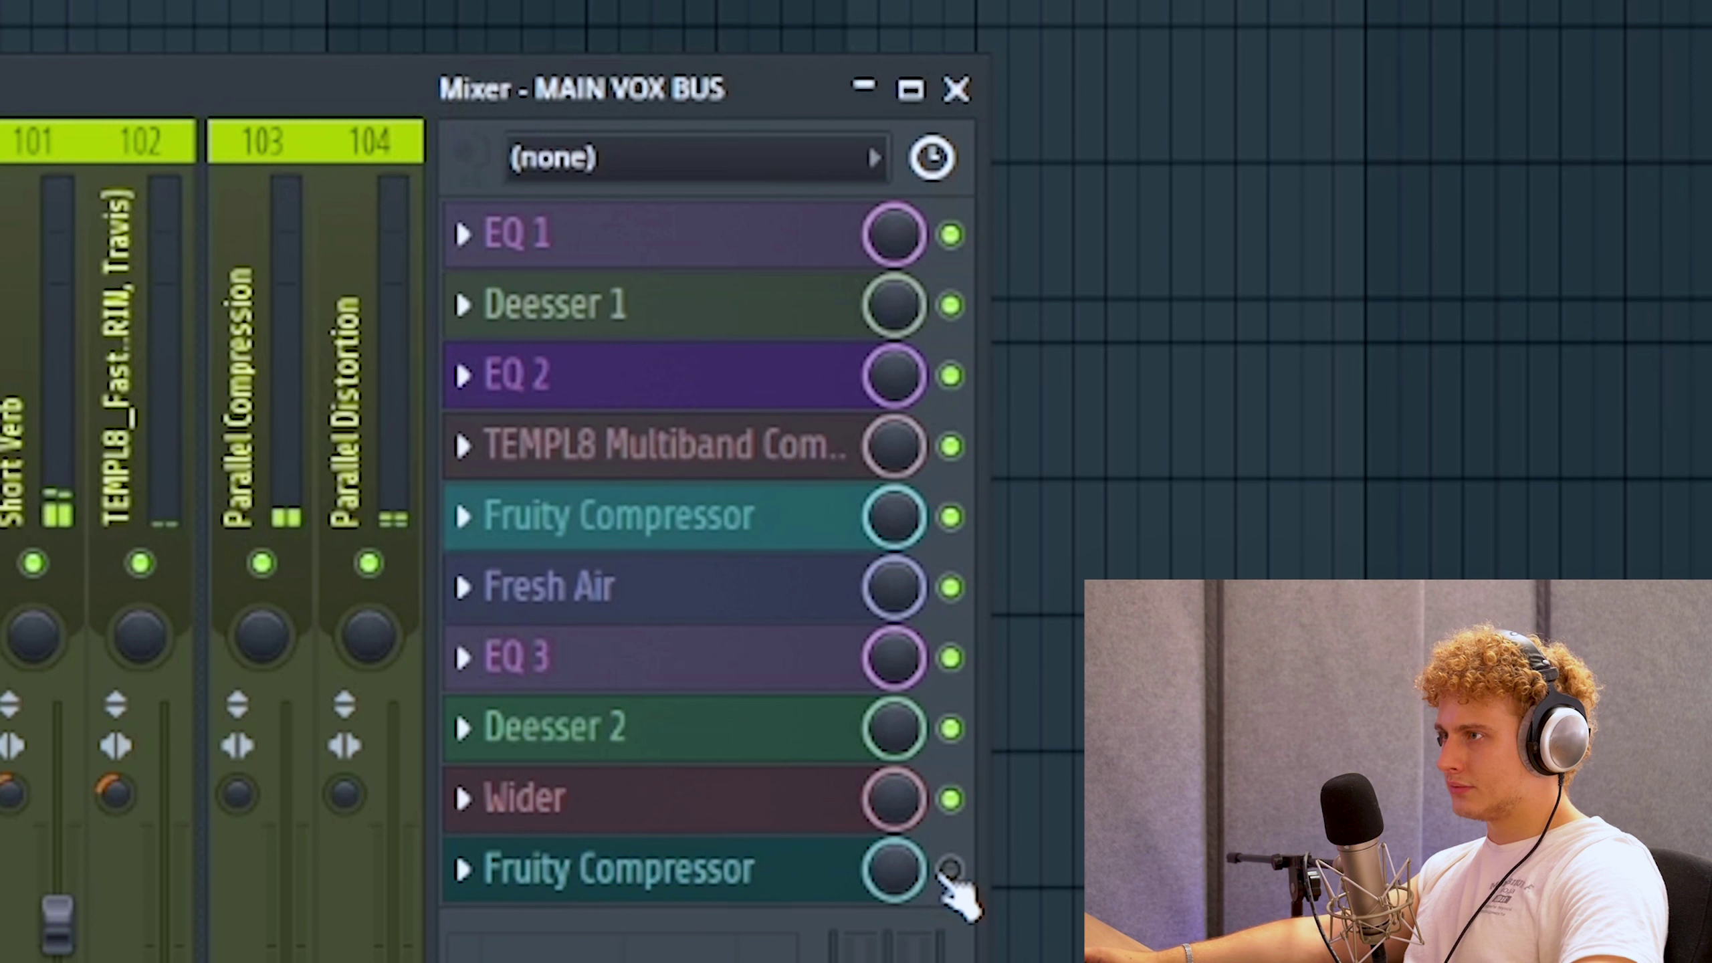
{"action": "left_click", "coordinate": [950, 871]}
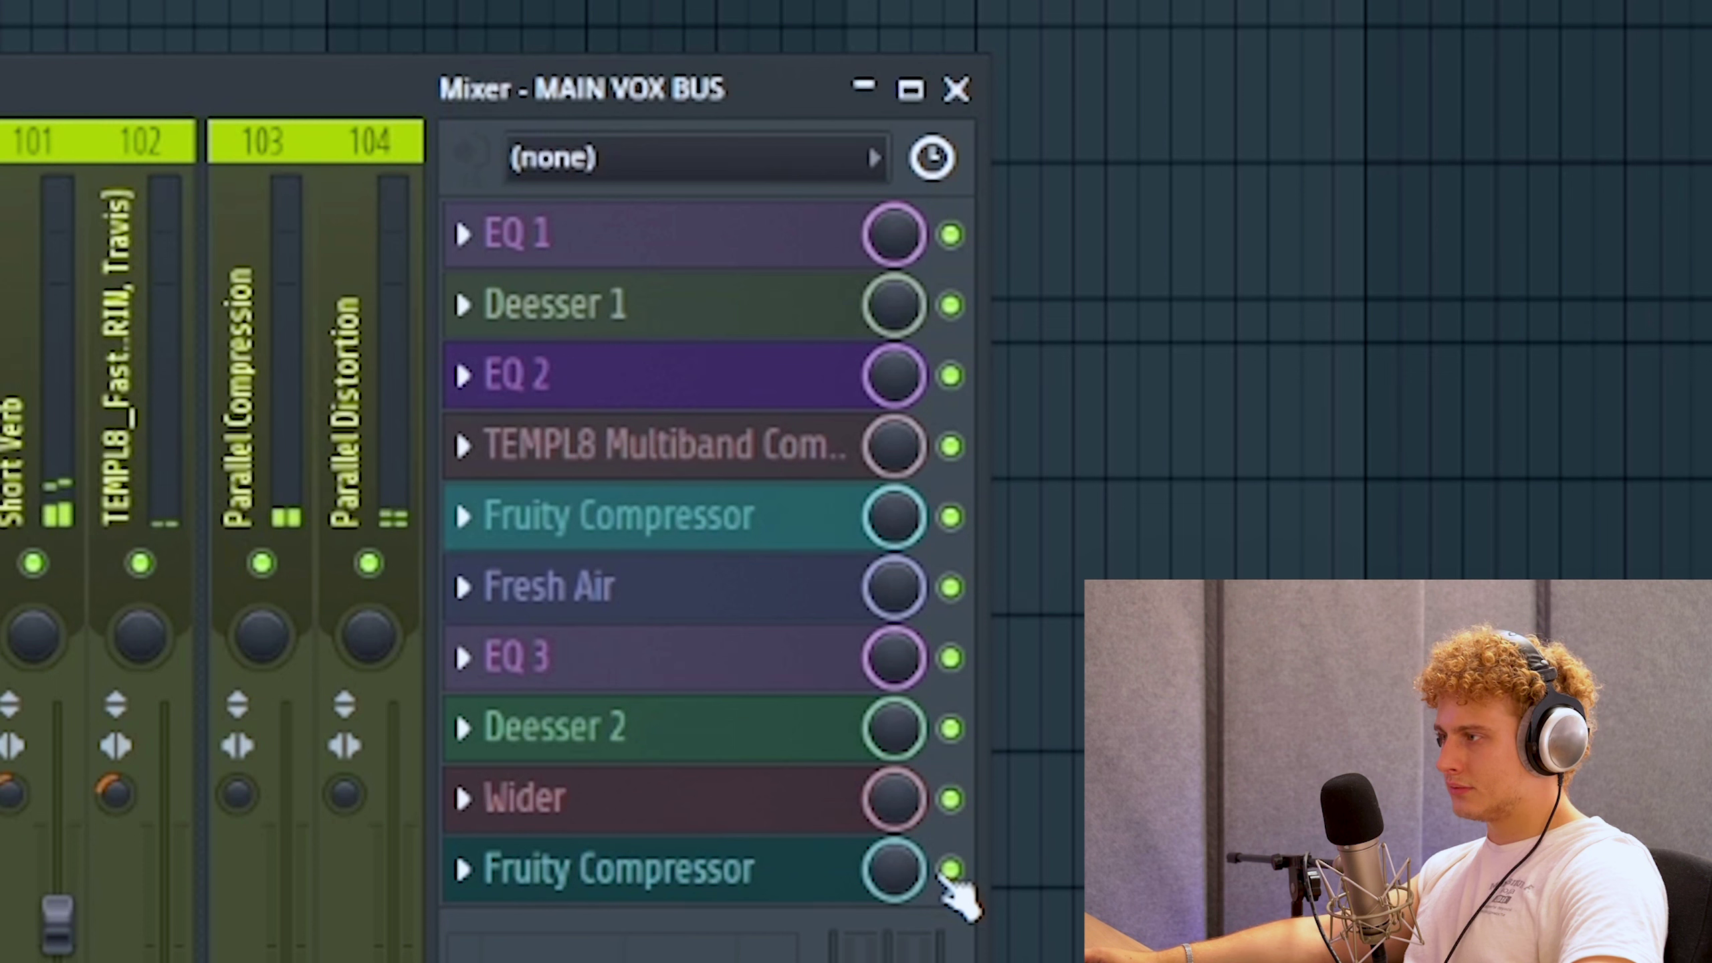
{"action": "left_click", "coordinate": [951, 871]}
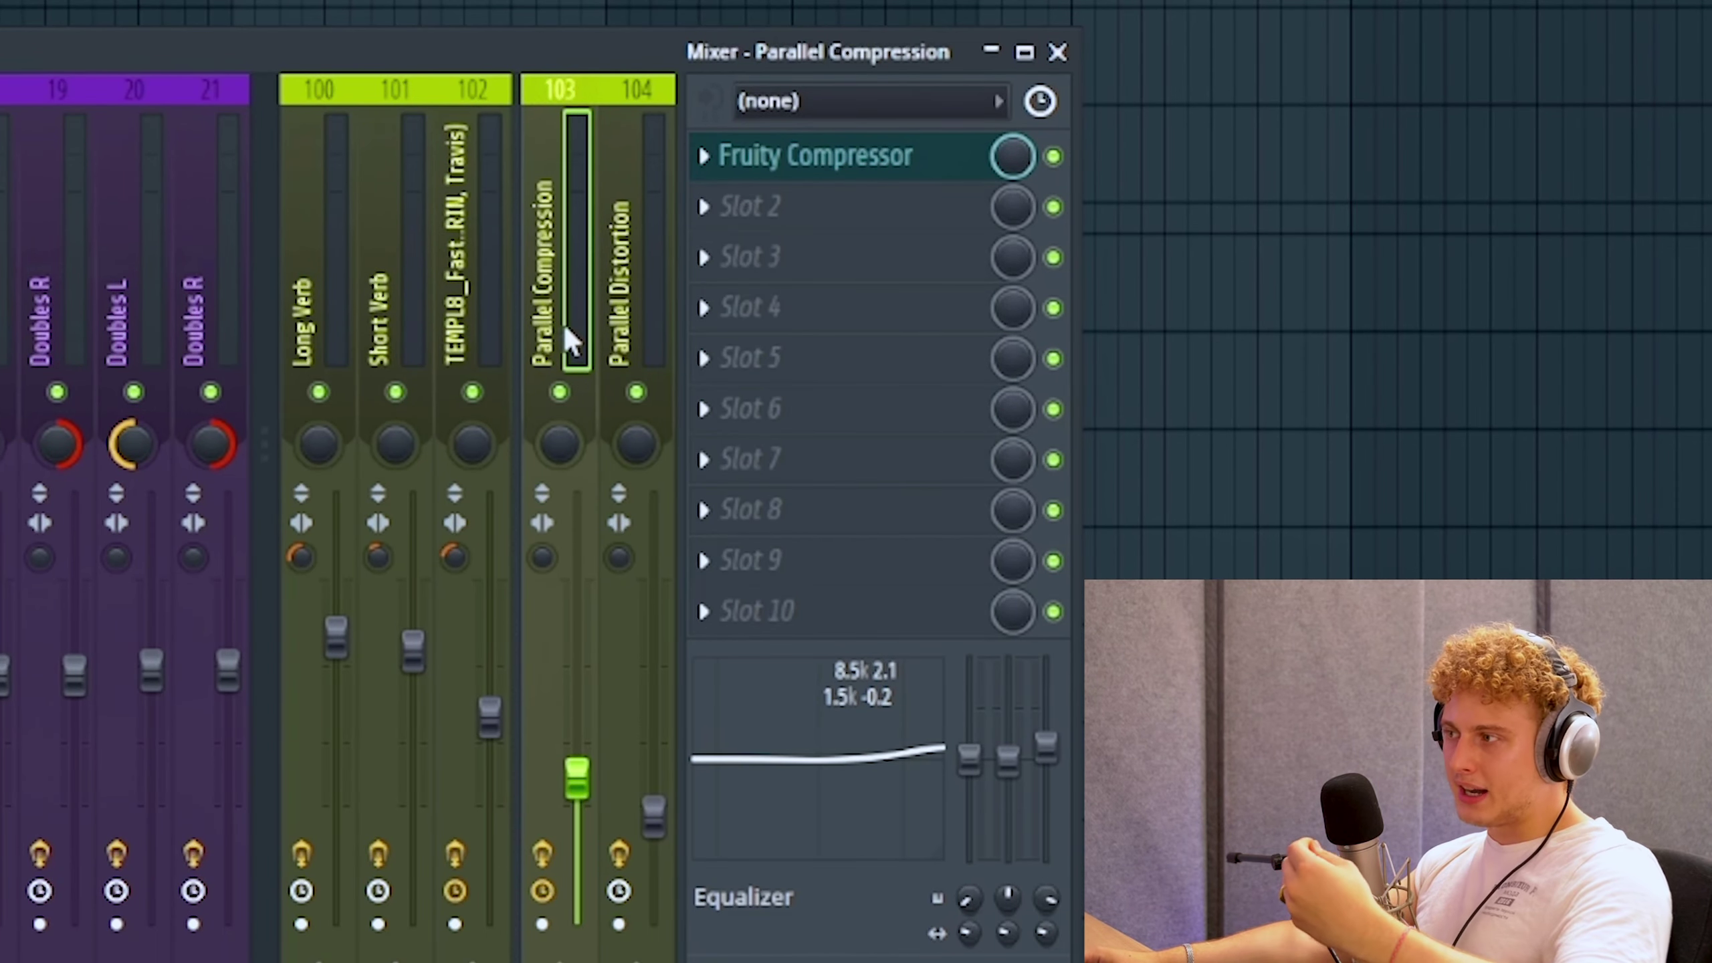
Step: Sweep the Parallel Compression track's fader from silence to maximum and settle it slightly above its starting level
{"action": "left_click", "coordinate": [652, 324]}
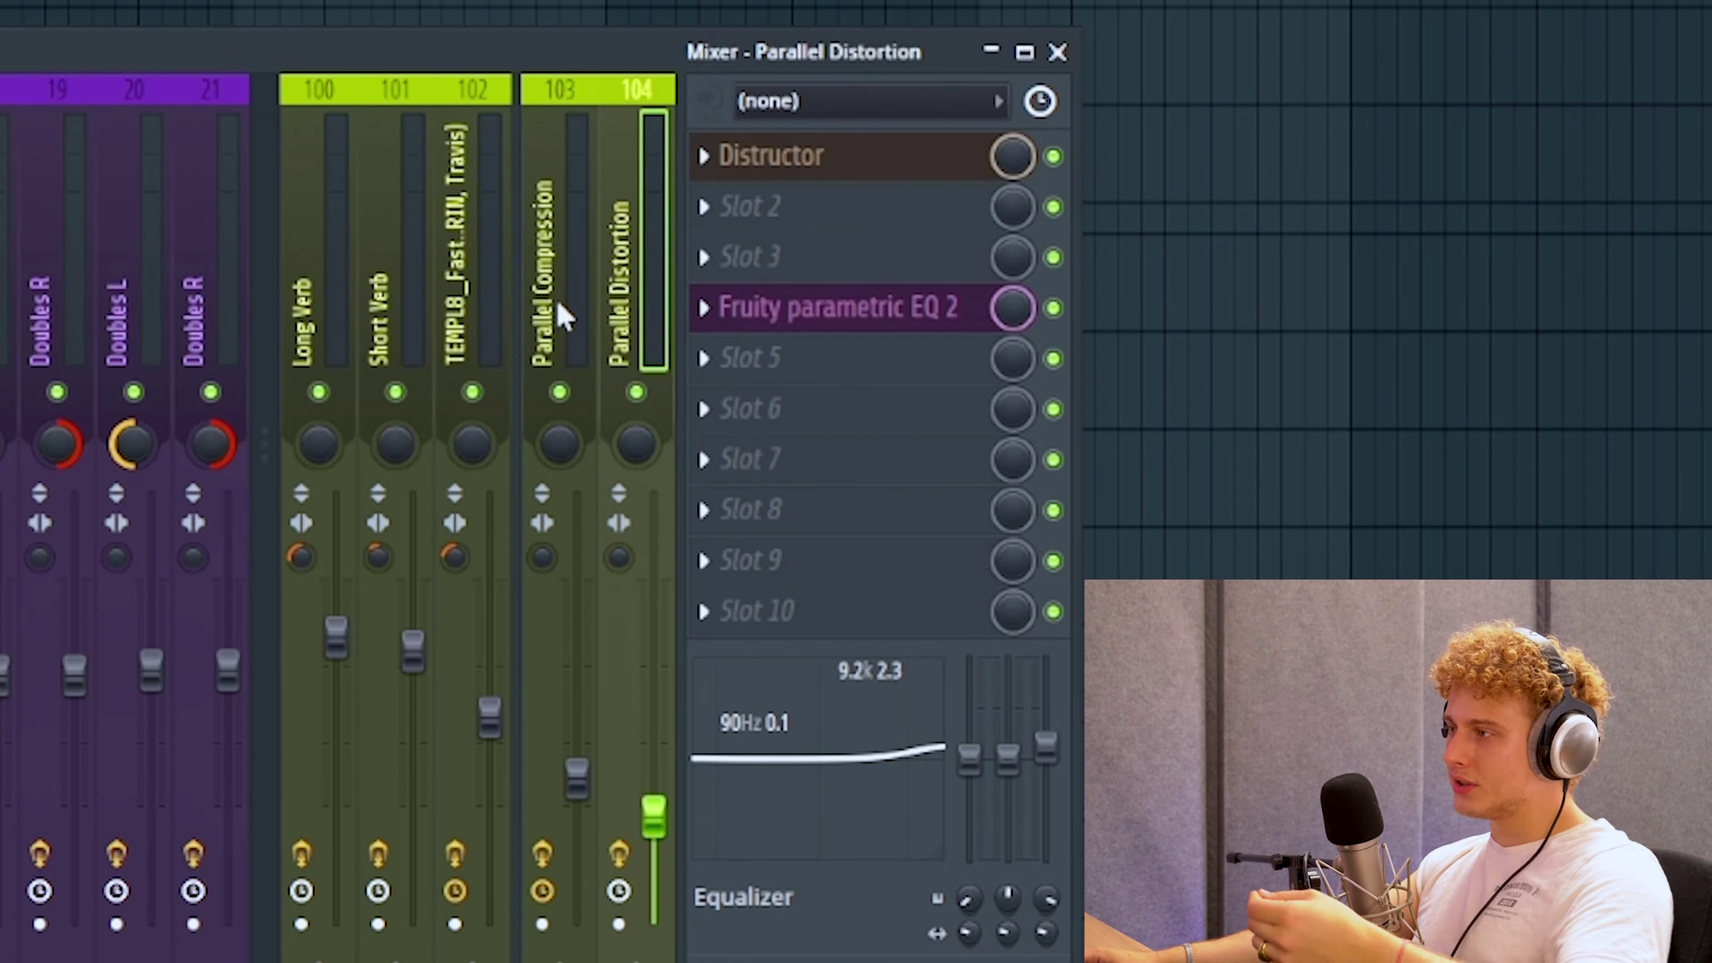
{"action": "left_click", "coordinate": [577, 310]}
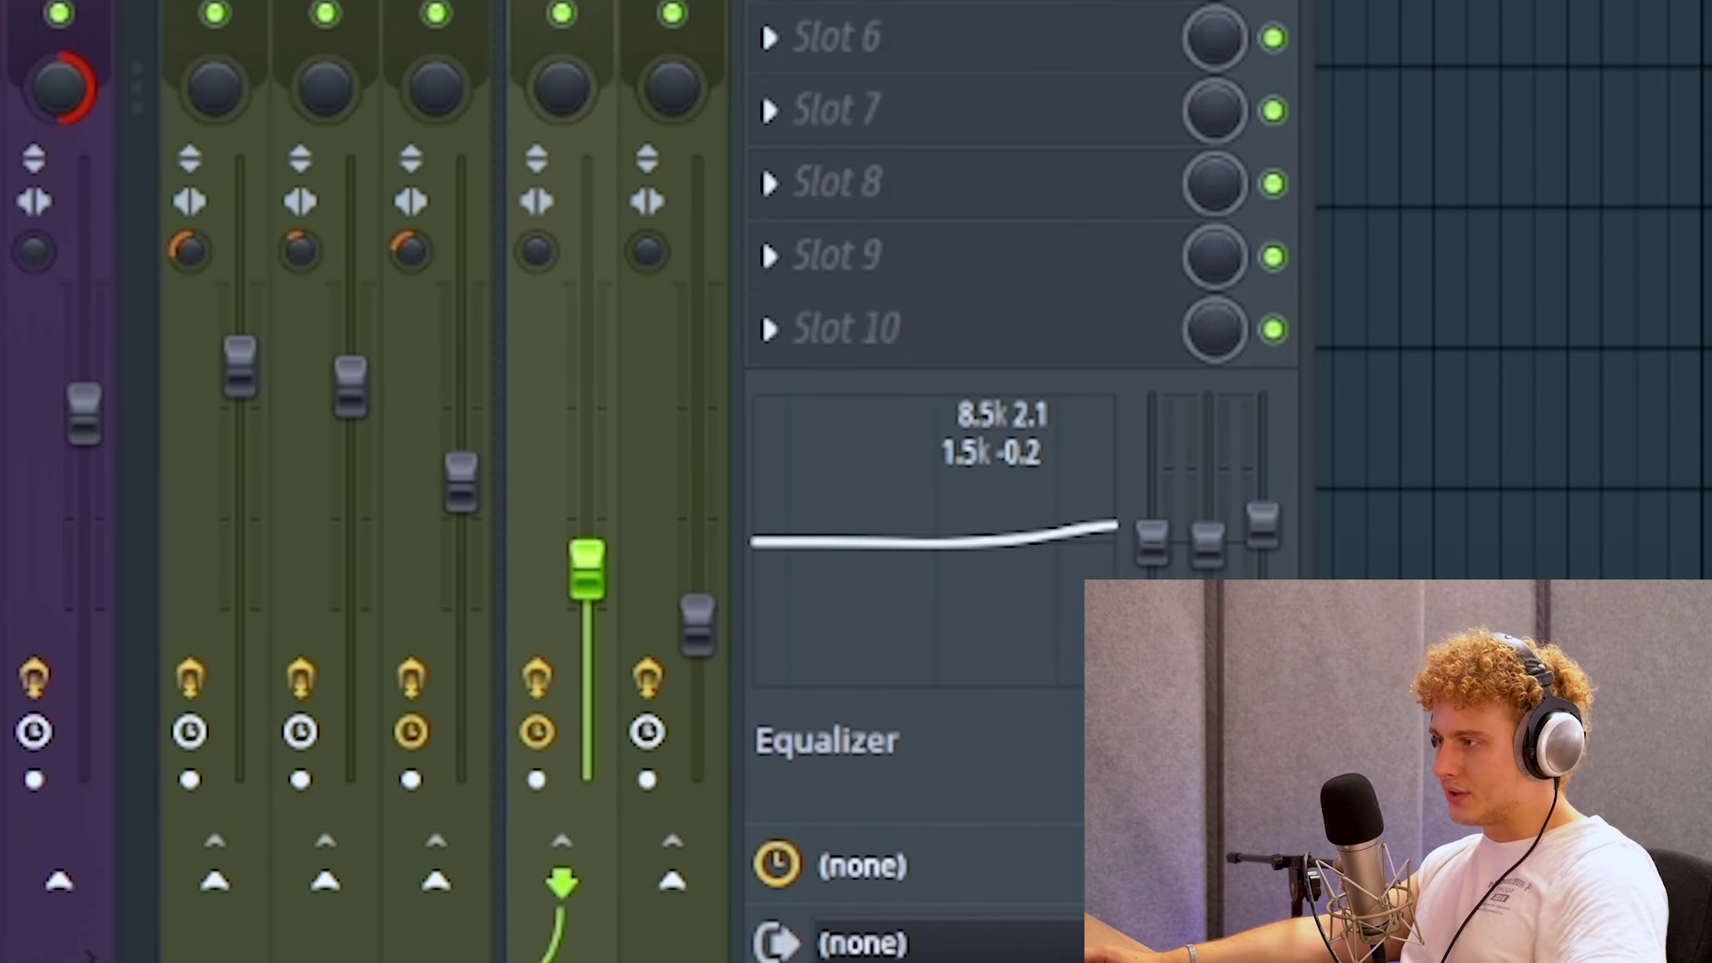
{"action": "left_click_drag", "start_coordinate": [587, 570], "coordinate": [587, 779]}
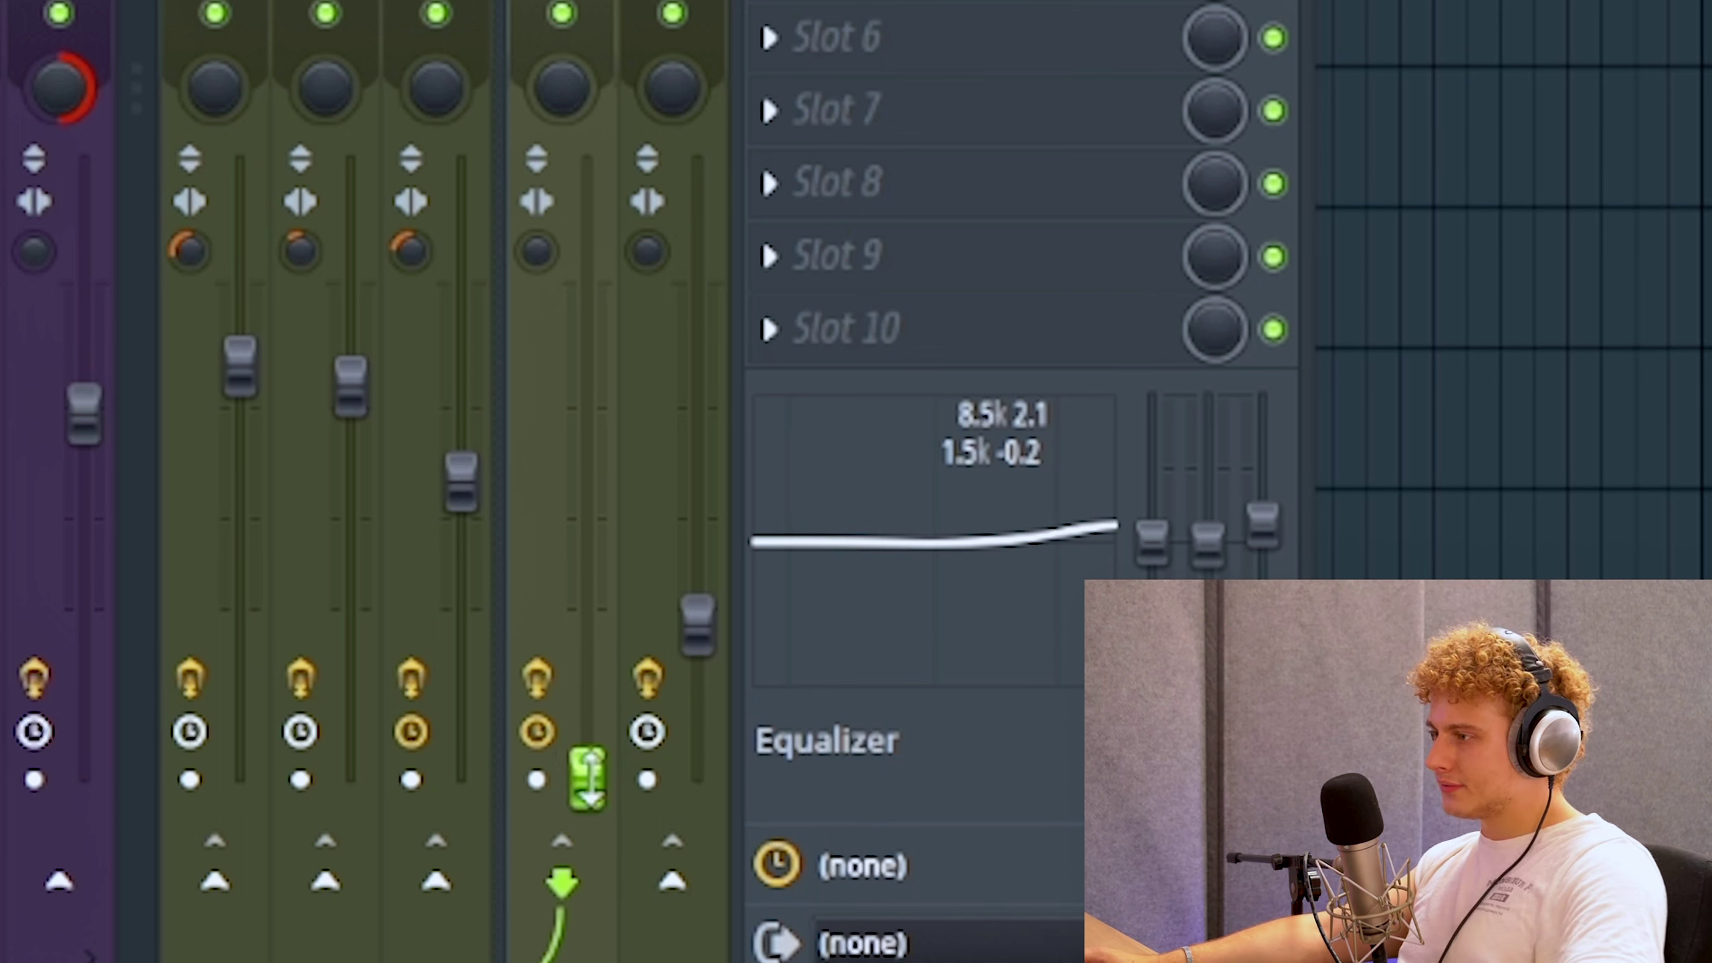
{"action": "left_click_drag", "start_coordinate": [587, 761], "coordinate": [588, 159]}
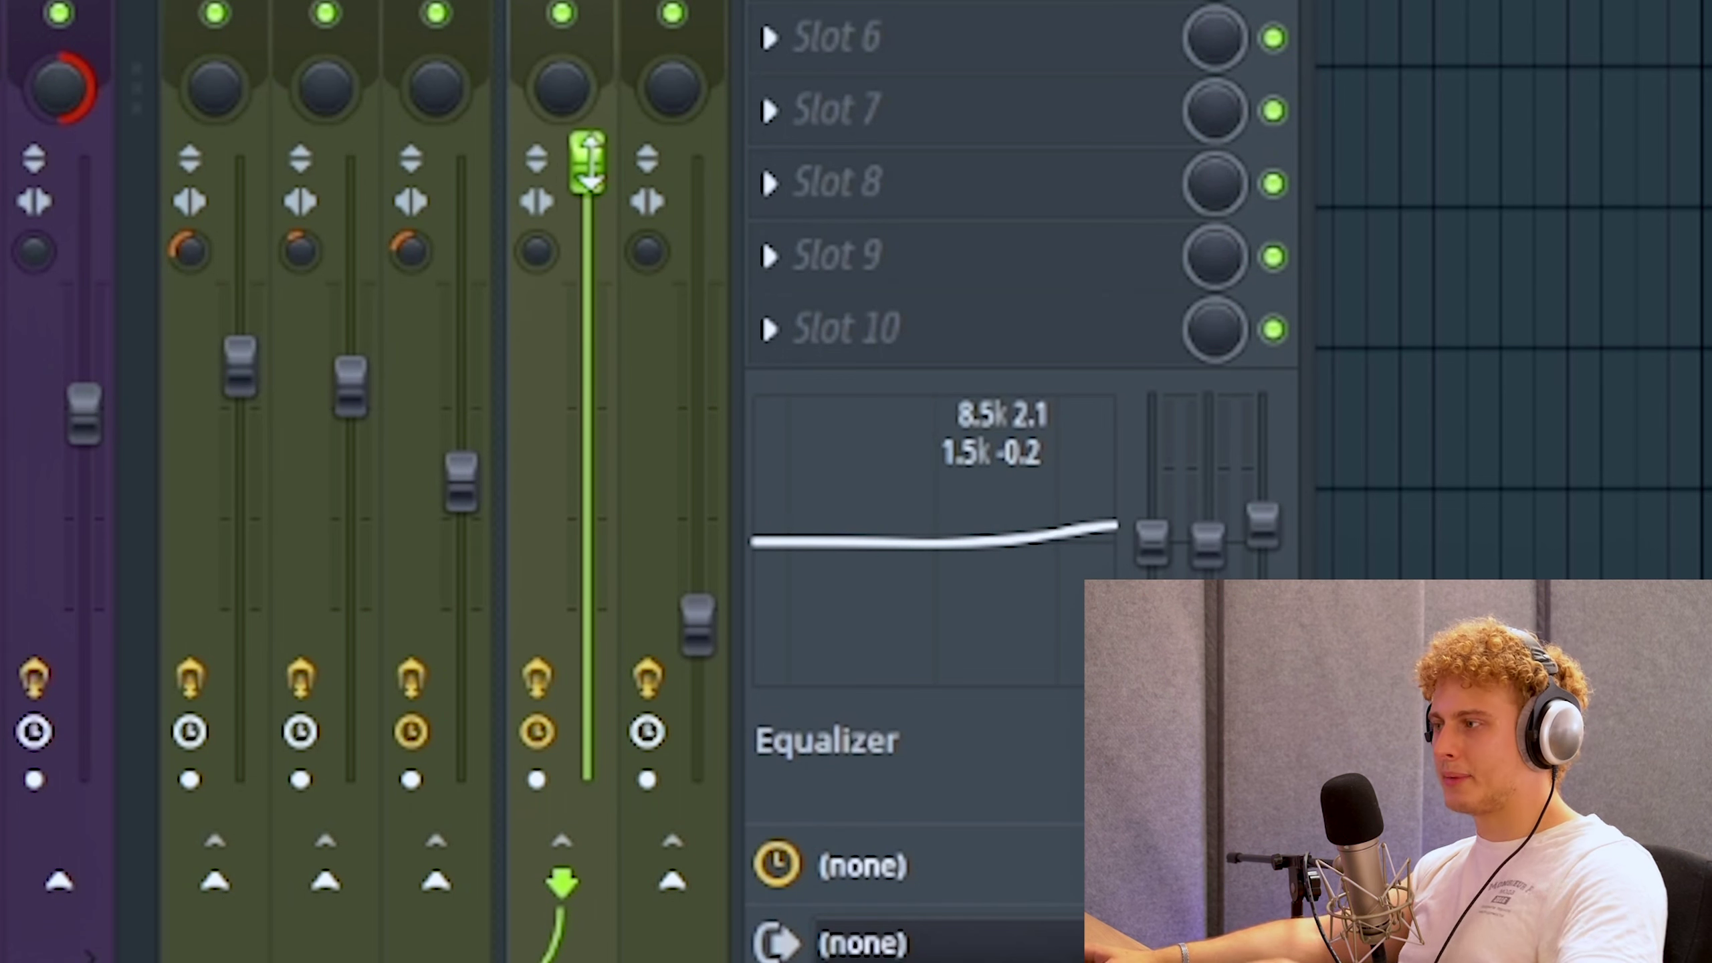
{"action": "left_click_drag", "start_coordinate": [587, 162], "coordinate": [587, 540]}
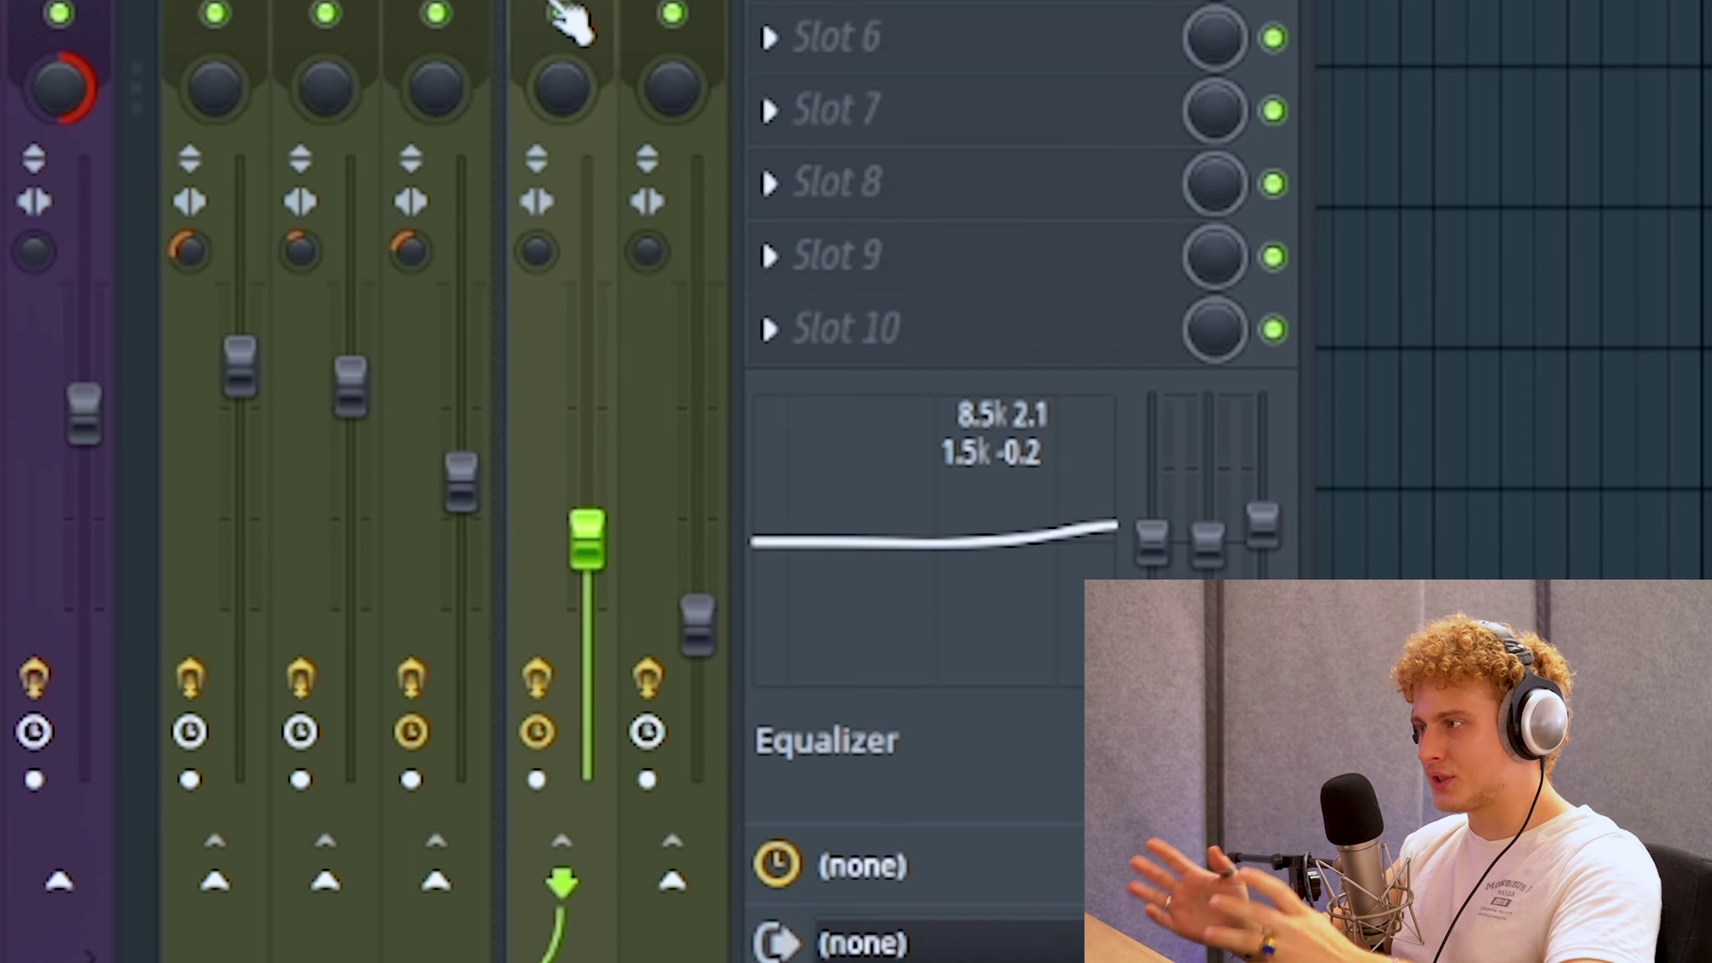
{"action": "mouse_move", "coordinate": [570, 537]}
{"action": "left_mouse_down"}
{"action": "mouse_move", "coordinate": [574, 513]}
{"action": "mouse_move", "coordinate": [579, 533]}
{"action": "left_mouse_up"}
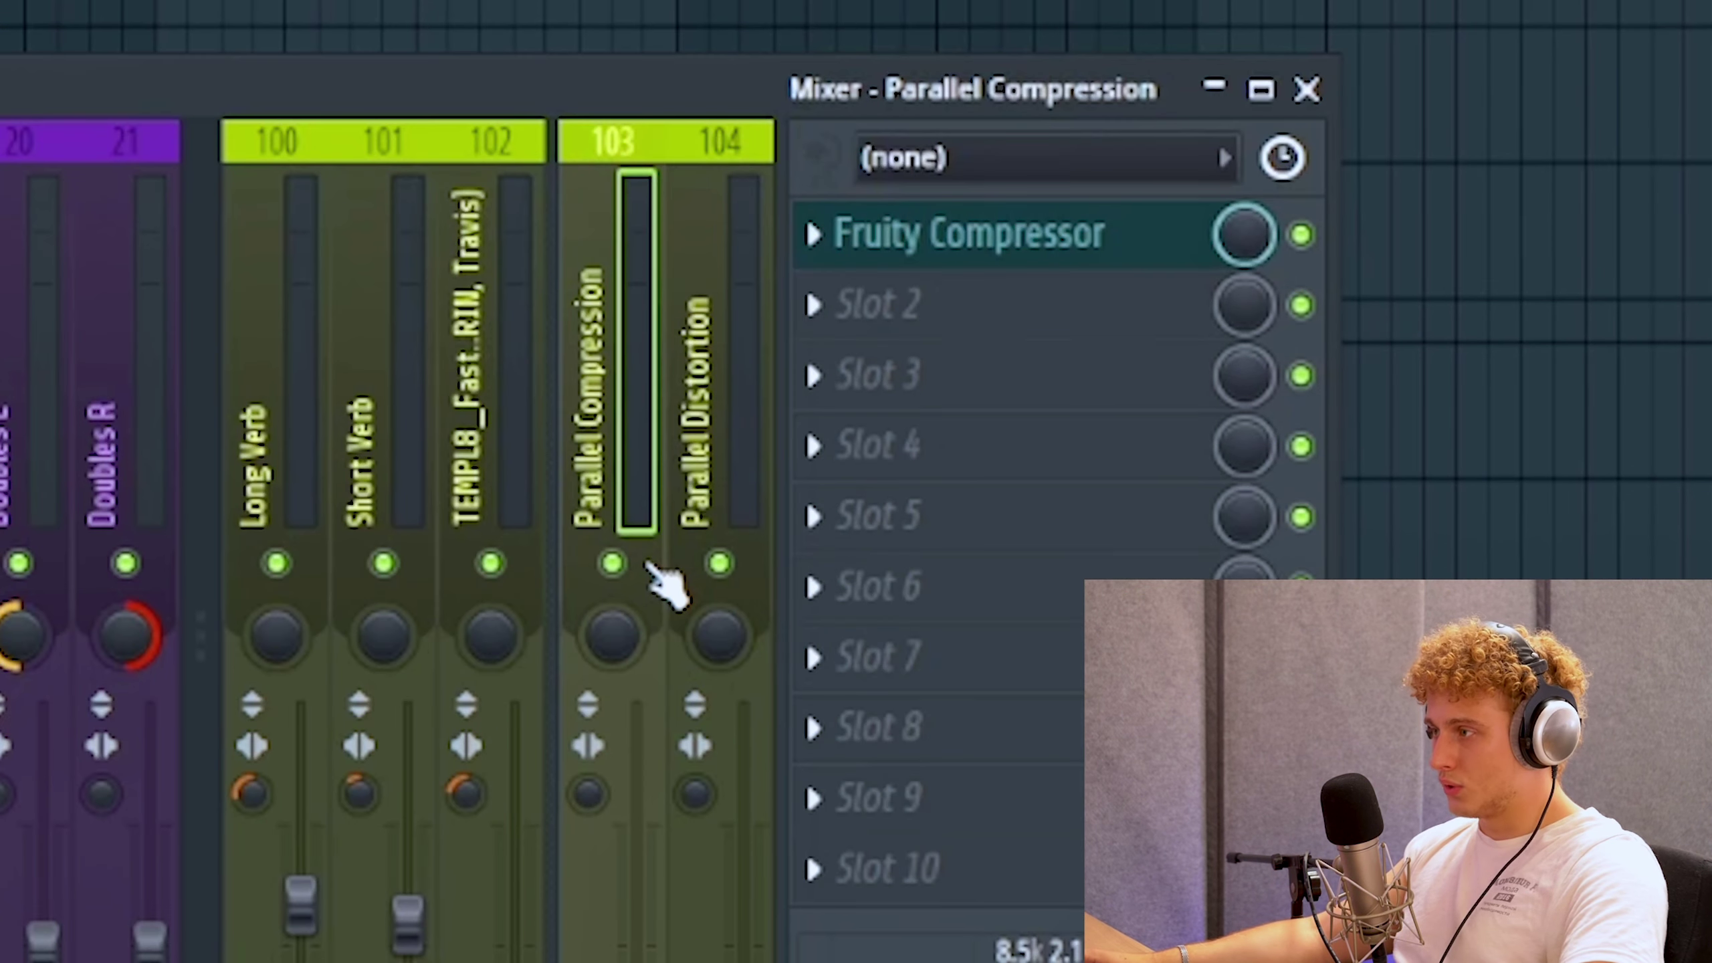
Step: Compare the vocal with the Parallel Compression track muted and unmuted during playback, and leave the track enabled
{"action": "left_click", "coordinate": [614, 564]}
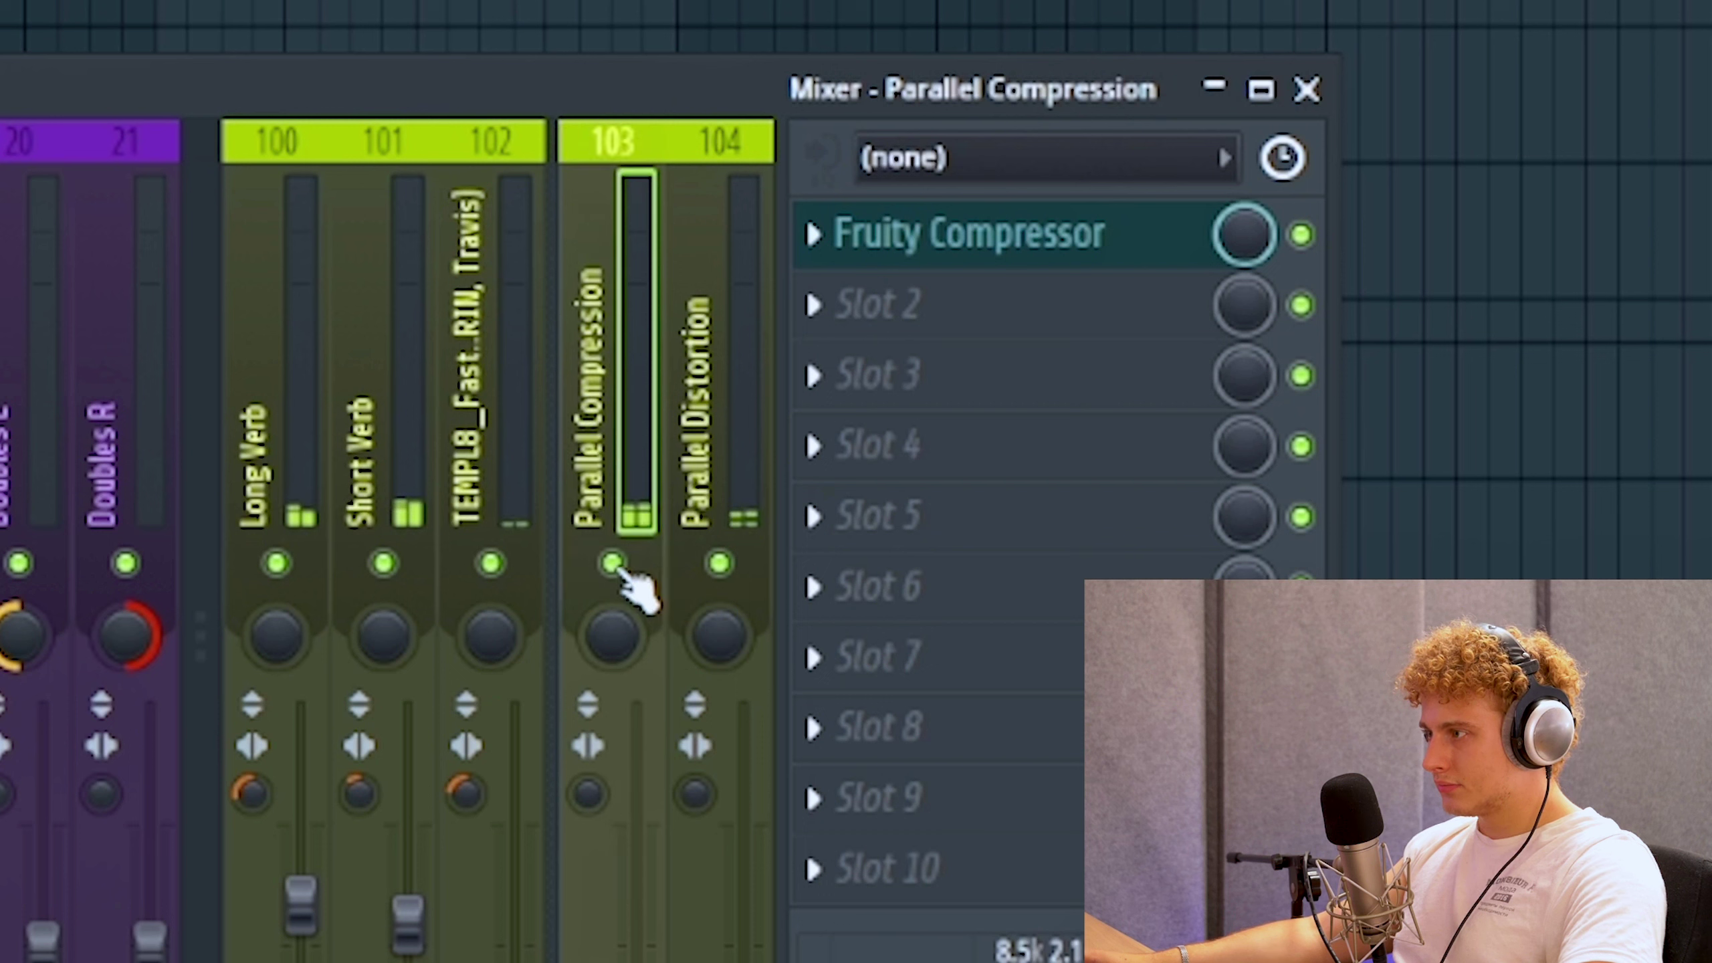
{"action": "left_click", "coordinate": [614, 564]}
{"action": "left_click", "coordinate": [613, 563]}
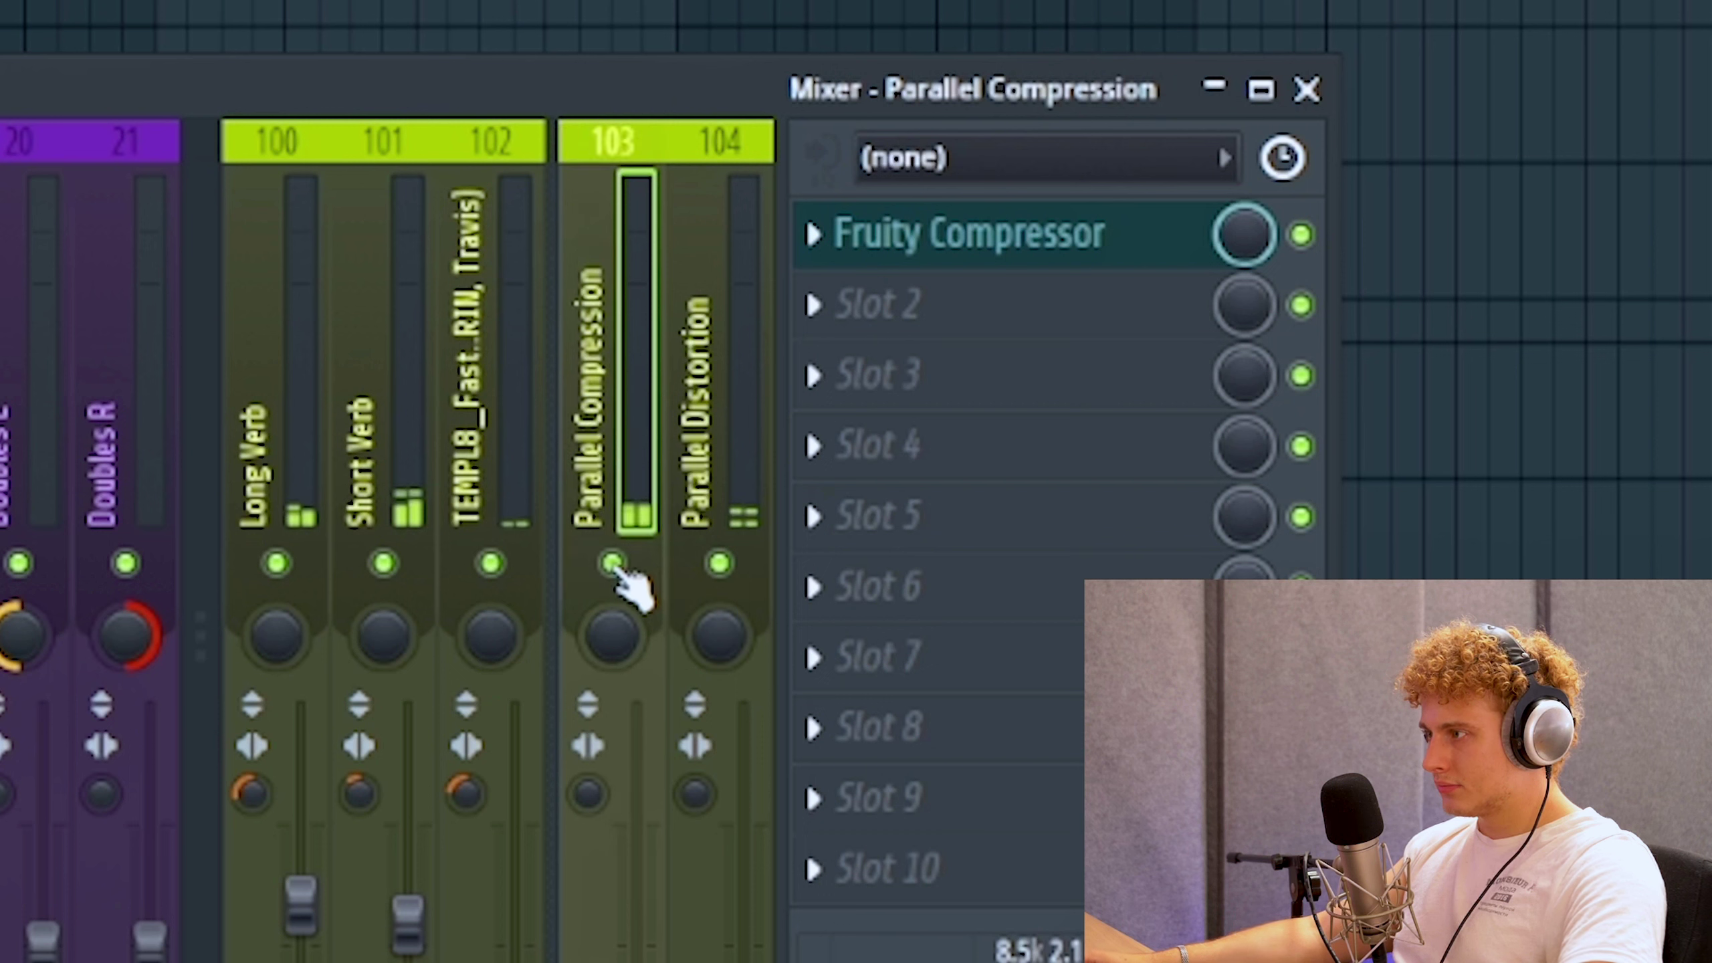
{"action": "left_click", "coordinate": [614, 563]}
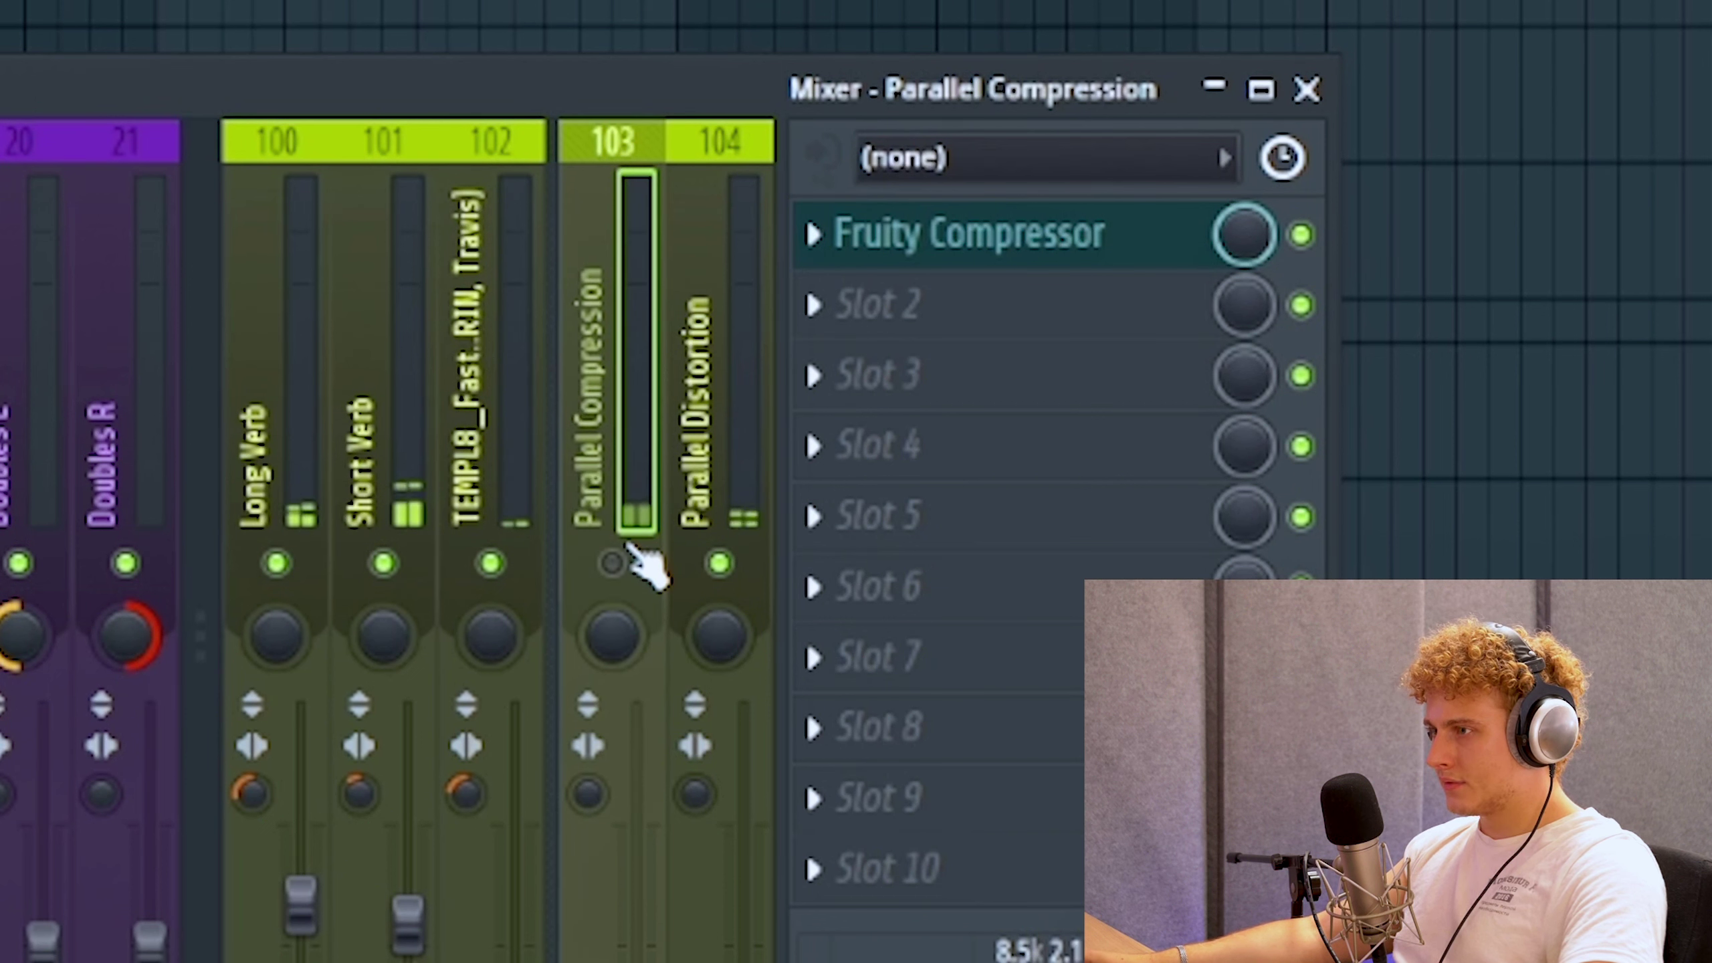
{"action": "left_click", "coordinate": [613, 563]}
{"action": "left_click", "coordinate": [613, 563]}
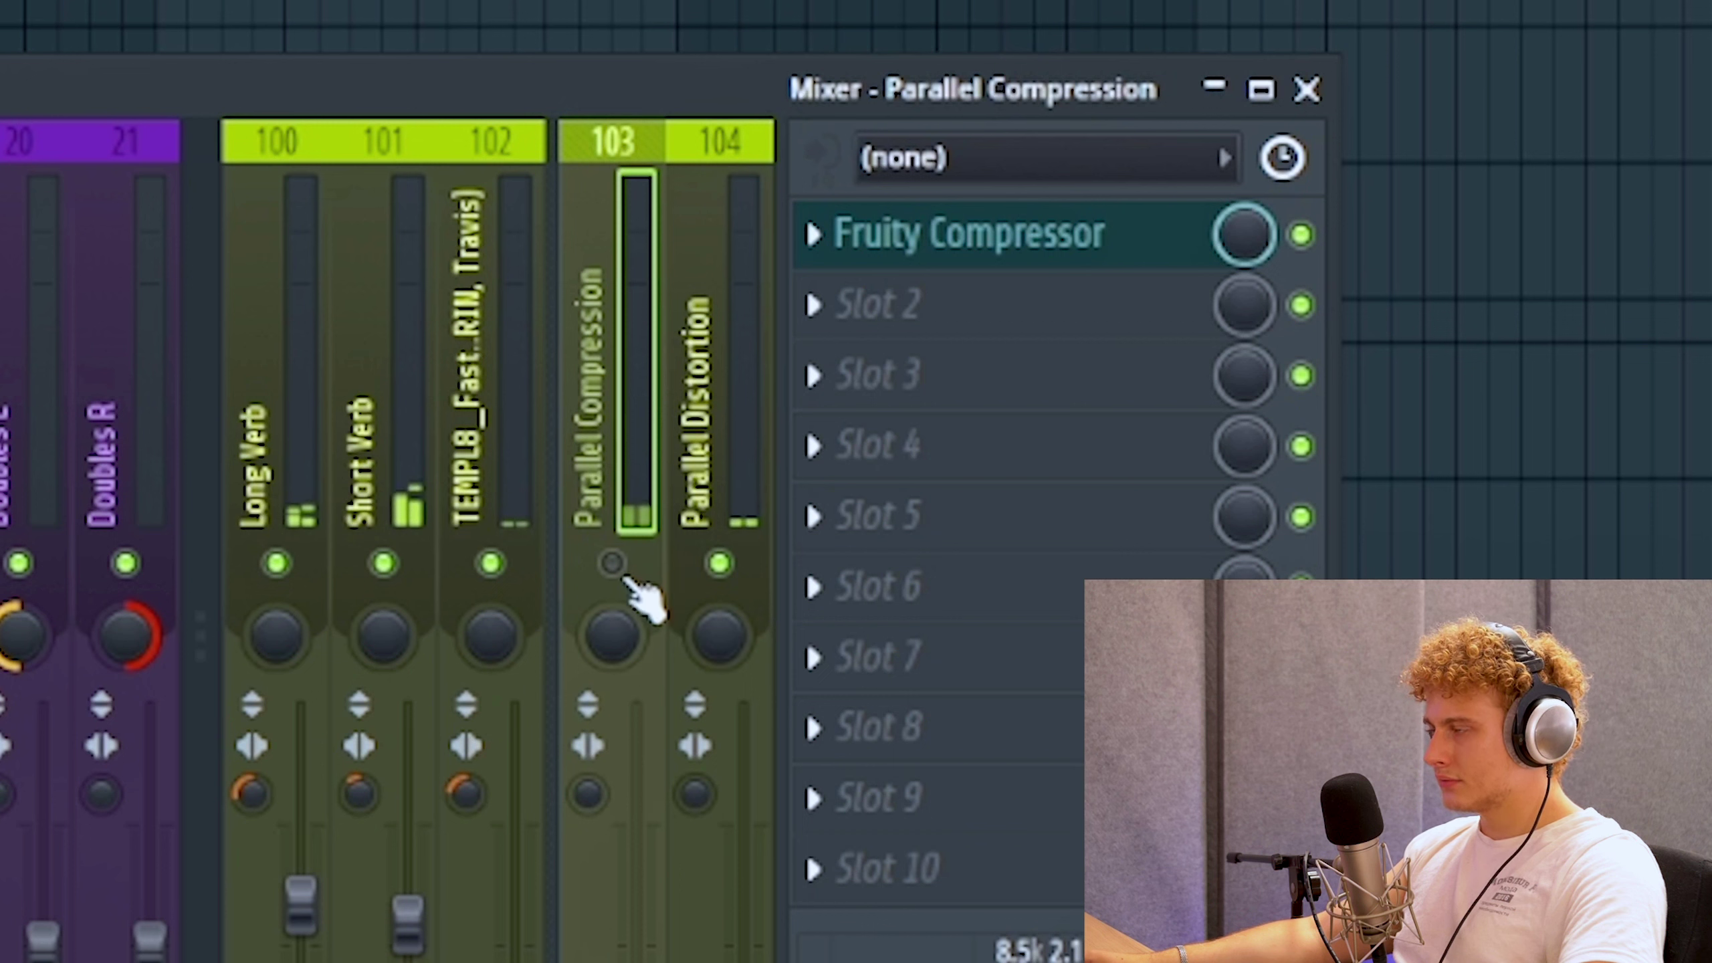
{"action": "left_click", "coordinate": [612, 563]}
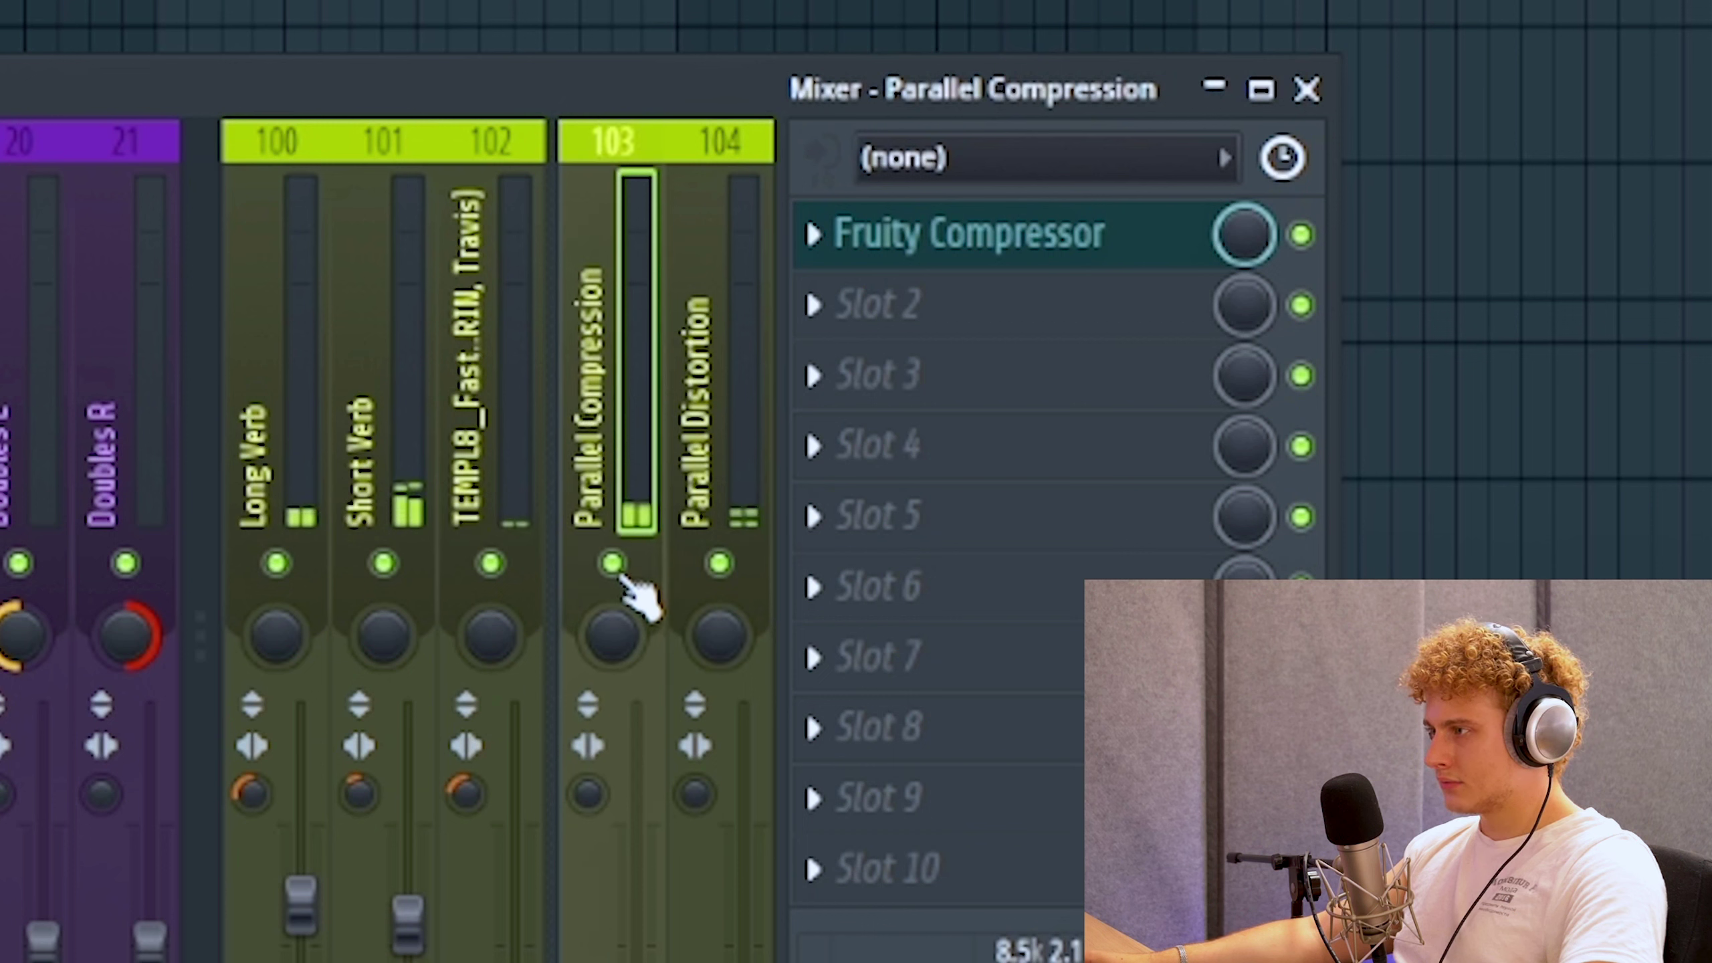
{"action": "left_click", "coordinate": [612, 563]}
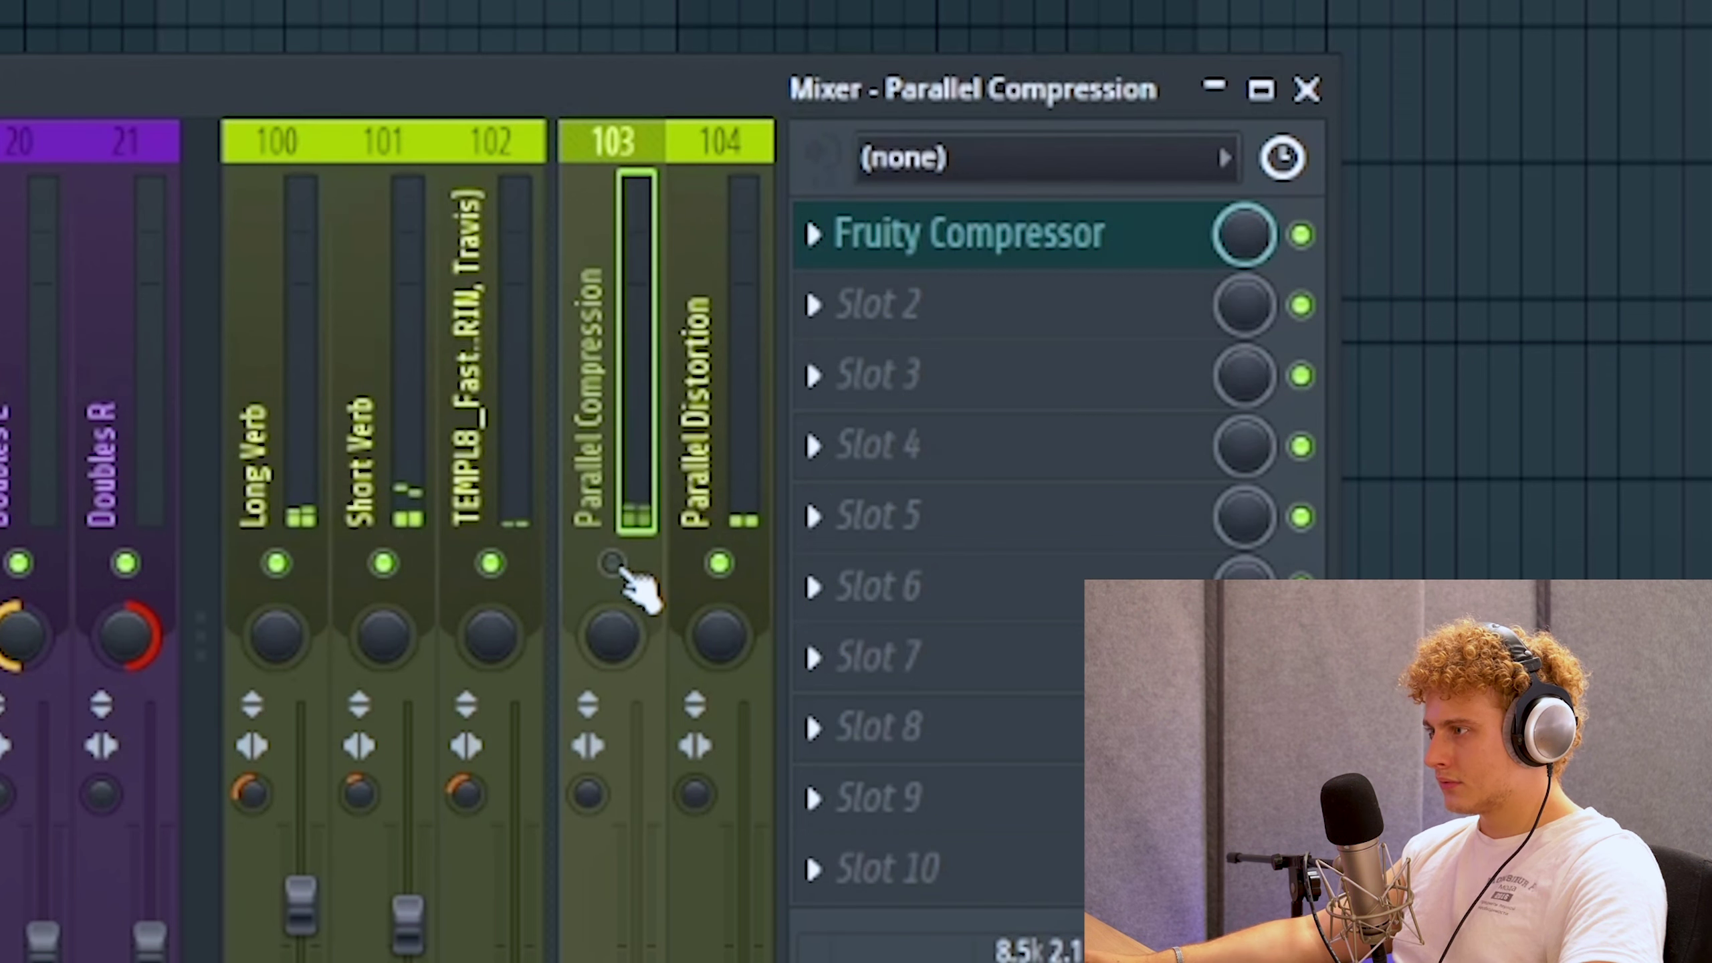
{"action": "left_click", "coordinate": [612, 563]}
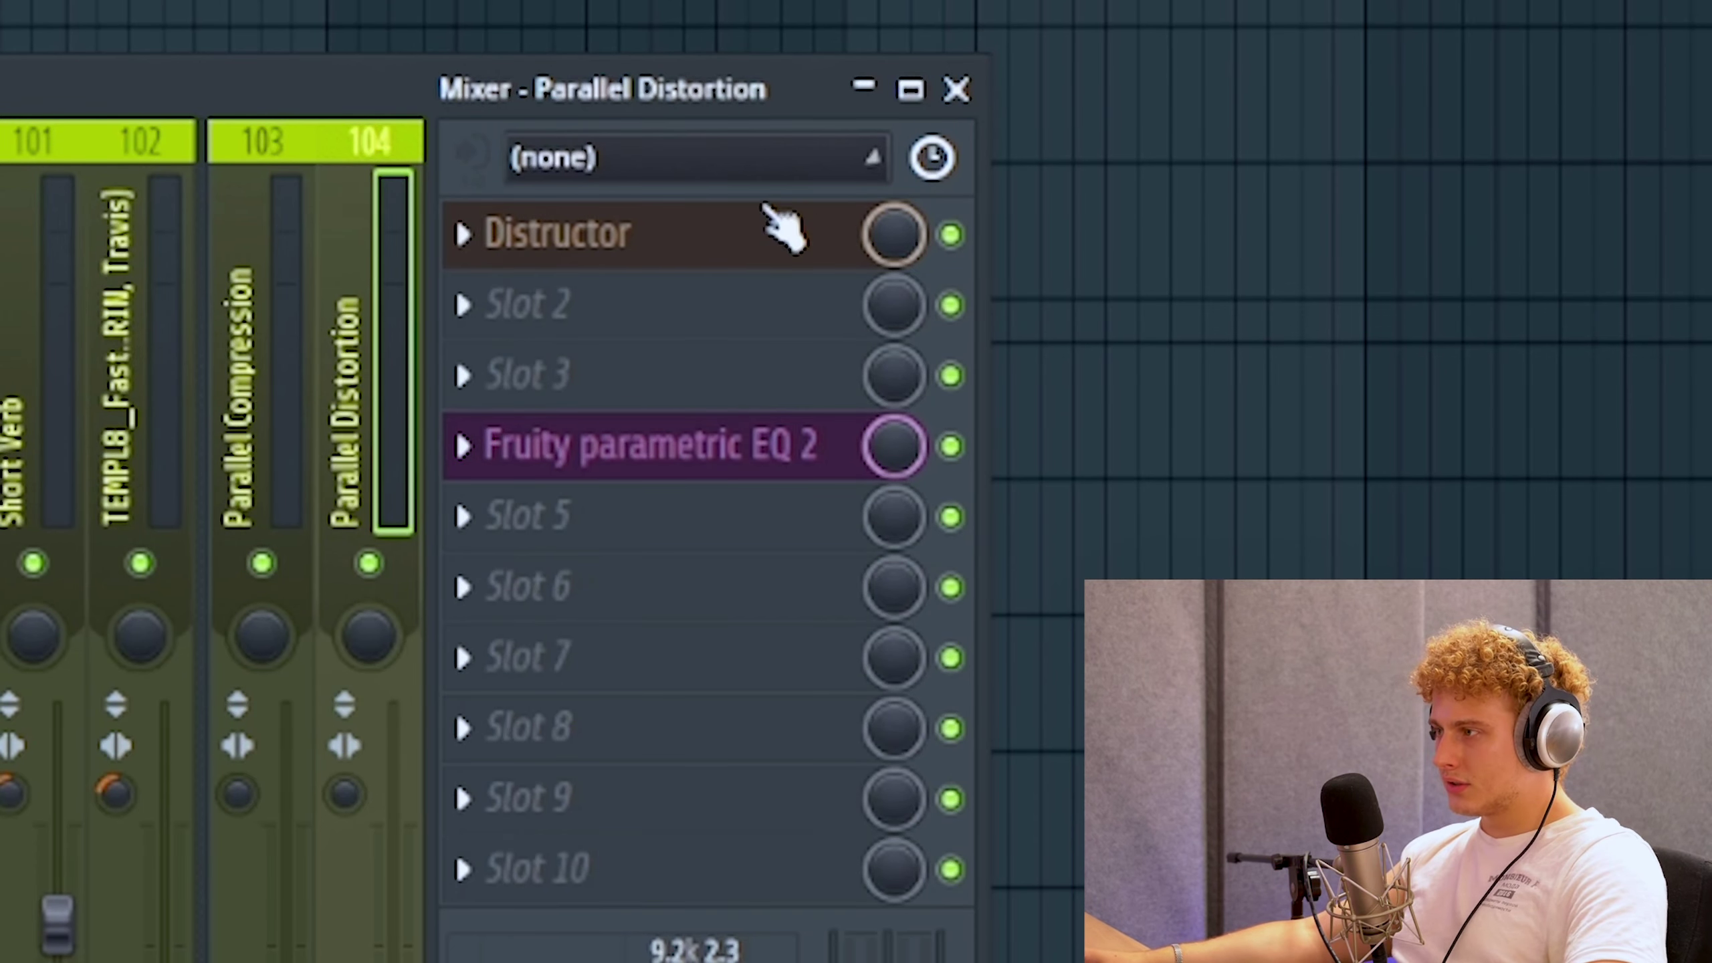
Step: Check the Fruity parametric EQ 2 curve on the Parallel Distortion track, and sweep the track's fader to maximum and back to a moderate level
{"action": "left_click", "coordinate": [749, 260]}
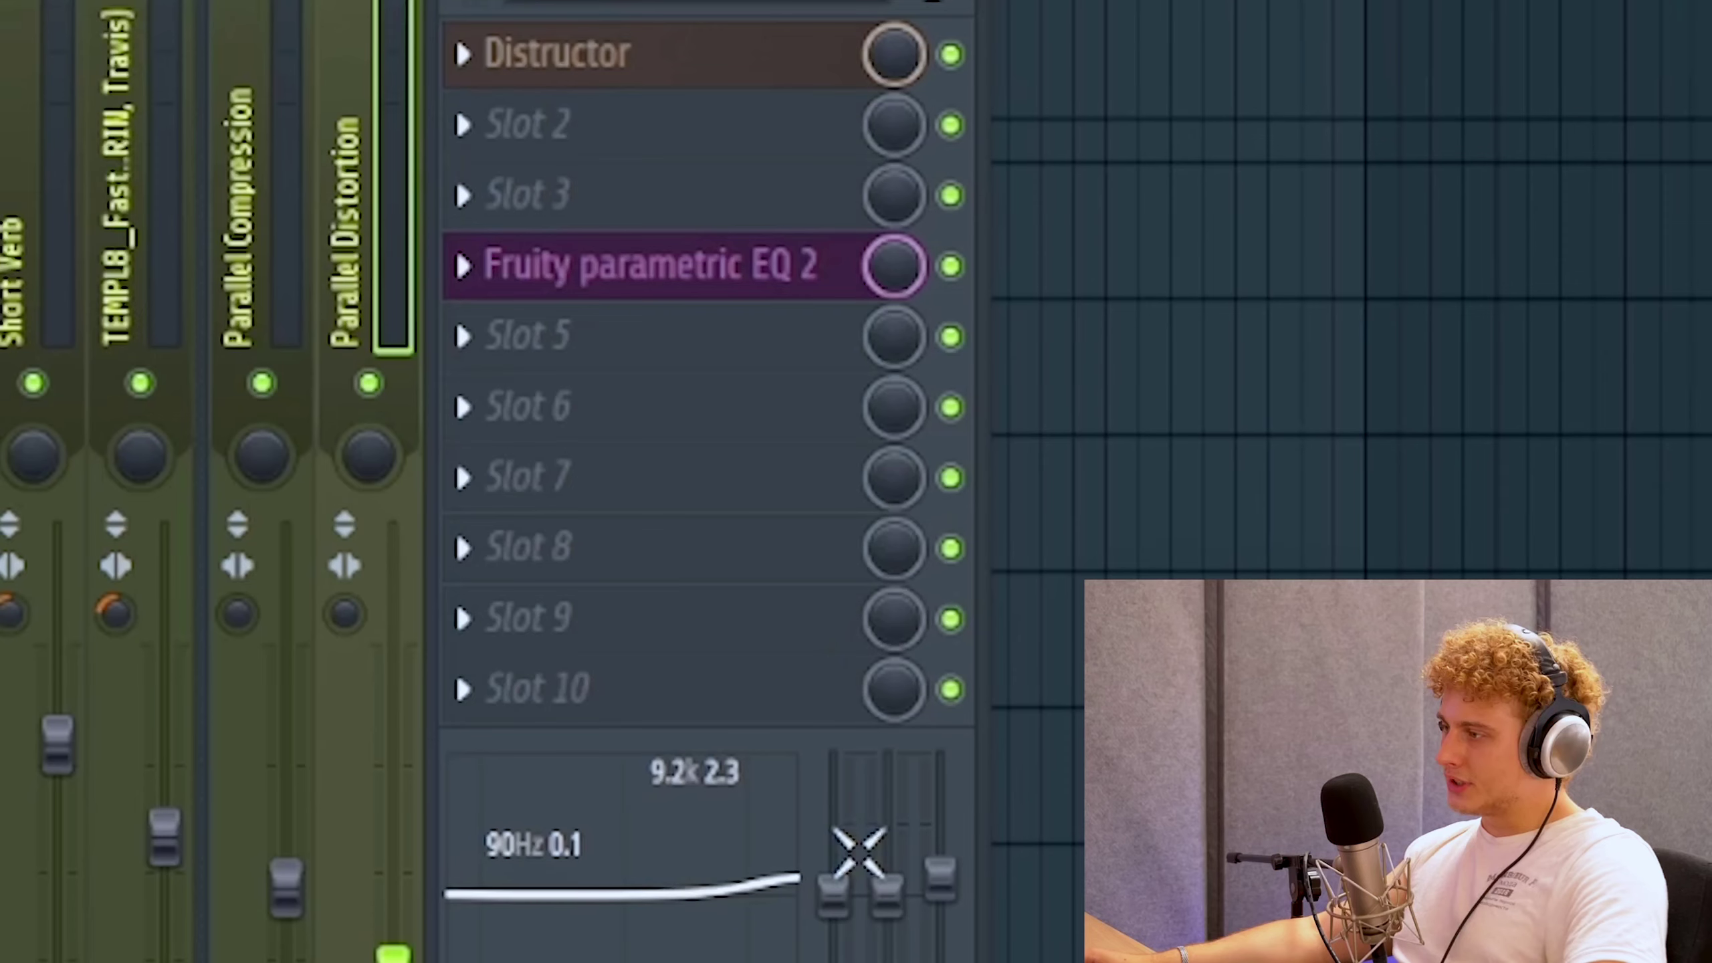
{"action": "left_click", "coordinate": [668, 263]}
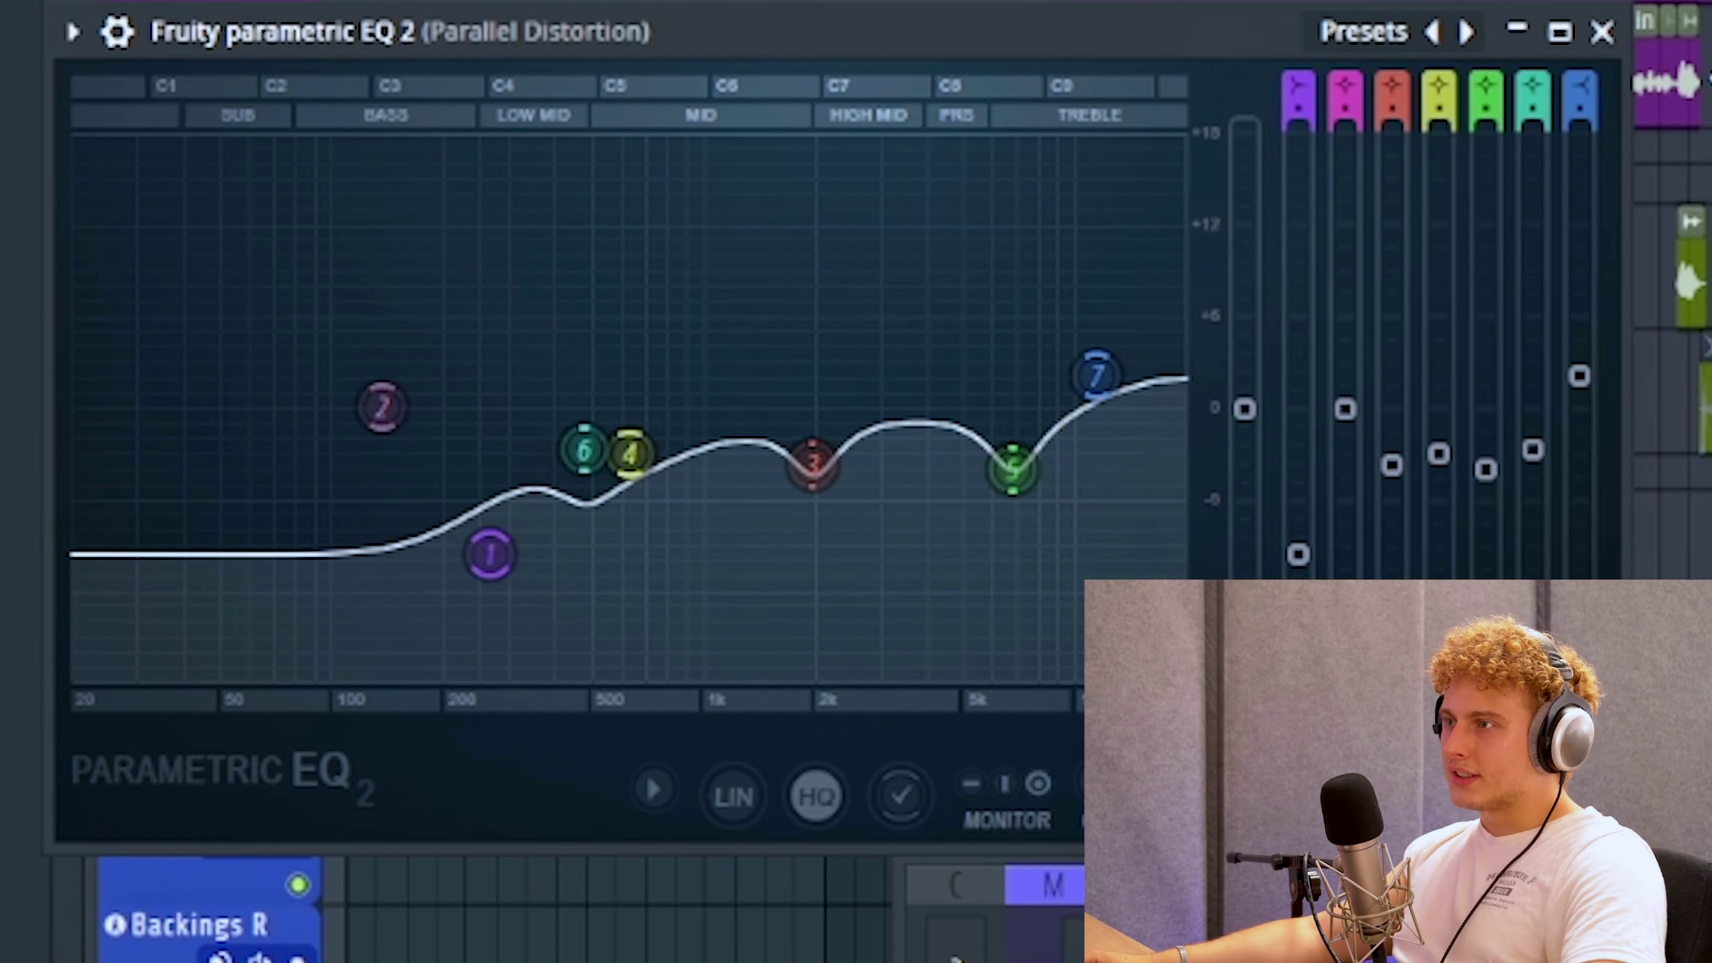
{"action": "left_click", "coordinate": [1604, 32]}
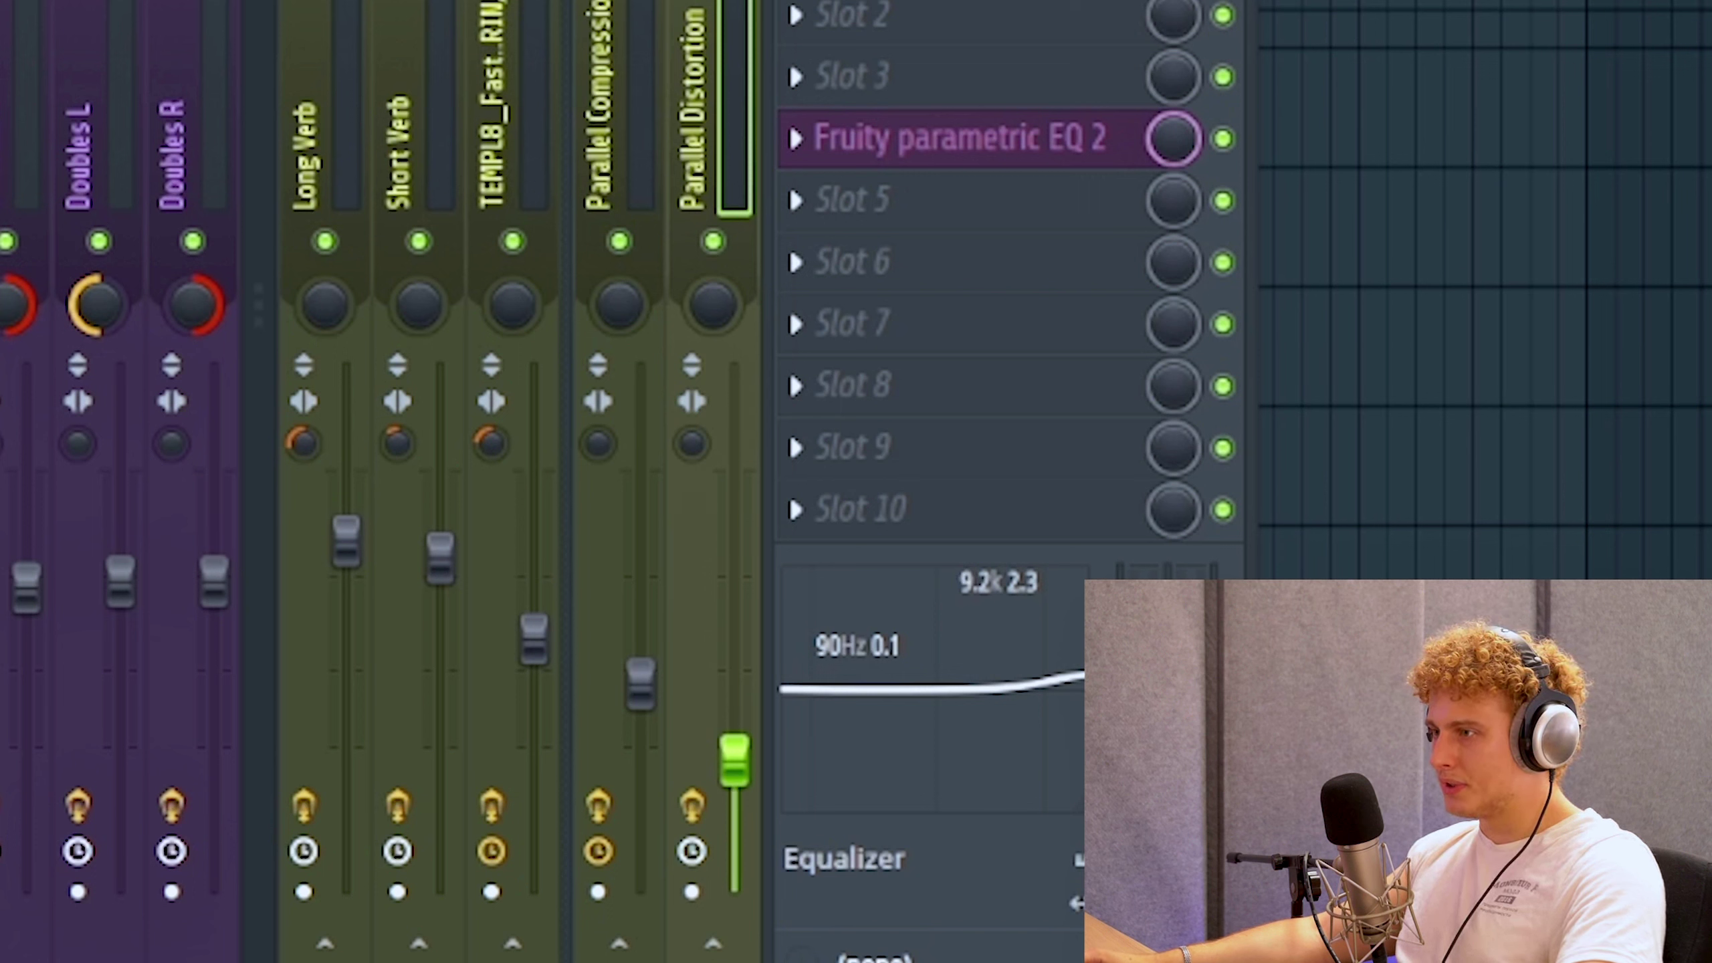
{"action": "left_click_drag", "start_coordinate": [735, 760], "coordinate": [735, 365]}
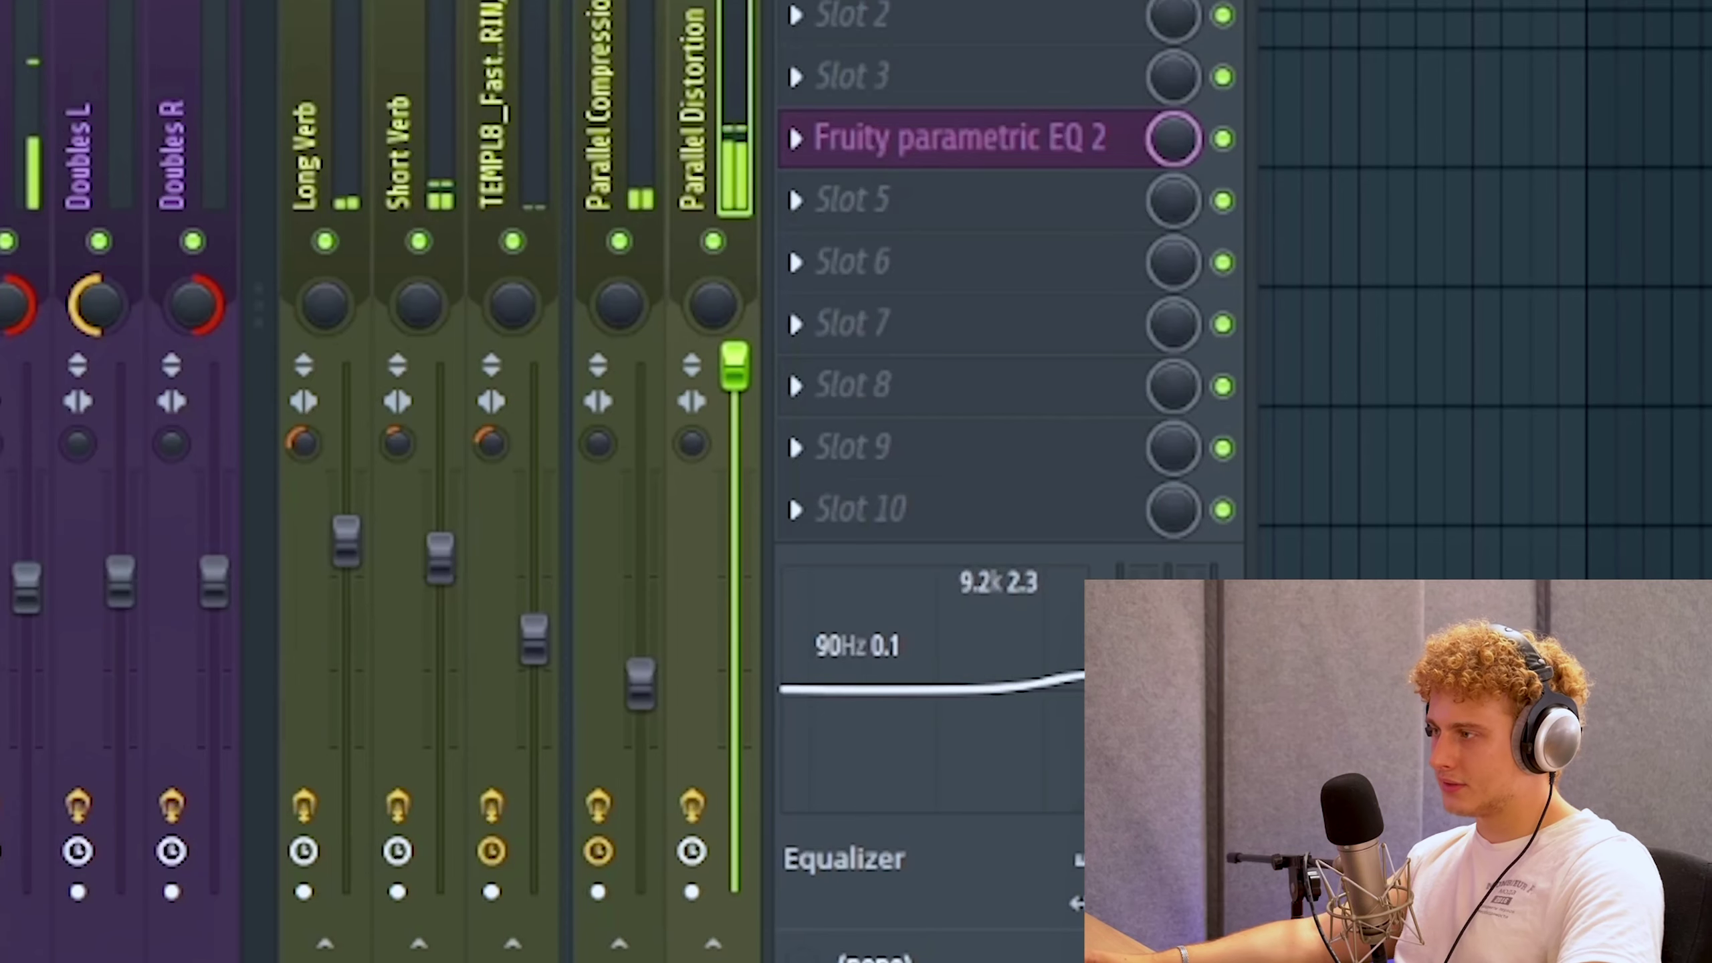
{"action": "left_click_drag", "start_coordinate": [735, 364], "coordinate": [735, 655]}
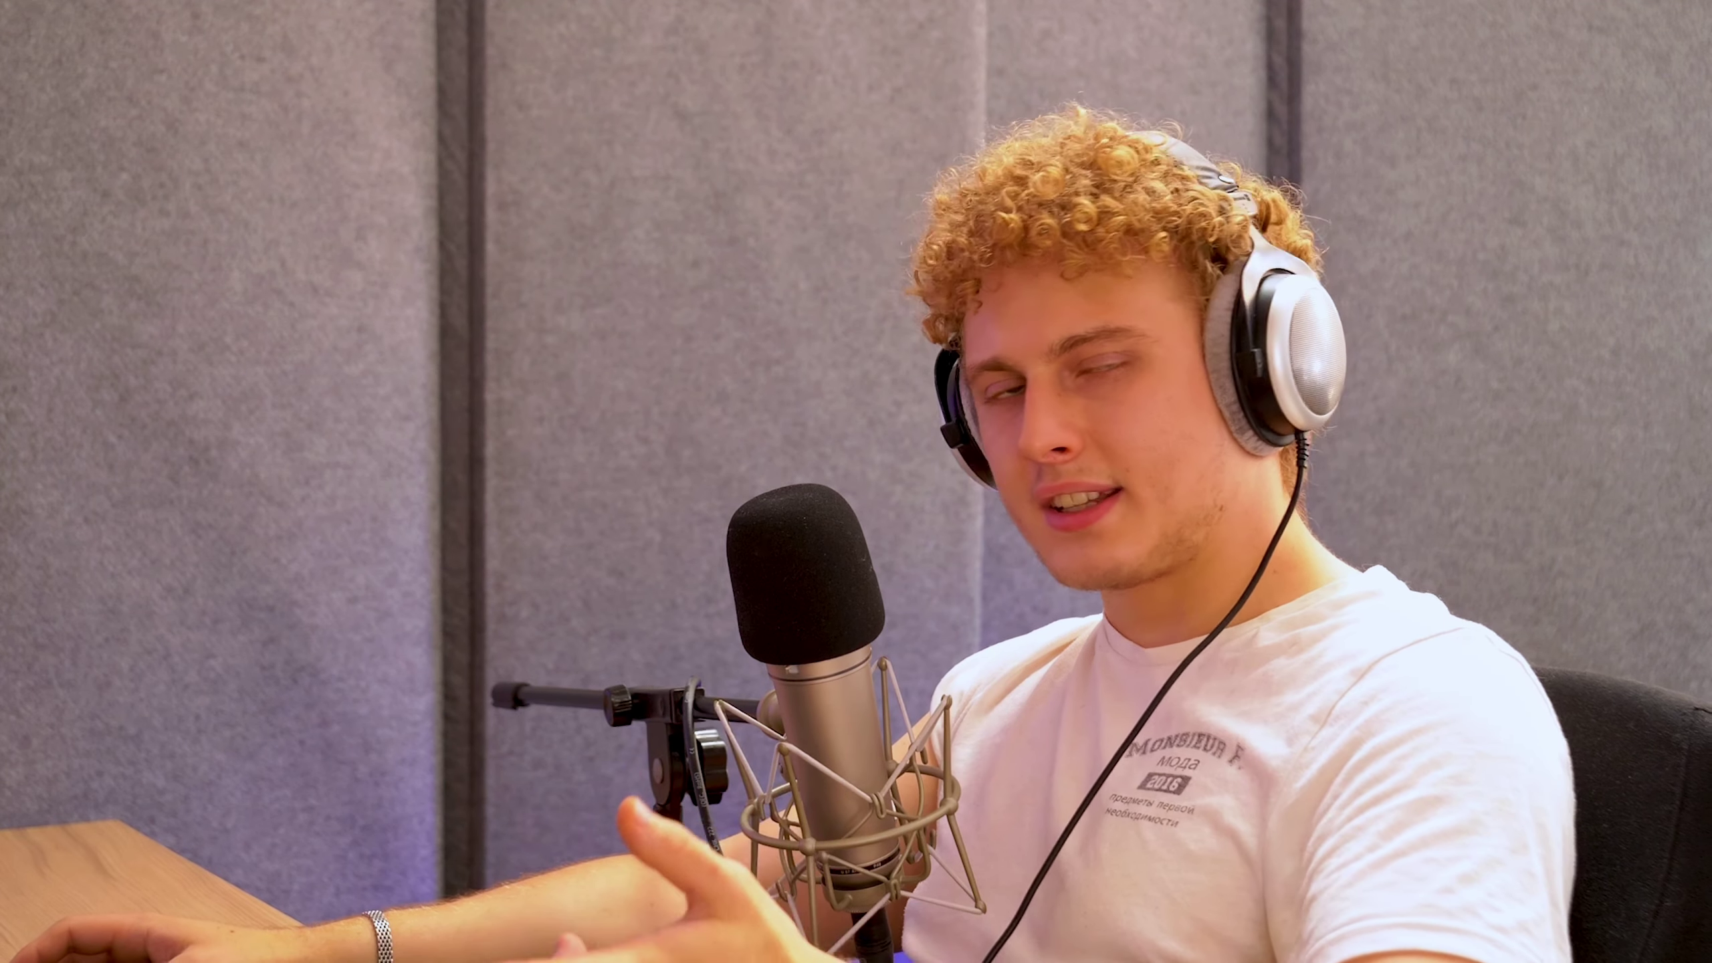
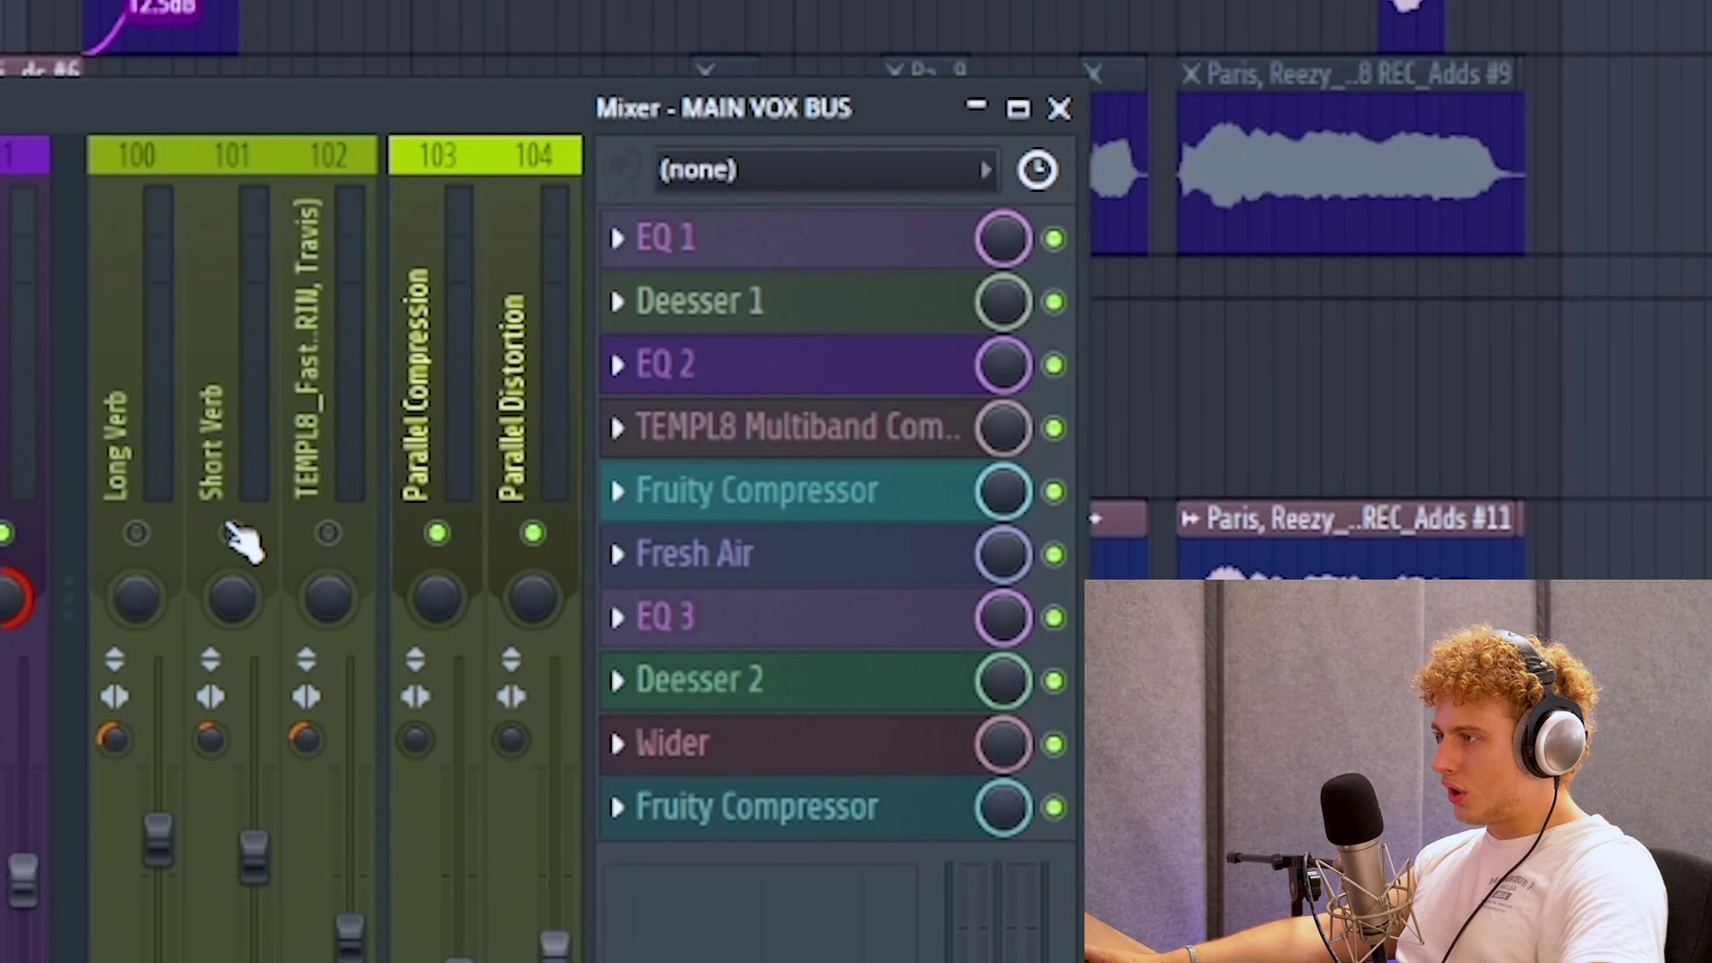
Step: Unmute the Short Verb track, sweep its fader down and up, and set it slightly higher than before
{"action": "left_click", "coordinate": [243, 540]}
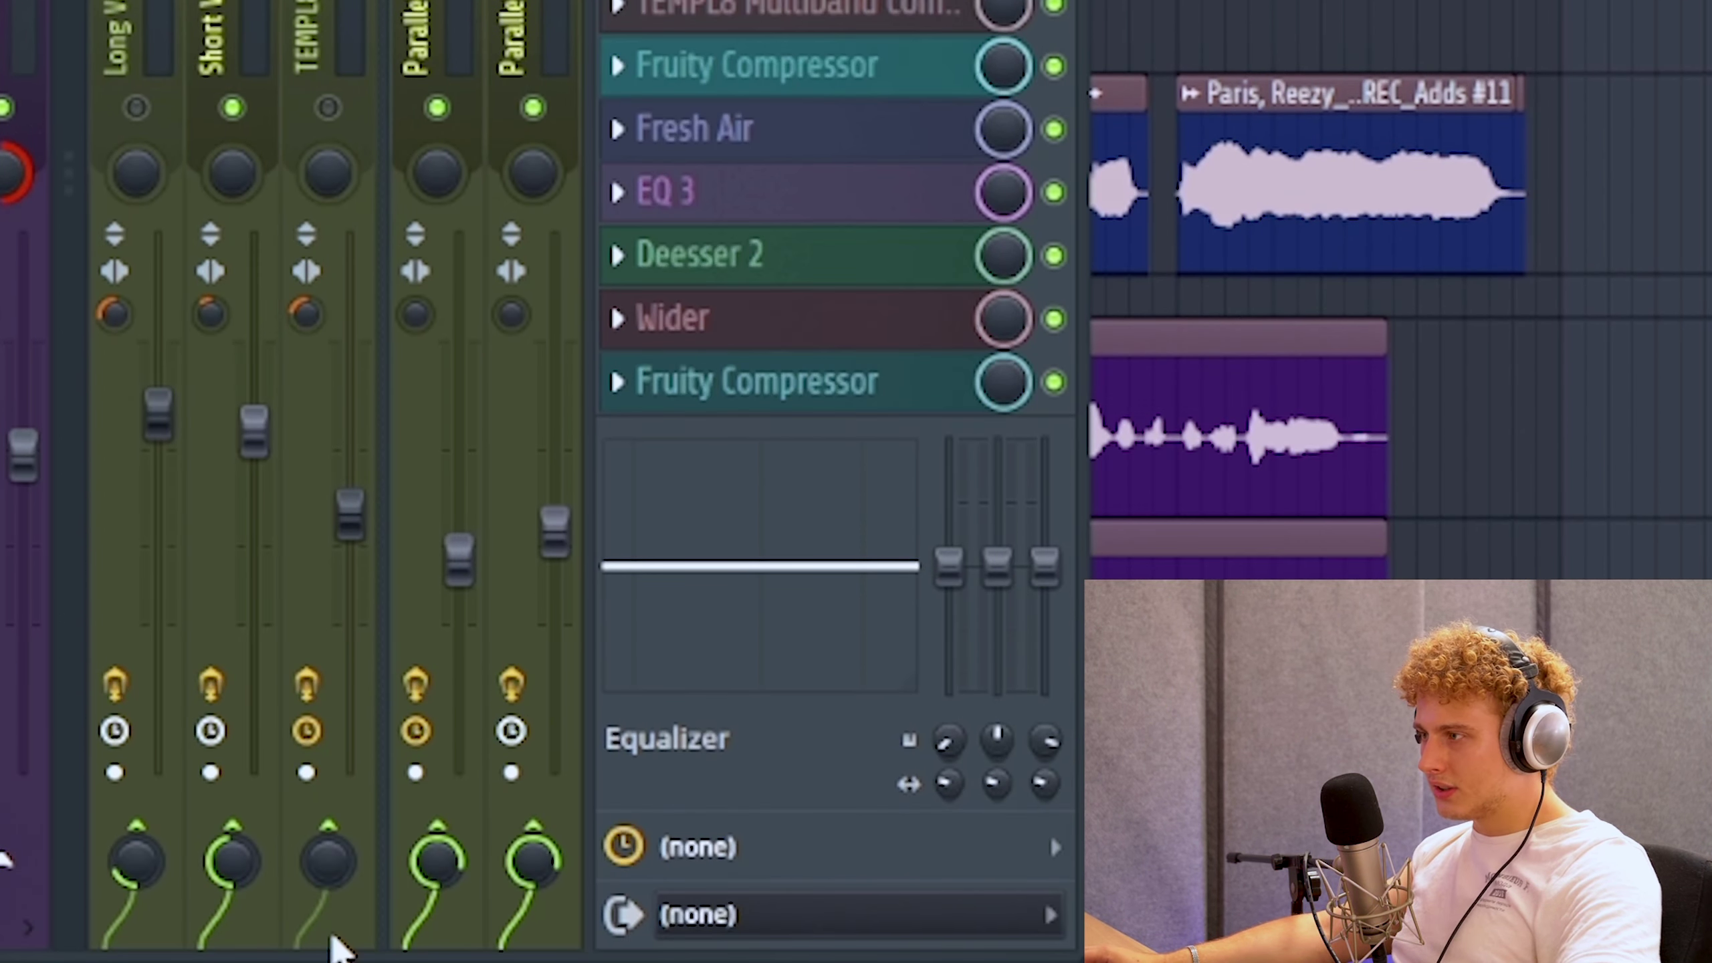
{"action": "left_click", "coordinate": [278, 91]}
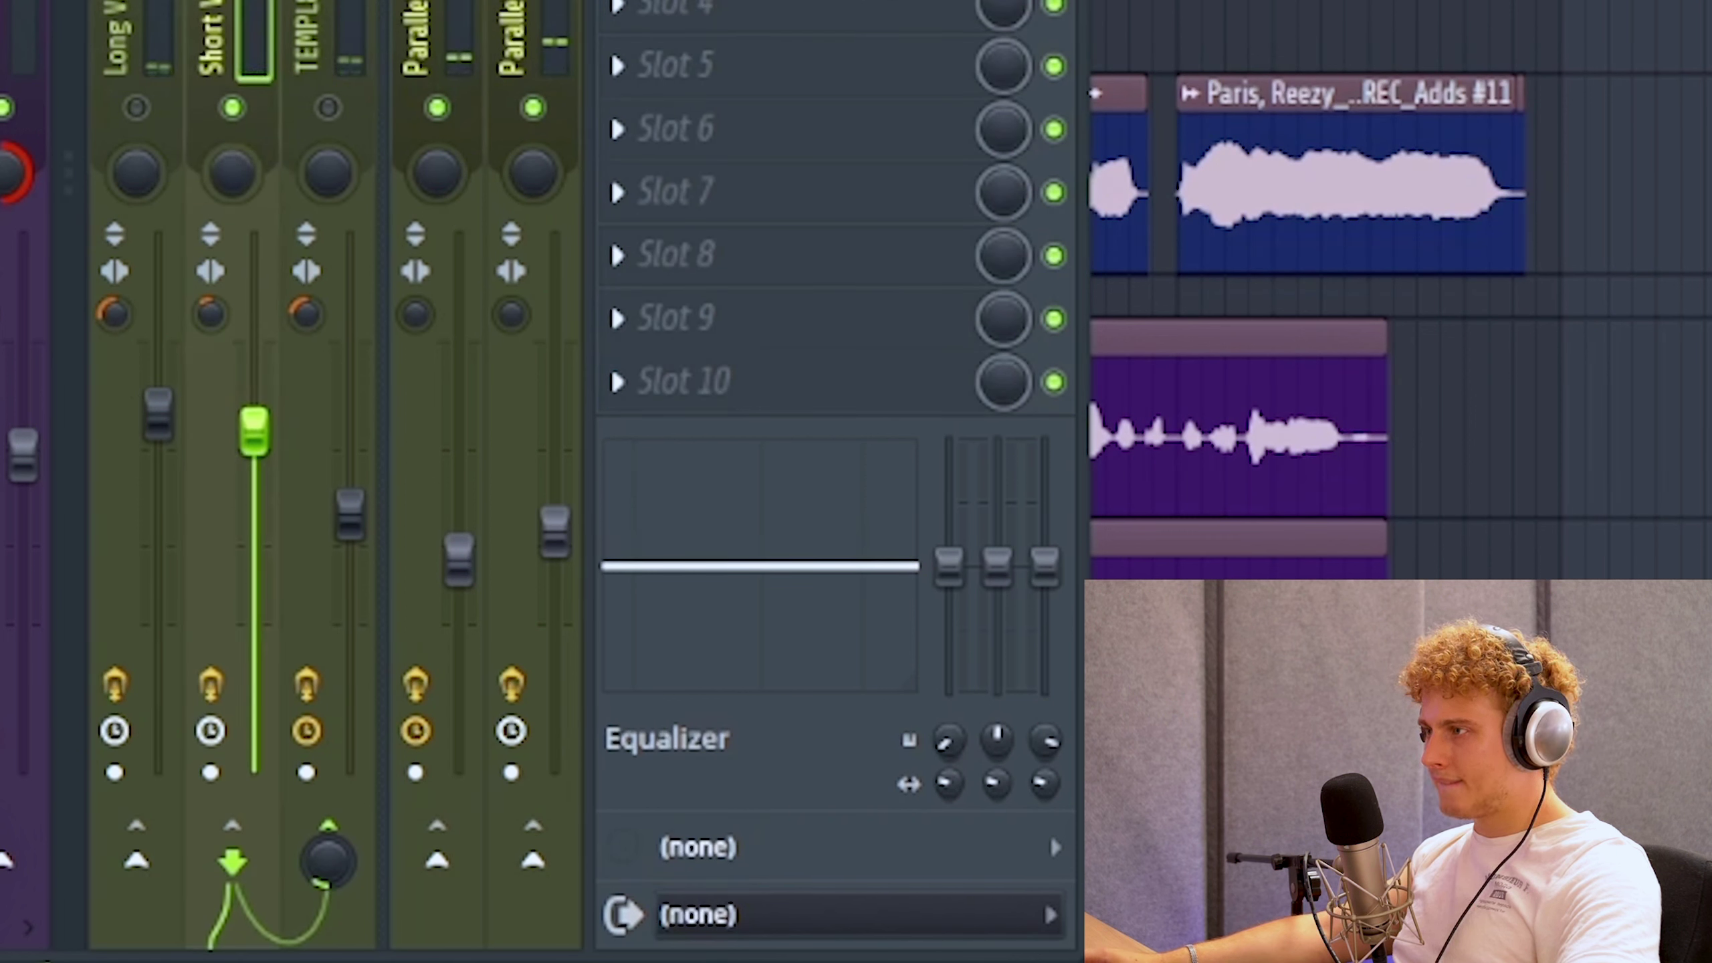
{"action": "left_click_drag", "start_coordinate": [250, 566], "coordinate": [251, 659]}
{"action": "left_click_drag", "start_coordinate": [255, 519], "coordinate": [254, 402]}
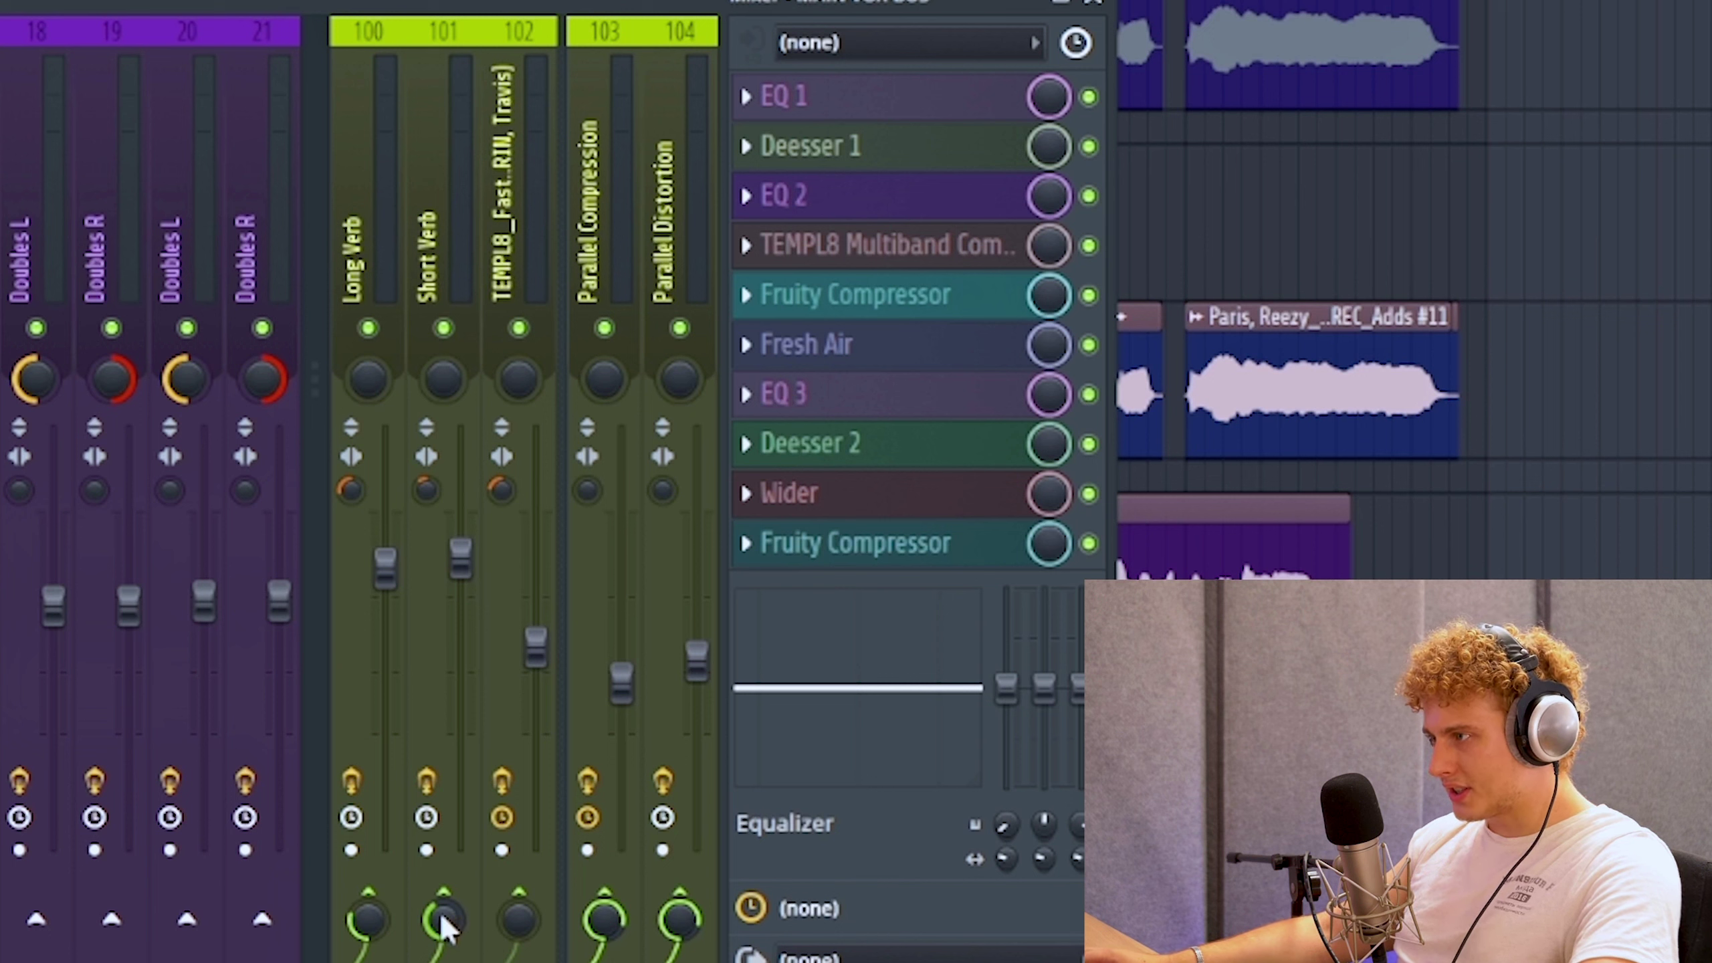
{"action": "key", "text": "space"}
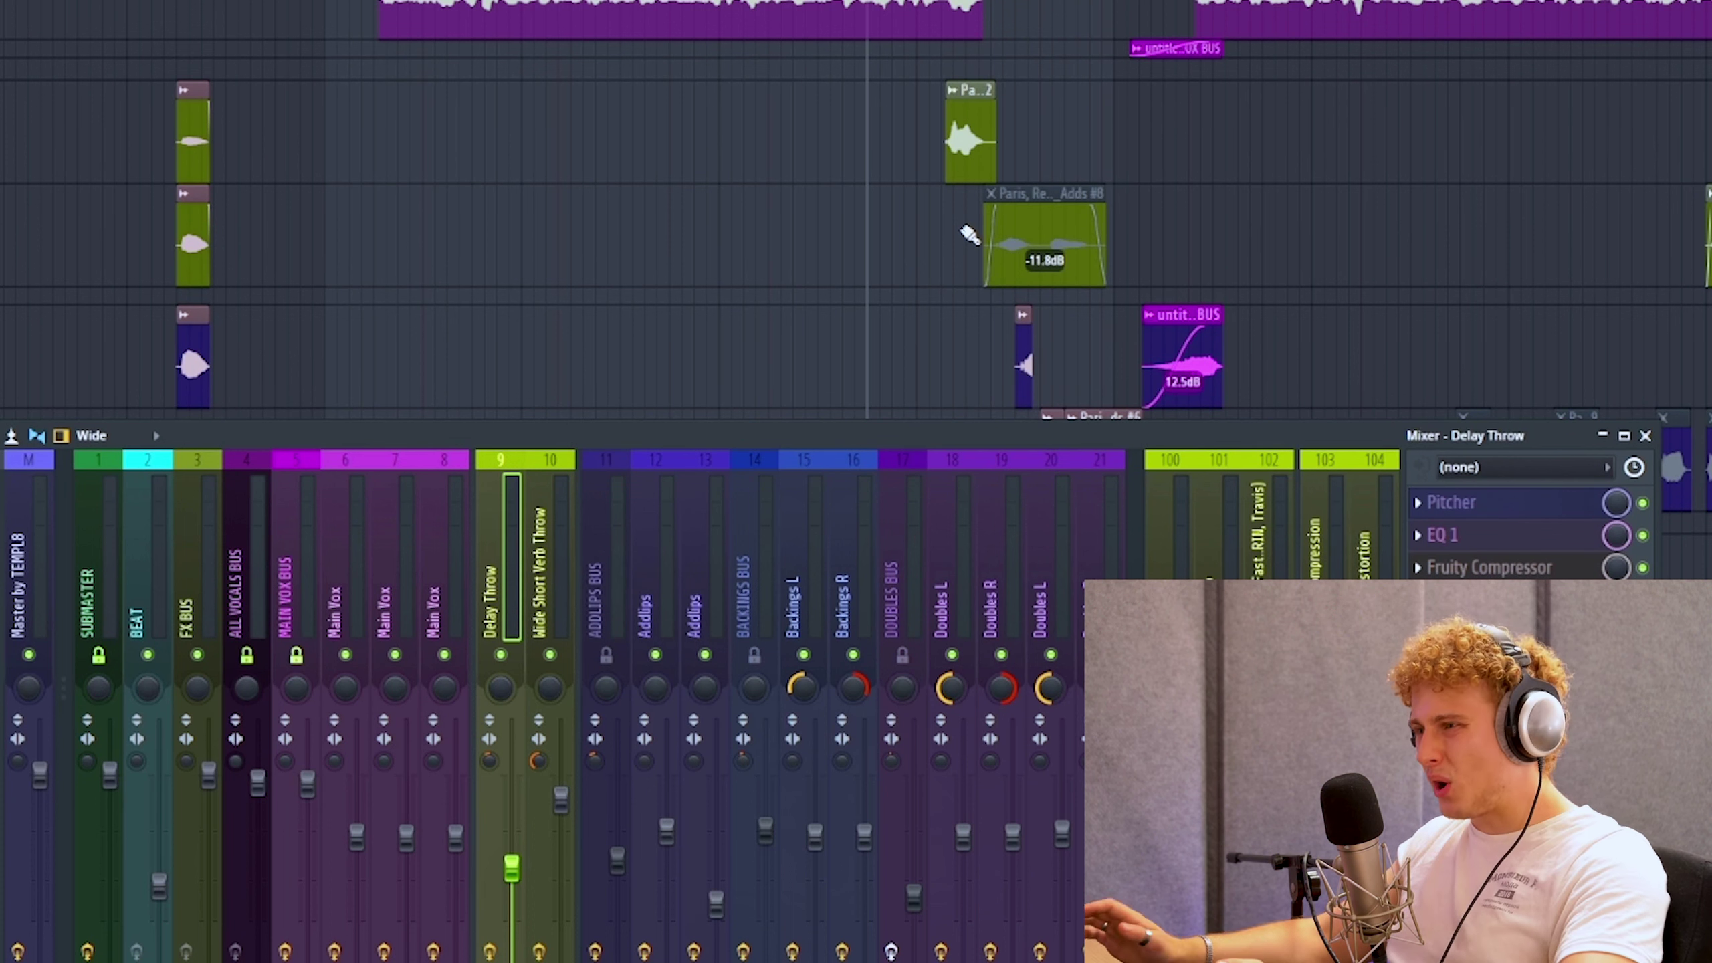
Step: Examine the Delay Throw and Wide Short Verb Throw mixer tracks and the green throw clips around bar 12 in the playlist
{"action": "left_click", "coordinate": [545, 563]}
{"action": "left_click", "coordinate": [507, 580]}
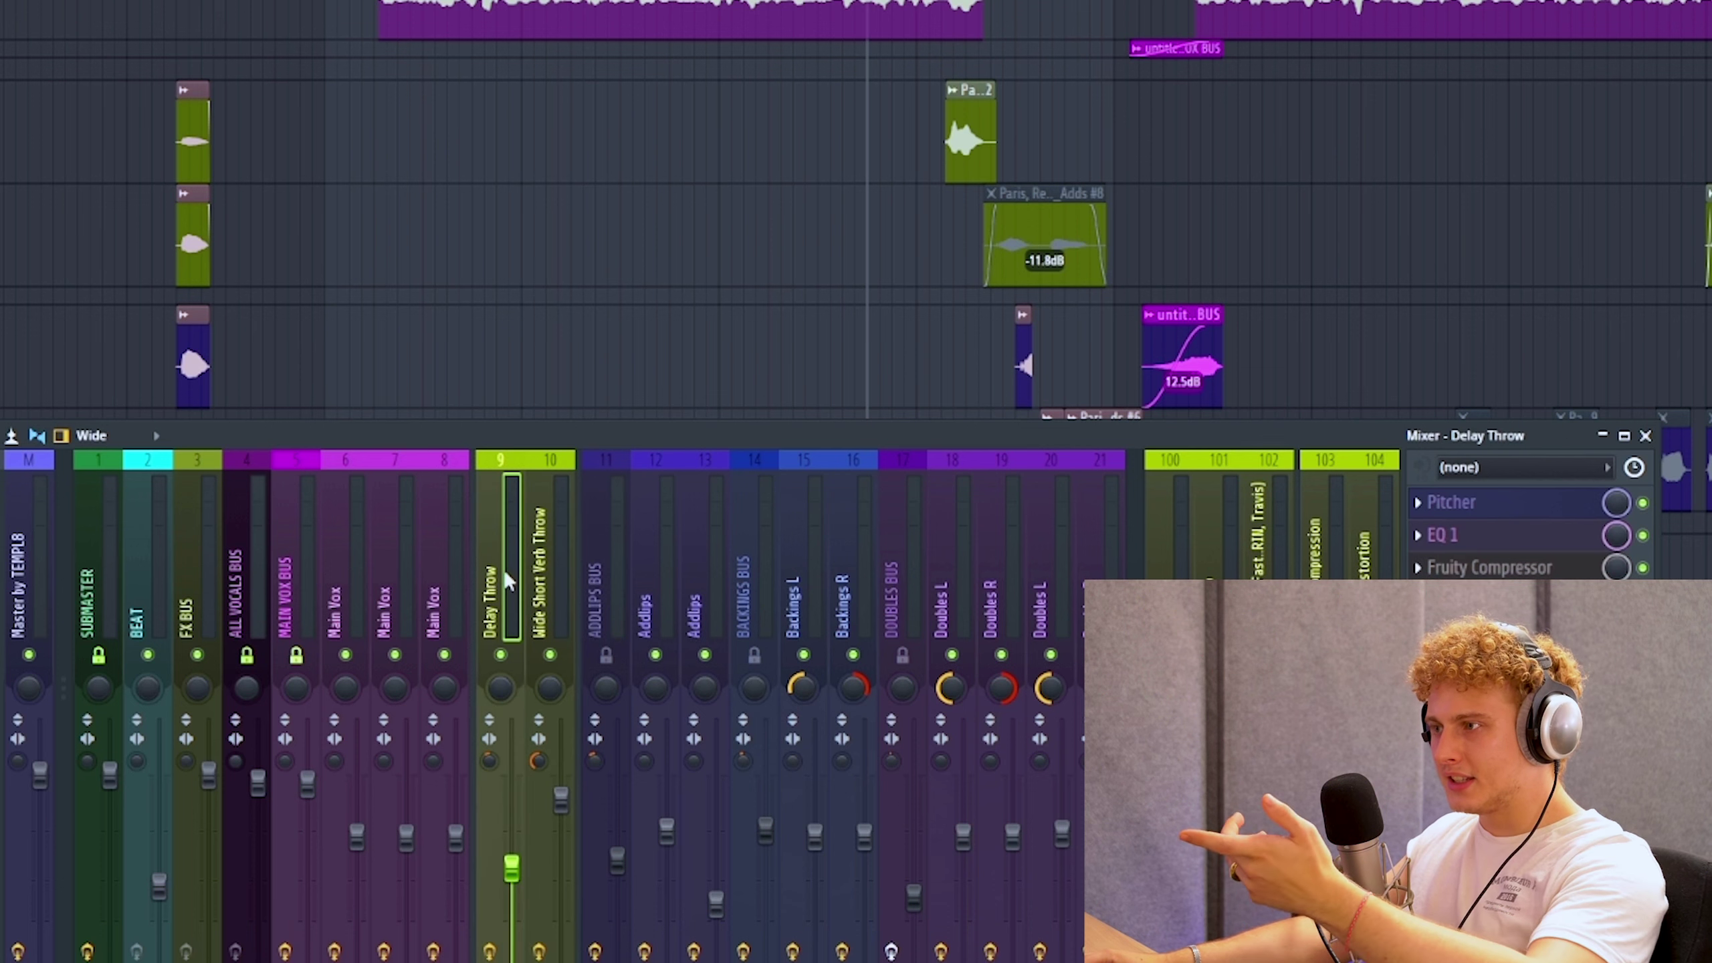
{"action": "left_click", "coordinate": [574, 585]}
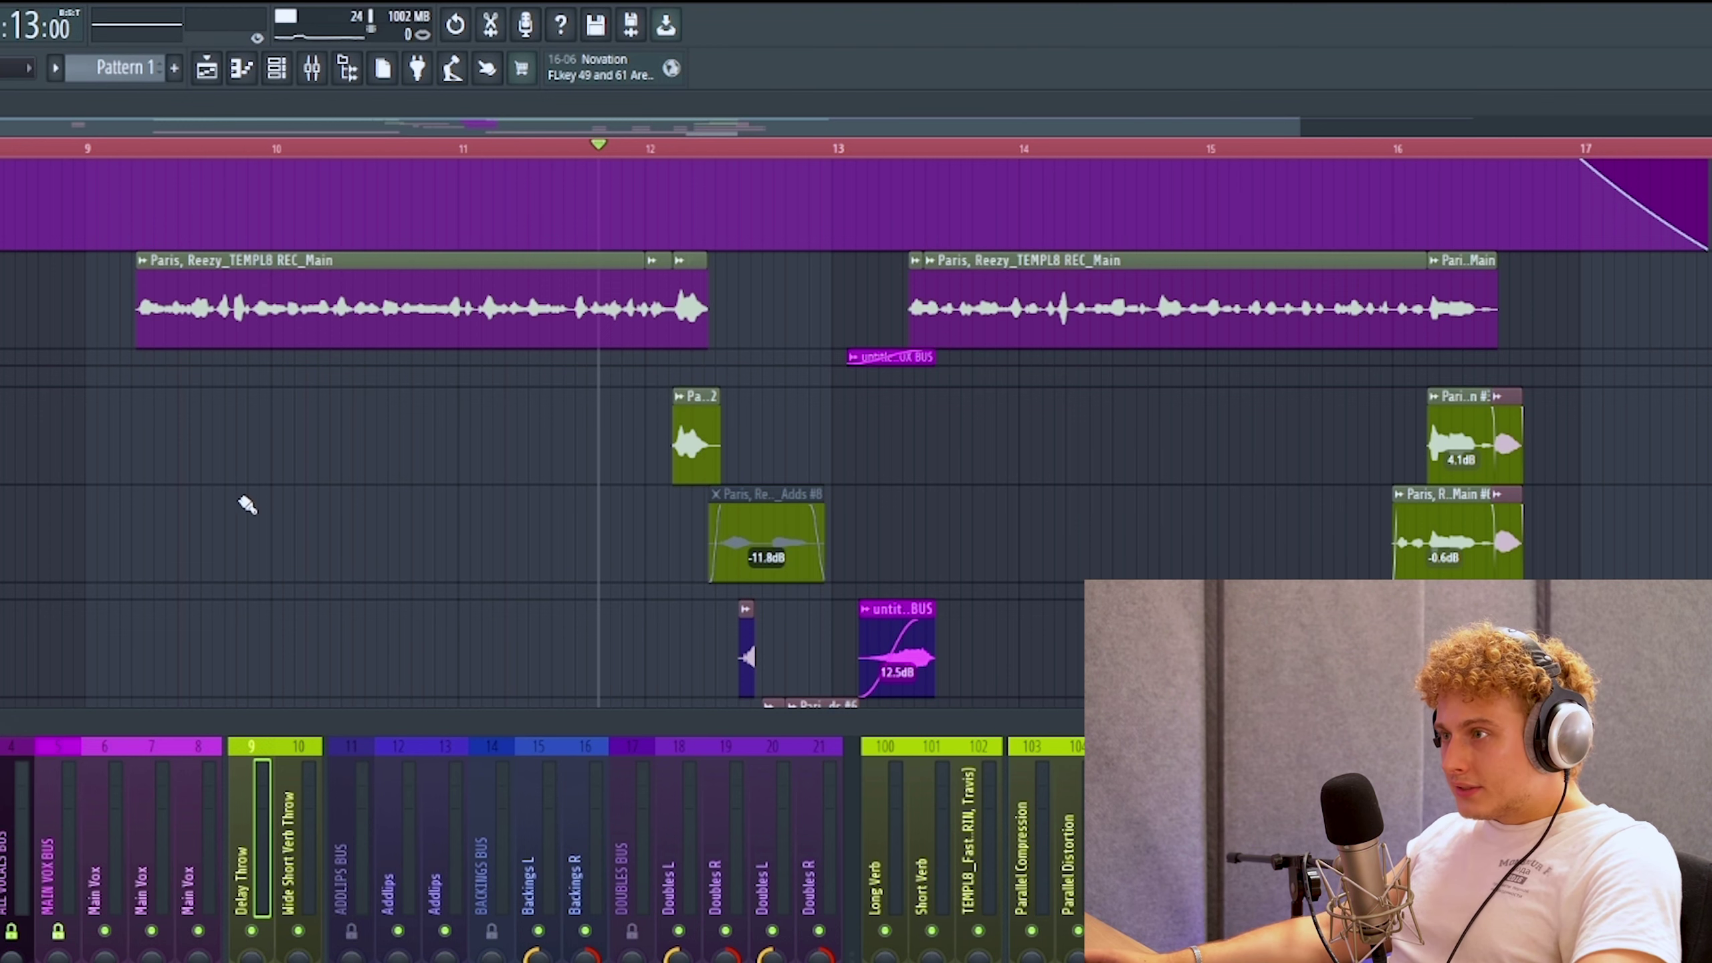
{"action": "scroll", "coordinate": [772, 480], "scroll_direction": "up", "scroll_amount": 5}
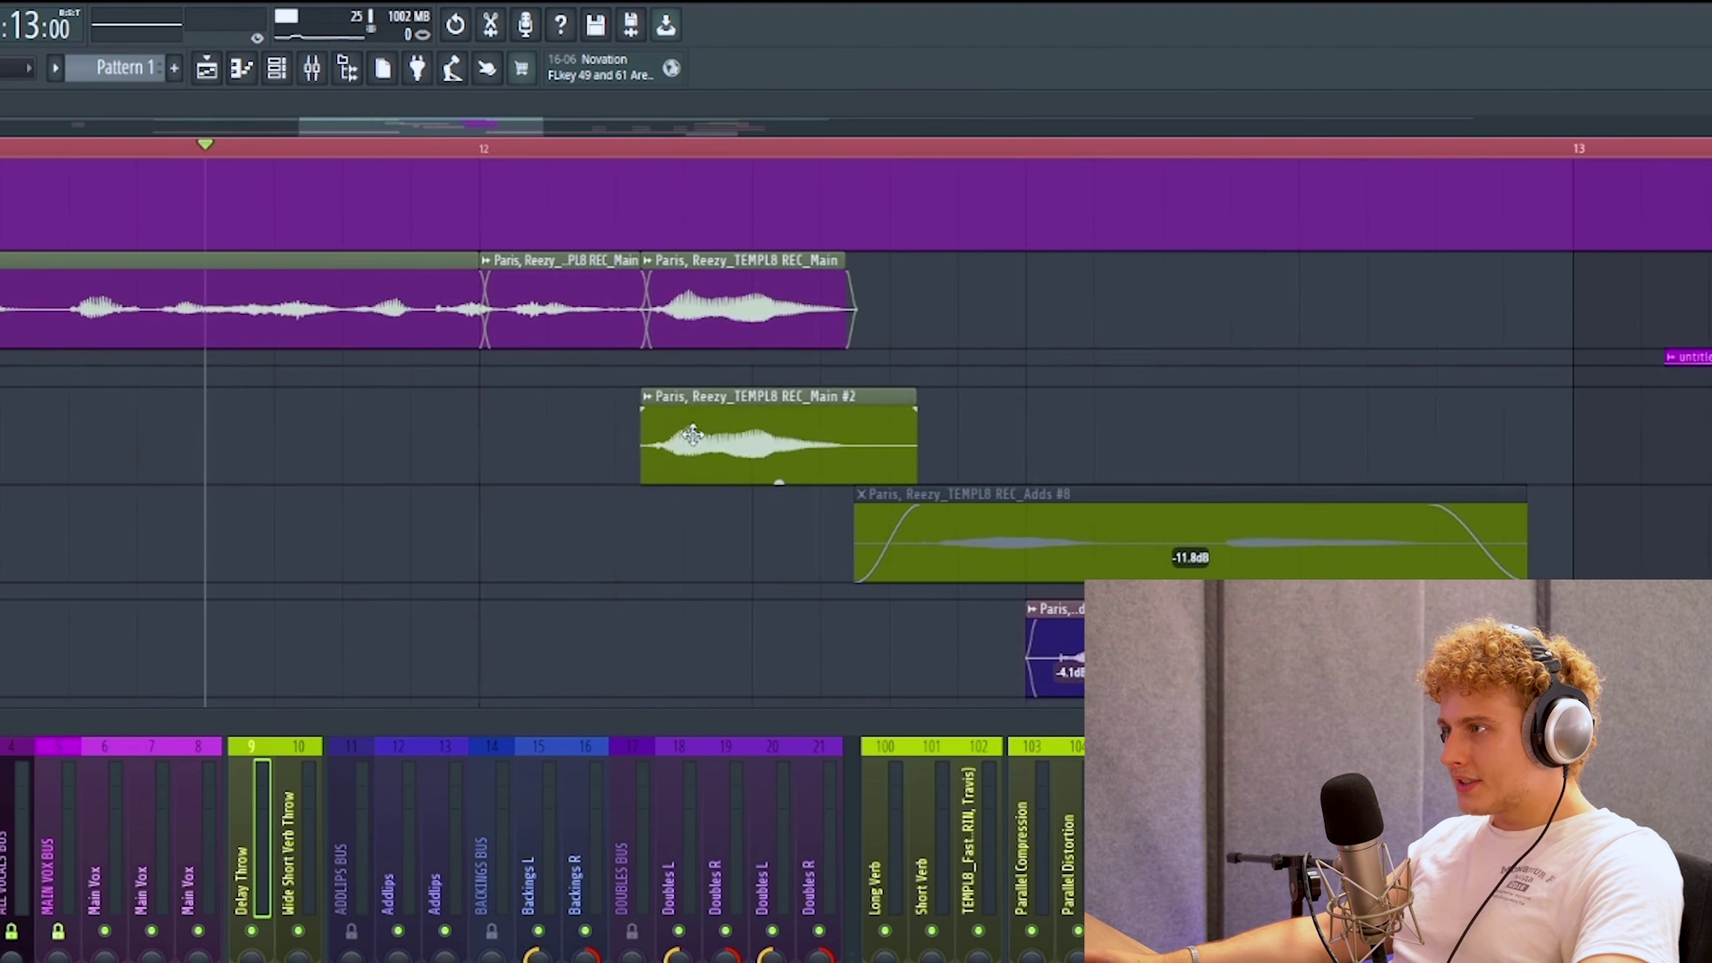
{"action": "scroll", "coordinate": [654, 340], "scroll_direction": "down", "scroll_amount": 3}
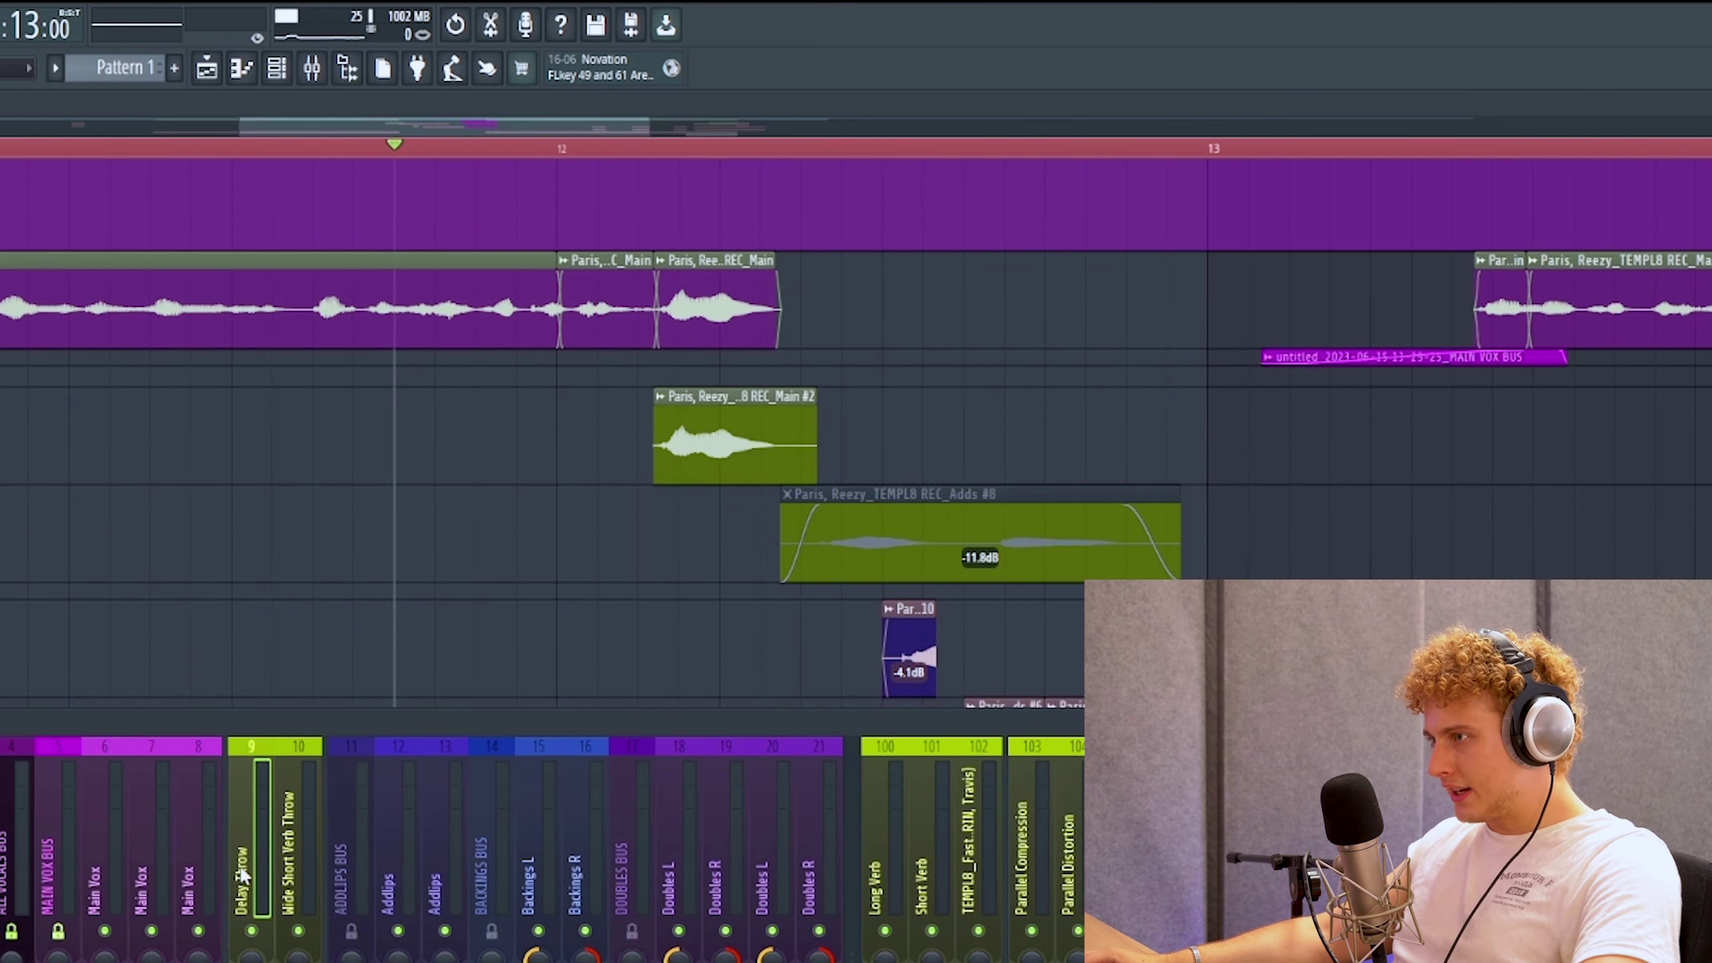
{"action": "key", "text": "F9"}
{"action": "mouse_move", "coordinate": [736, 481]}
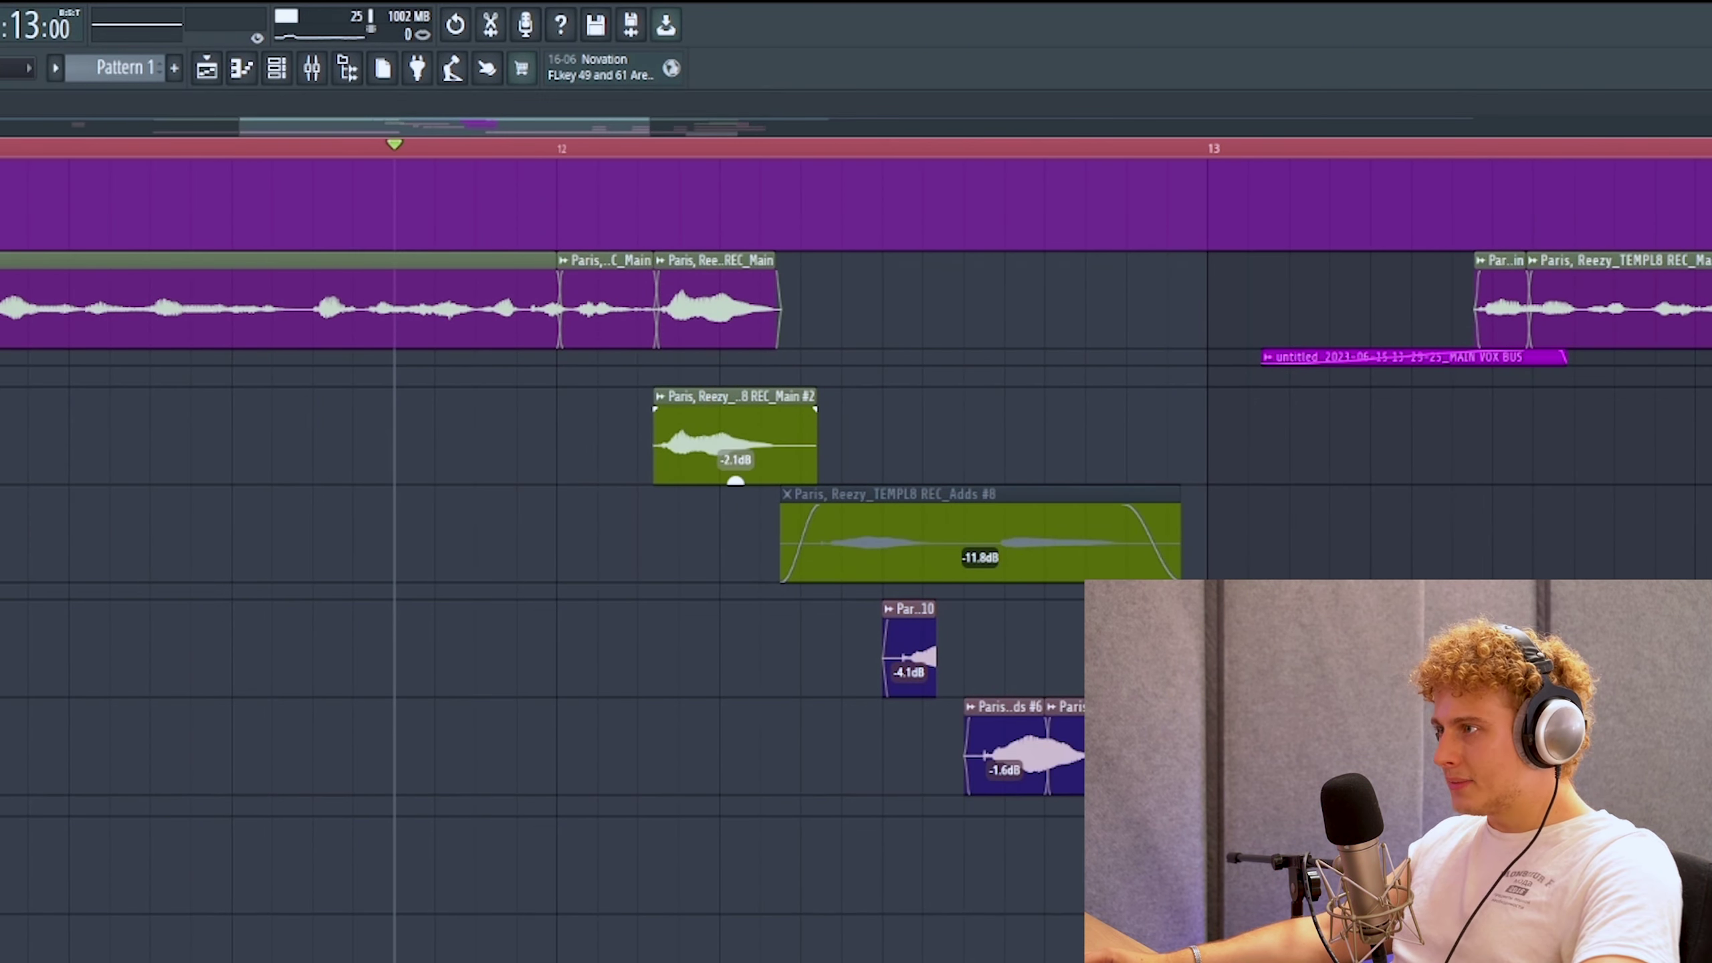
{"action": "scroll", "coordinate": [733, 514], "scroll_direction": "down", "scroll_amount": 2}
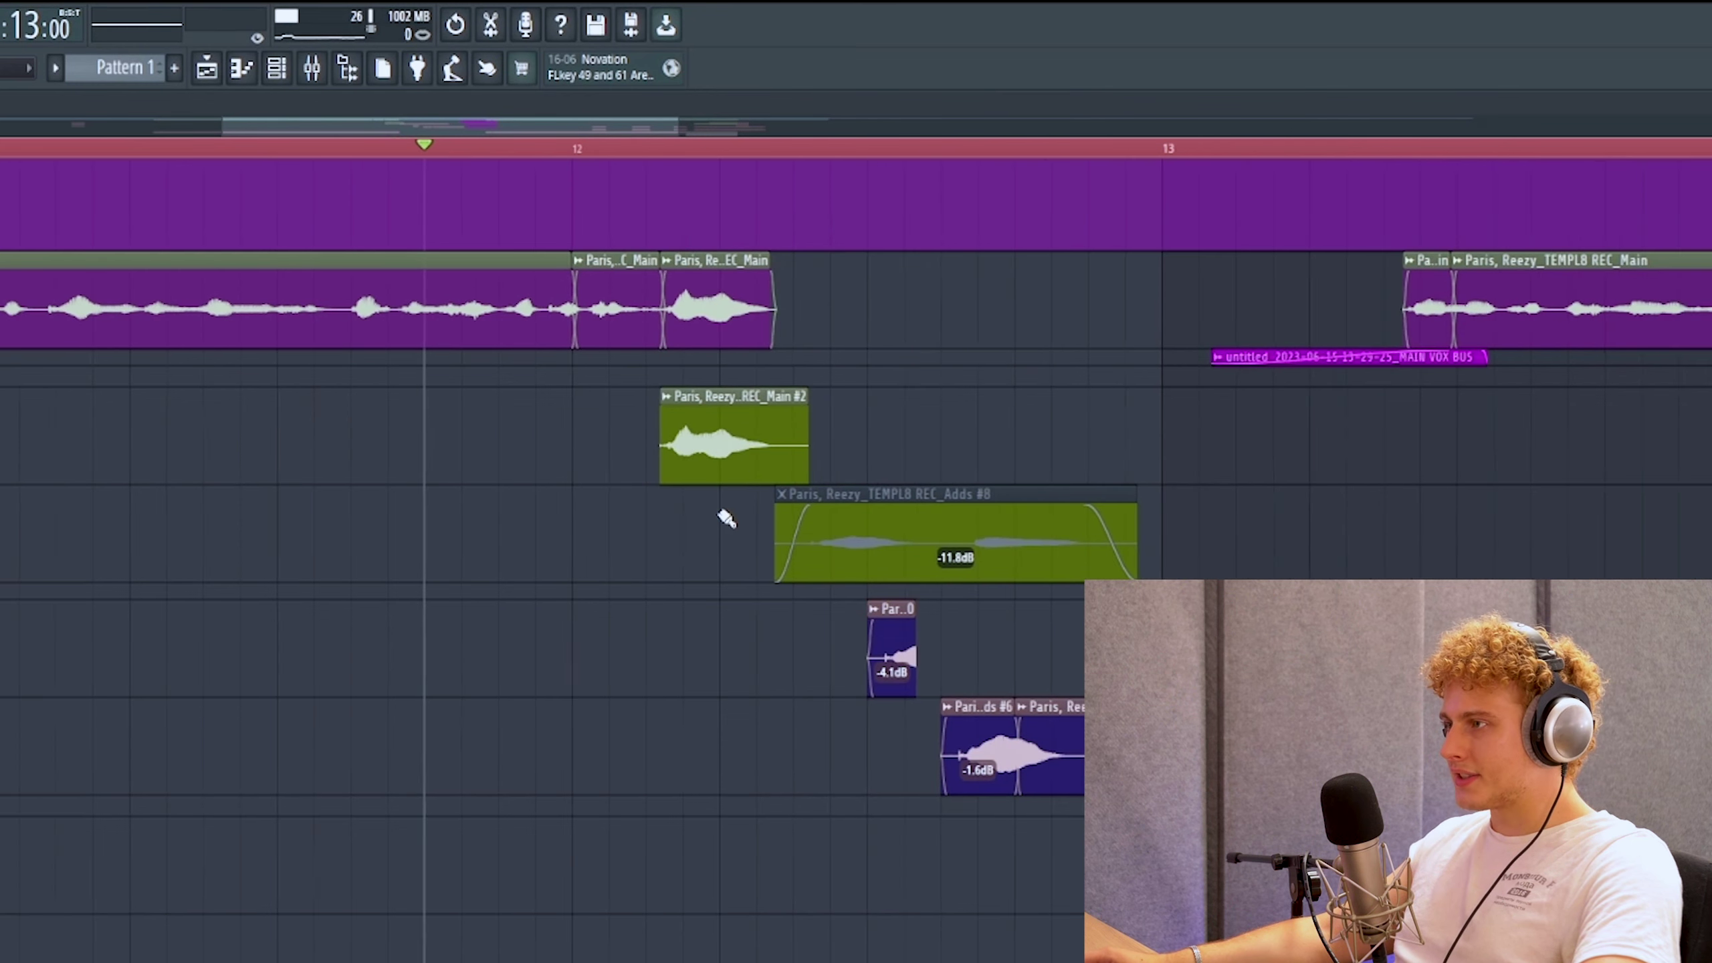
{"action": "left_click", "coordinate": [311, 70]}
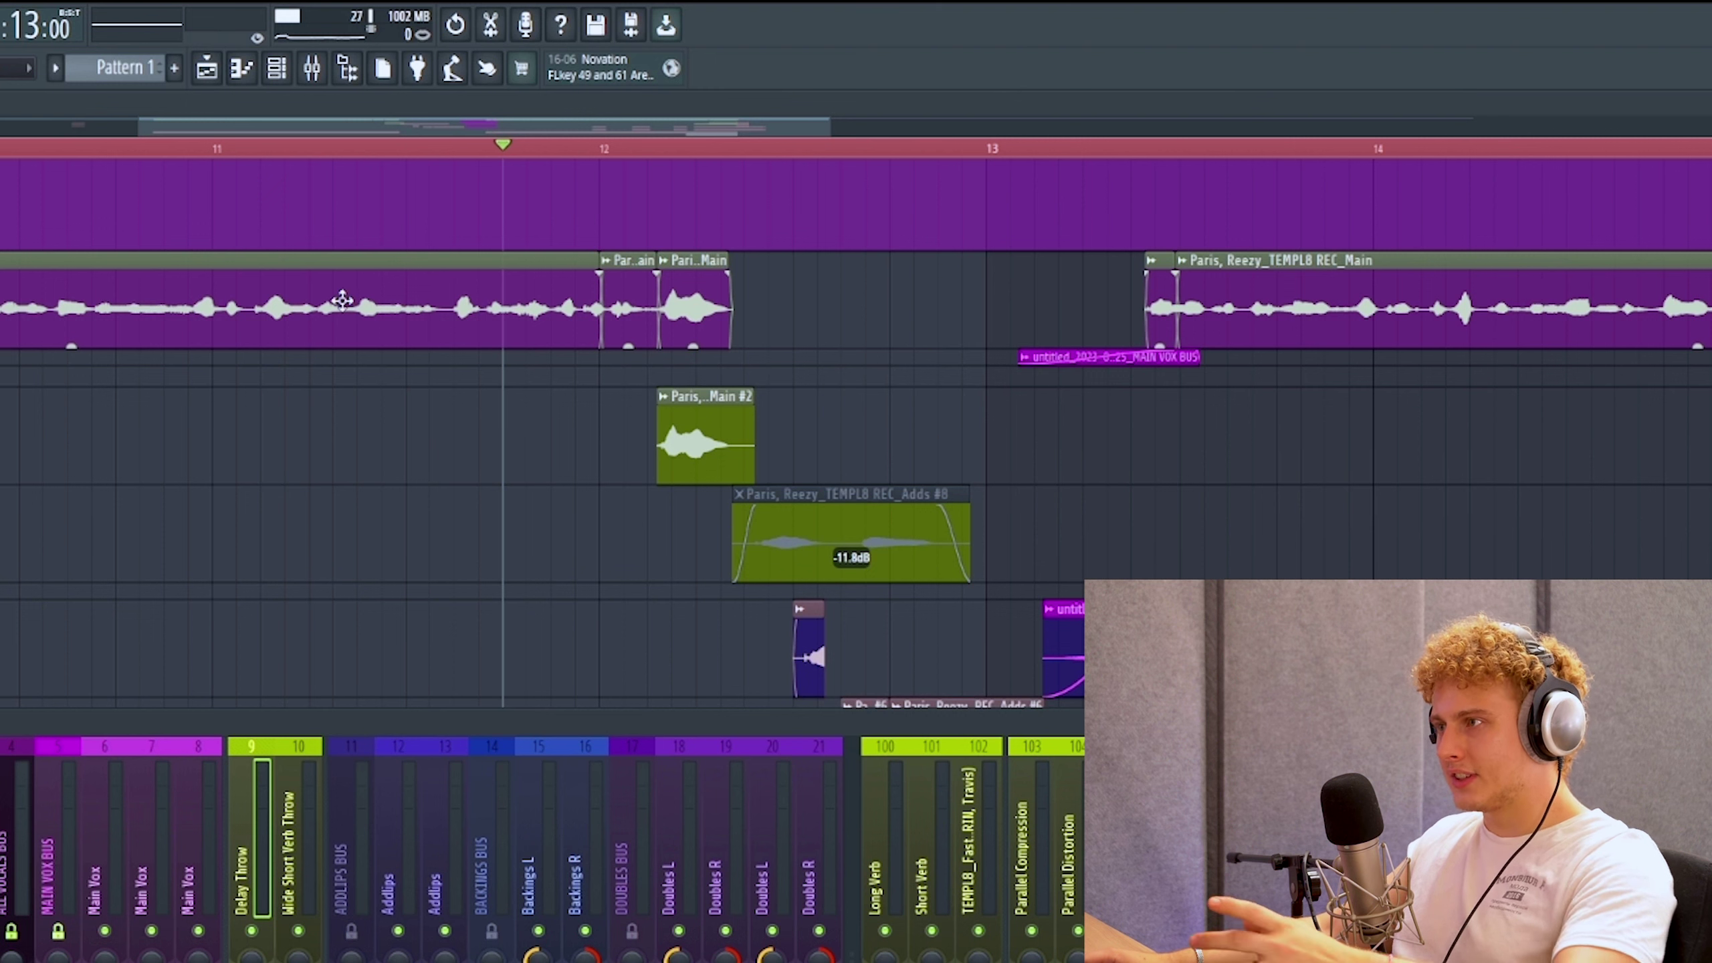
Step: Delete the green throw clip at bar 12 and rejoin the sliced end of the main vocal above it into one clip
{"action": "key", "text": "F9"}
{"action": "right_click", "coordinate": [706, 462]}
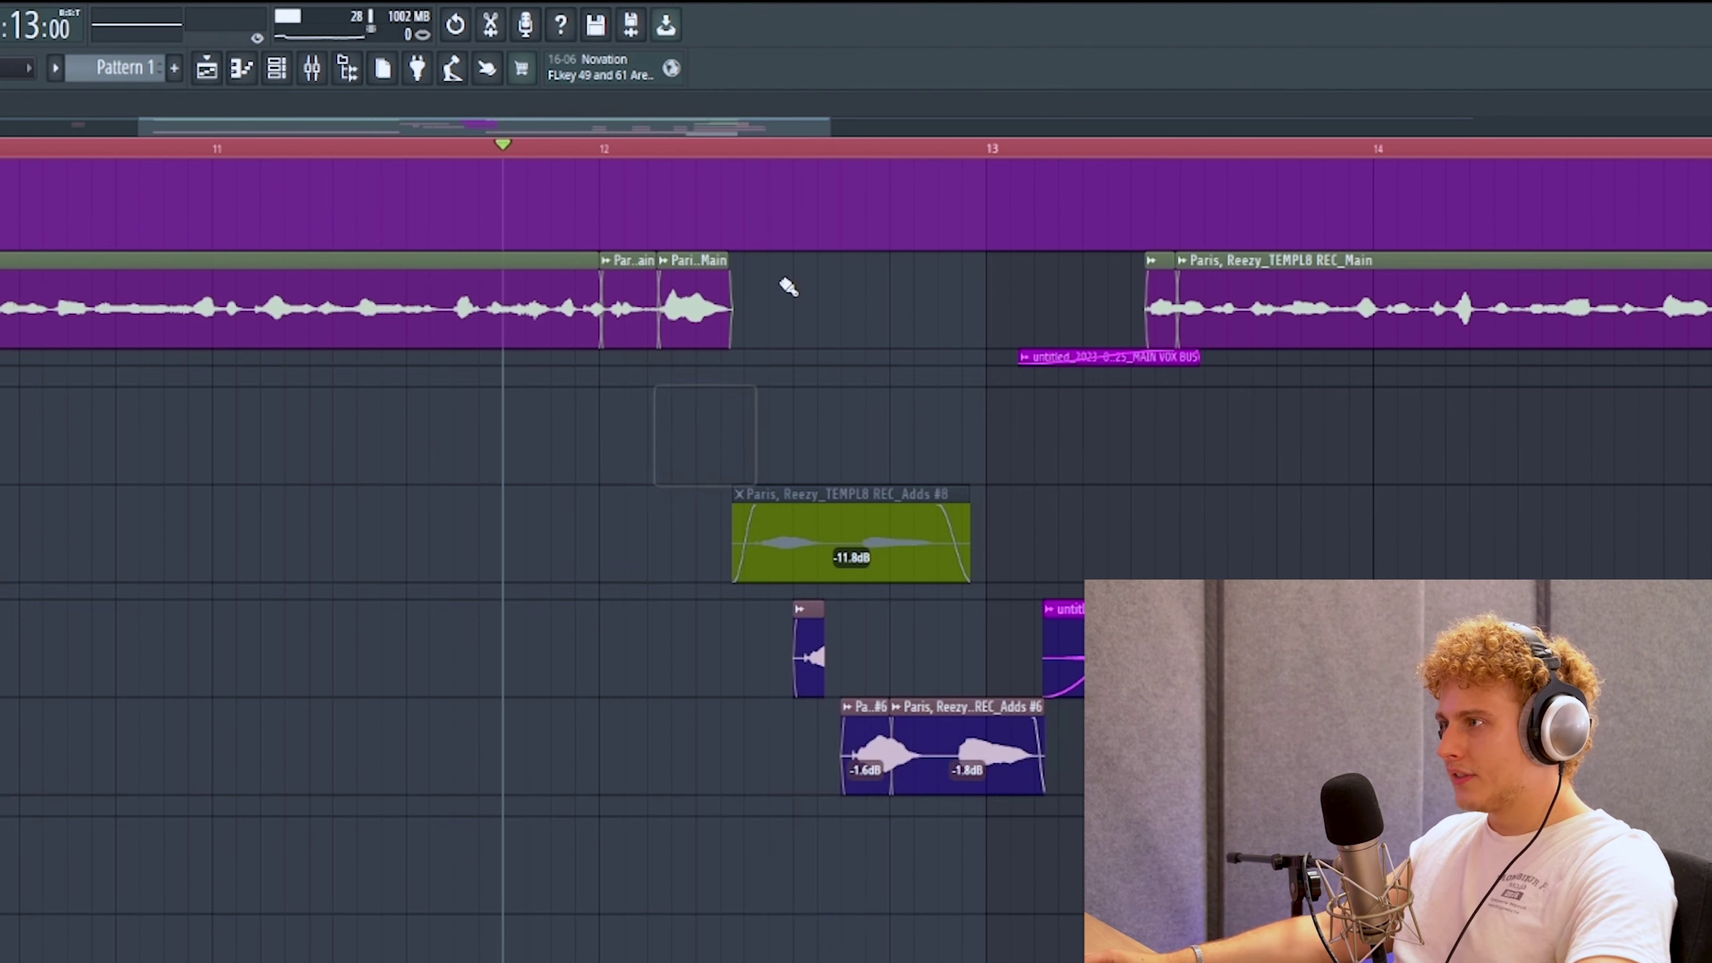
{"action": "right_click", "coordinate": [665, 313]}
{"action": "left_click_drag", "start_coordinate": [657, 295], "coordinate": [740, 298]}
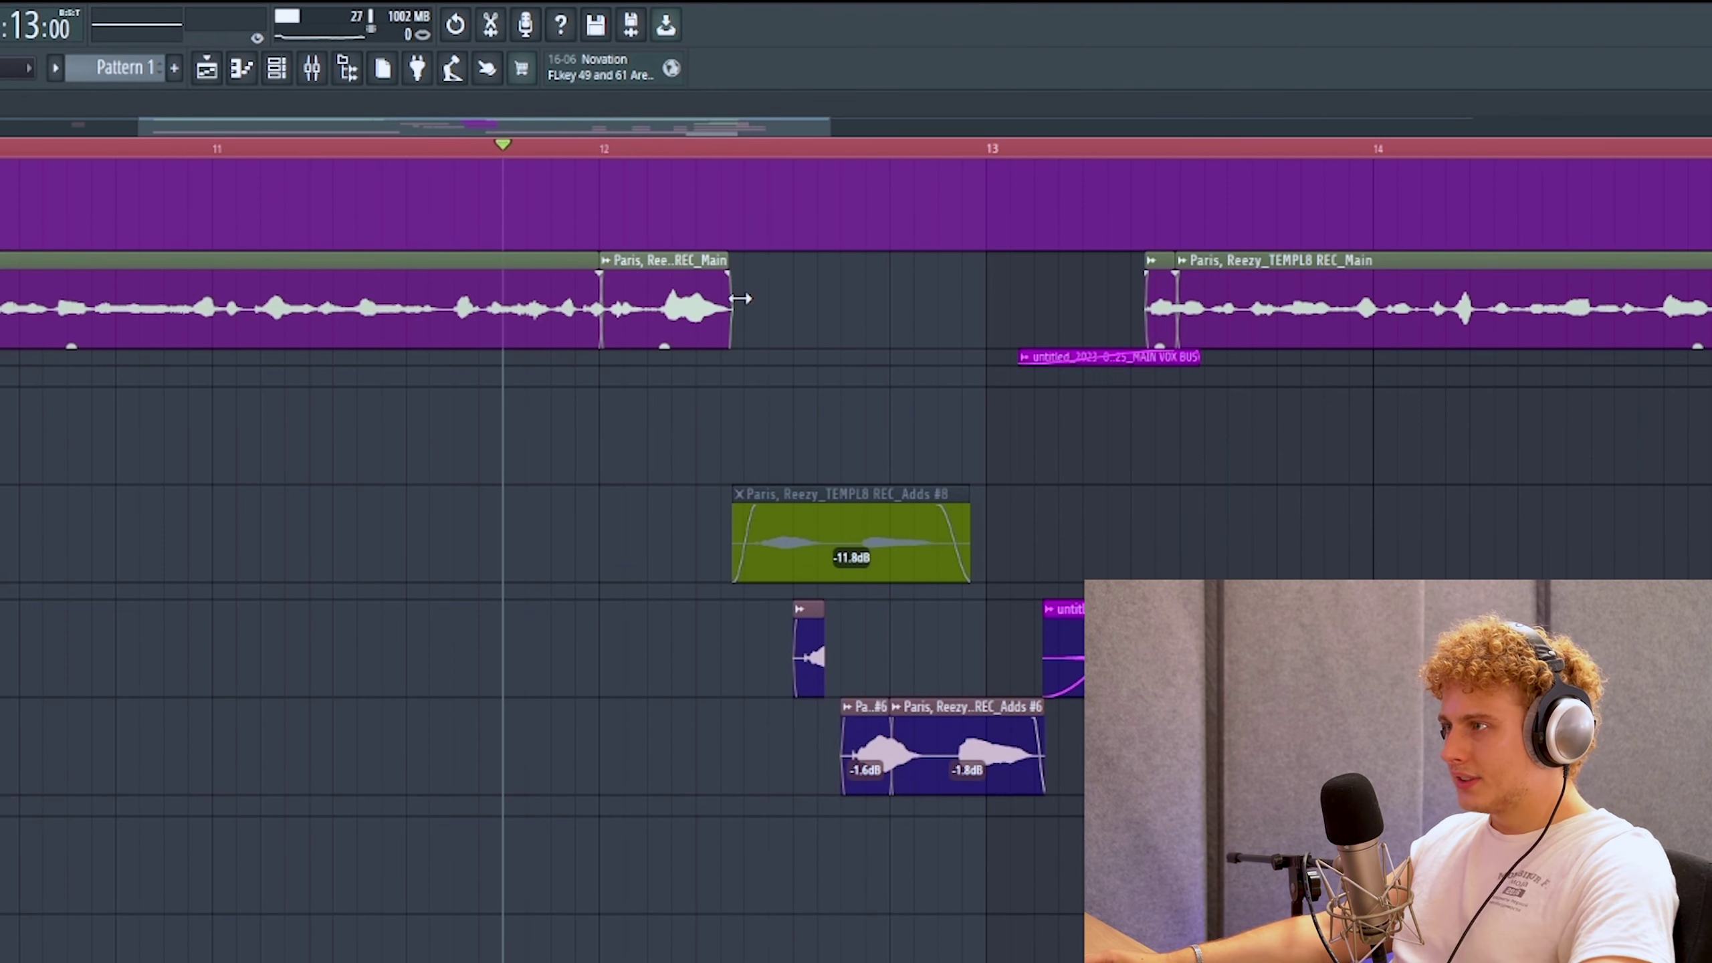
Step: Play the vocal phrase from midway through bar 11 to hear its ending without the throw clip
{"action": "left_click", "coordinate": [429, 147]}
{"action": "key", "text": "space"}
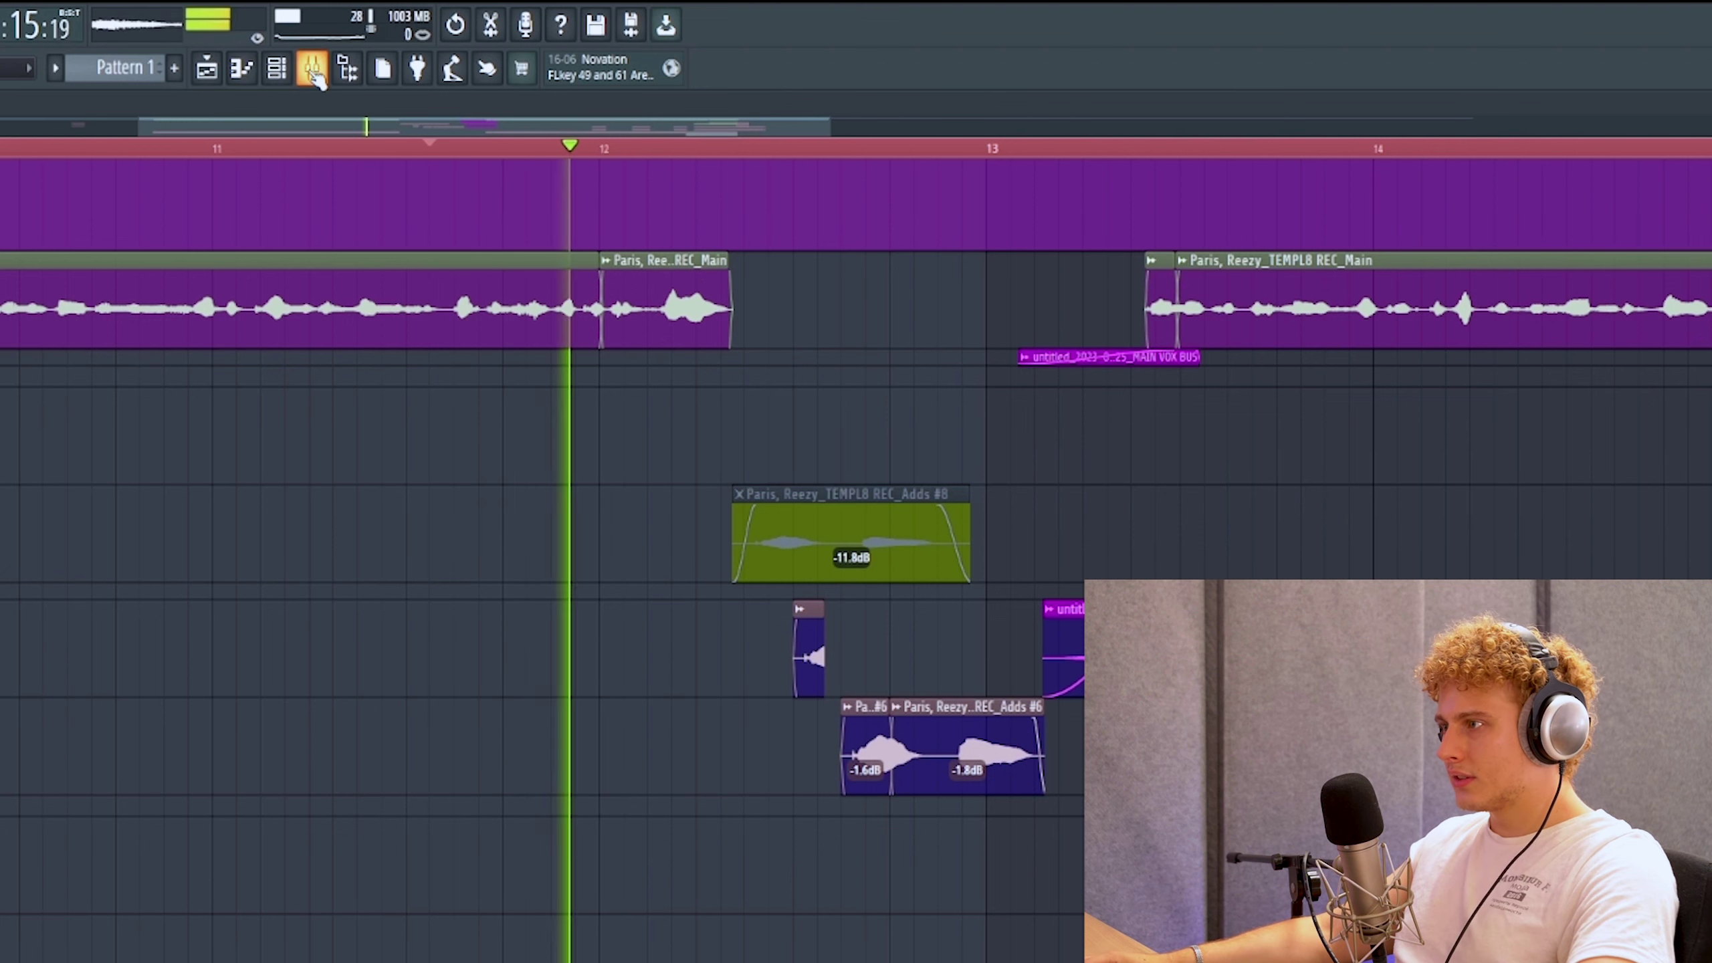
{"action": "key", "text": "space"}
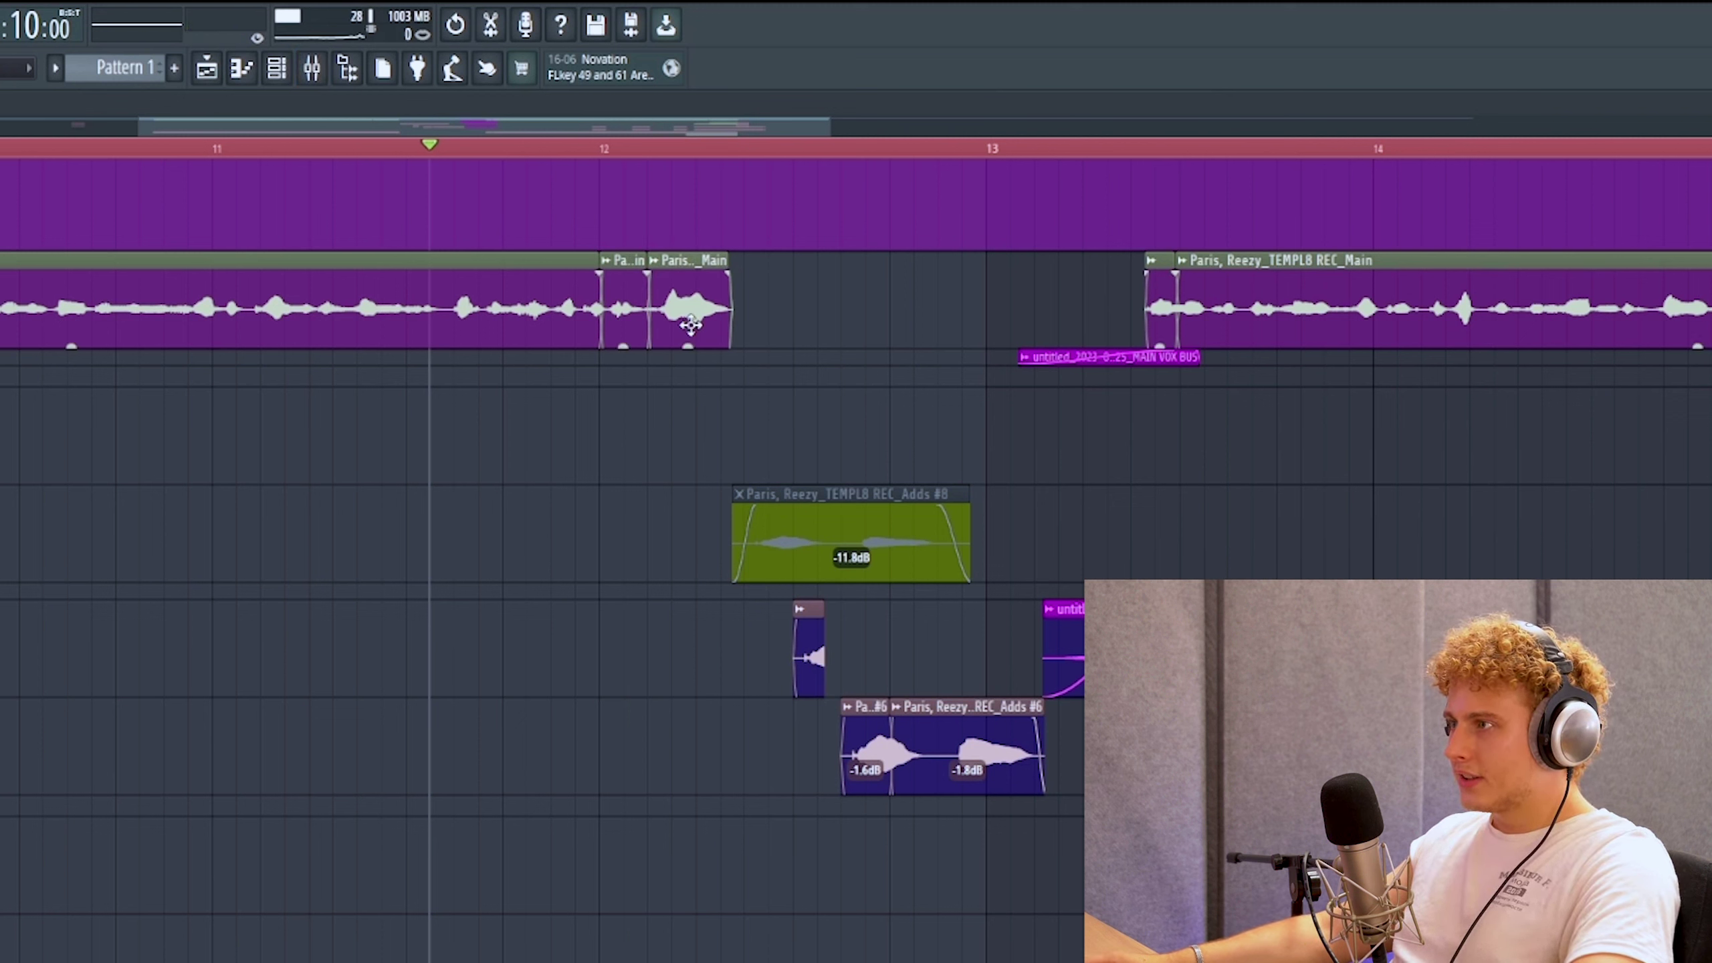
Step: Slice off the main vocal's last word after bar 12, copy it onto the green throw track as a unique clip, and play it back
{"action": "left_click_drag", "start_coordinate": [690, 325], "coordinate": [688, 480]}
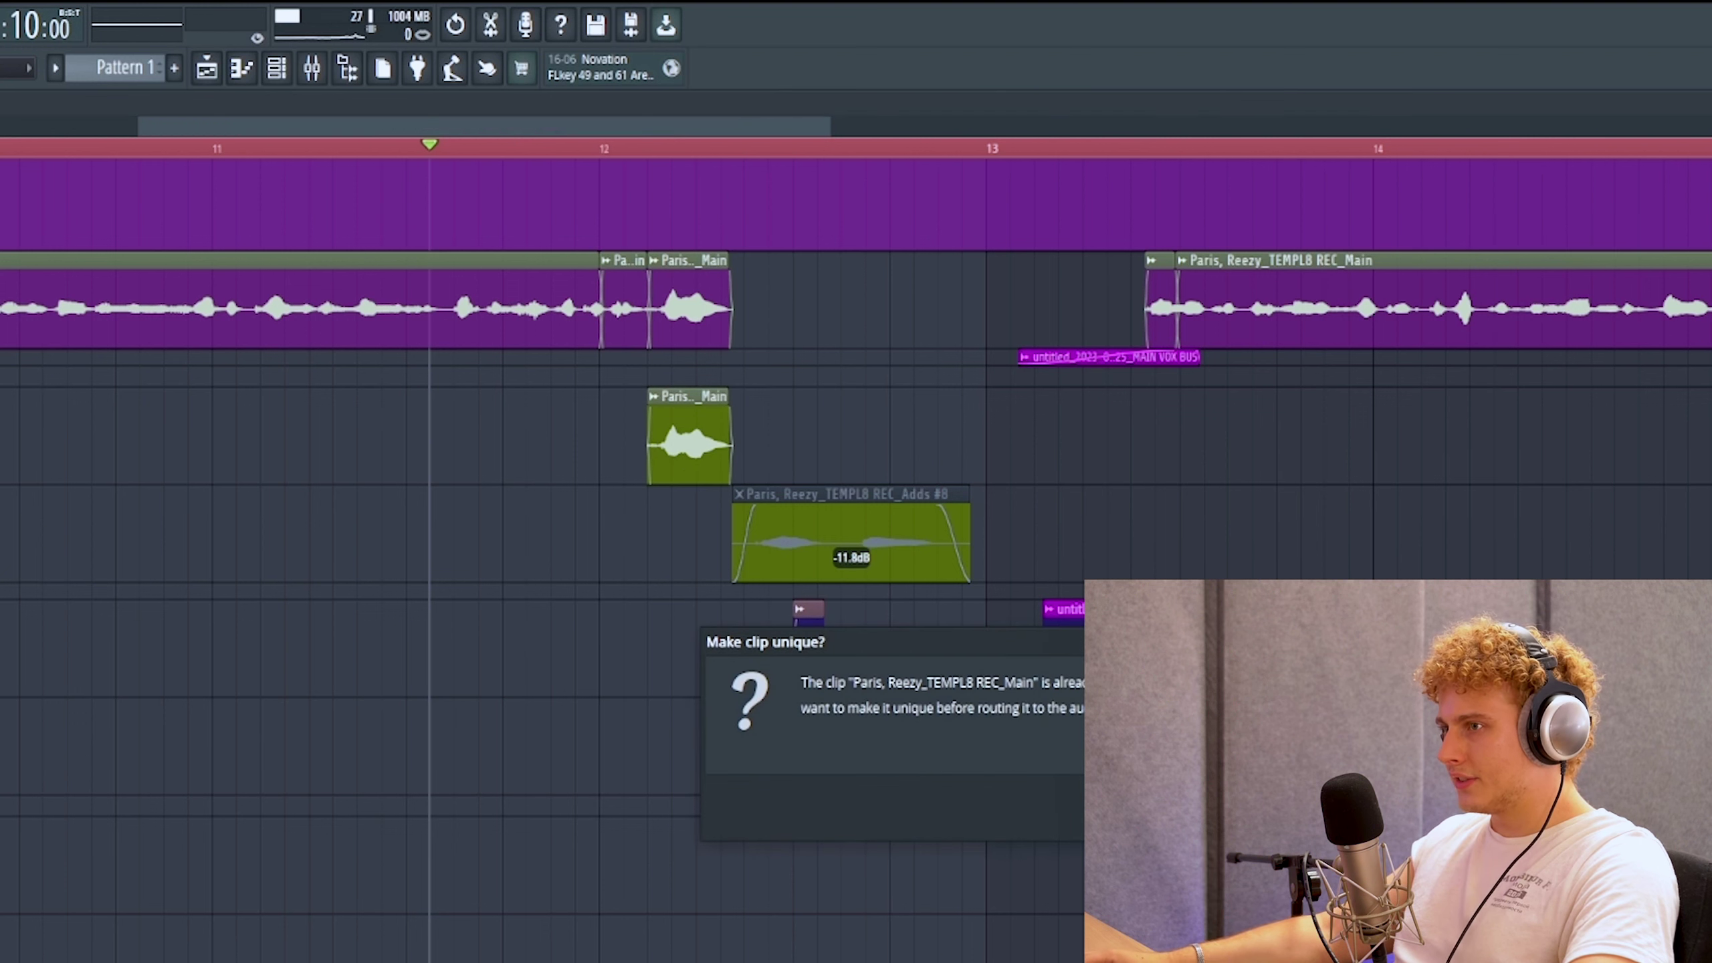
{"action": "key", "text": "Return"}
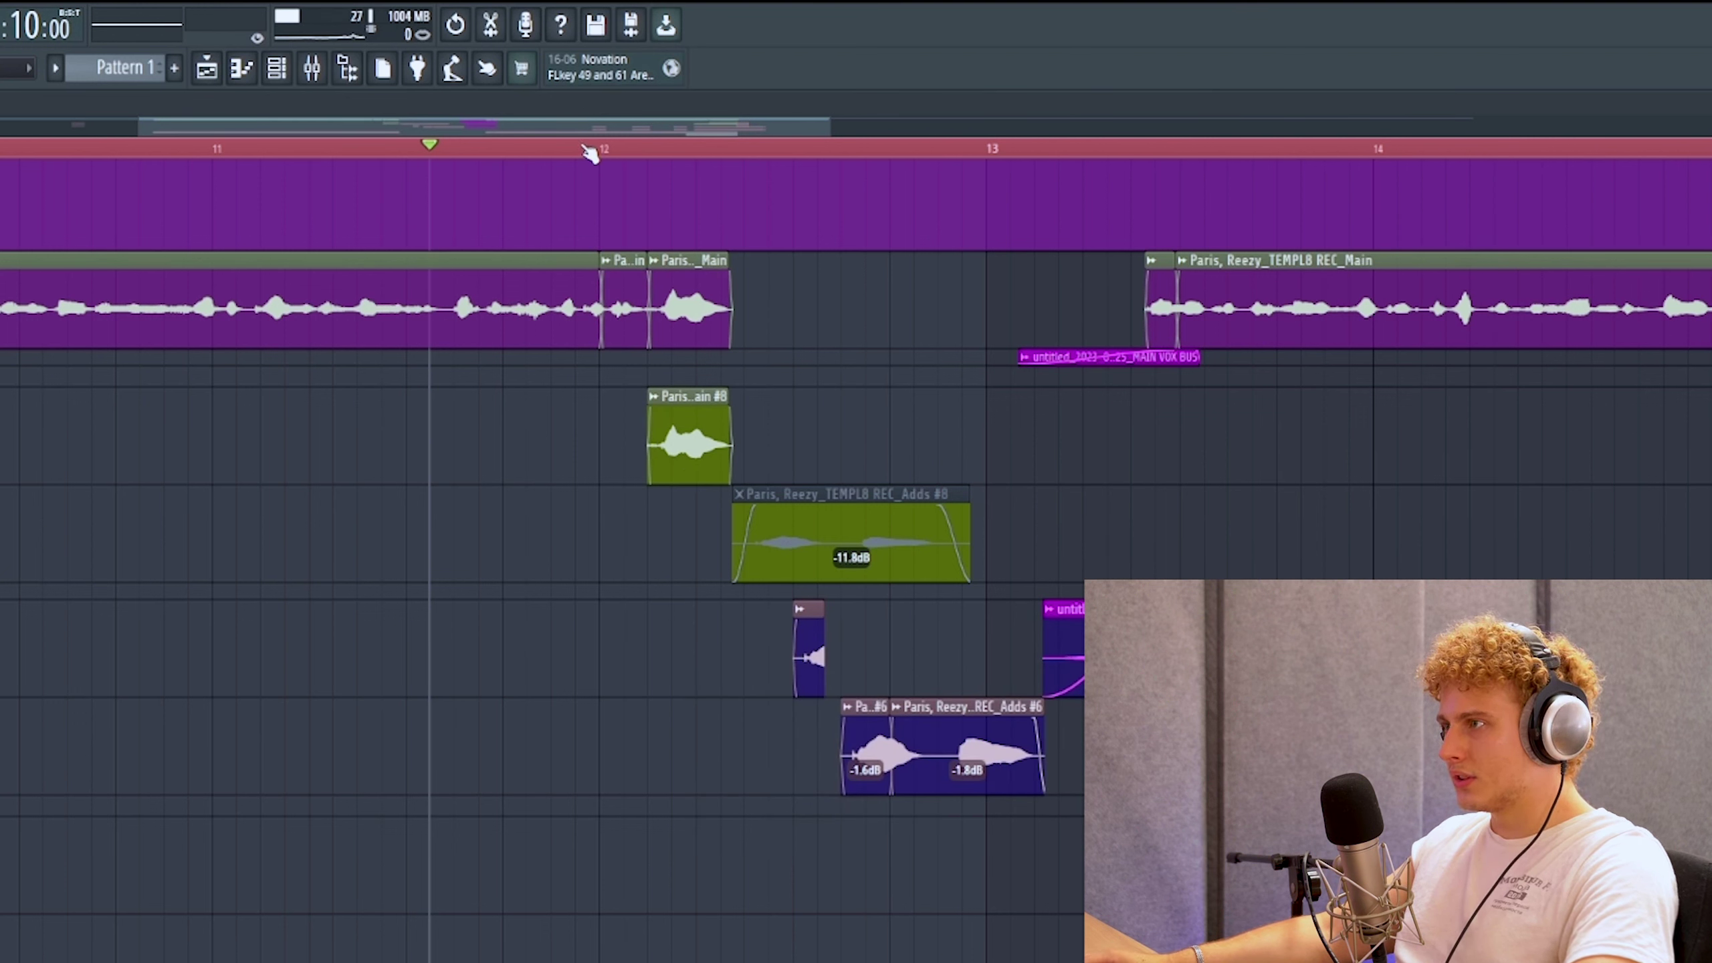
{"action": "key", "text": "space"}
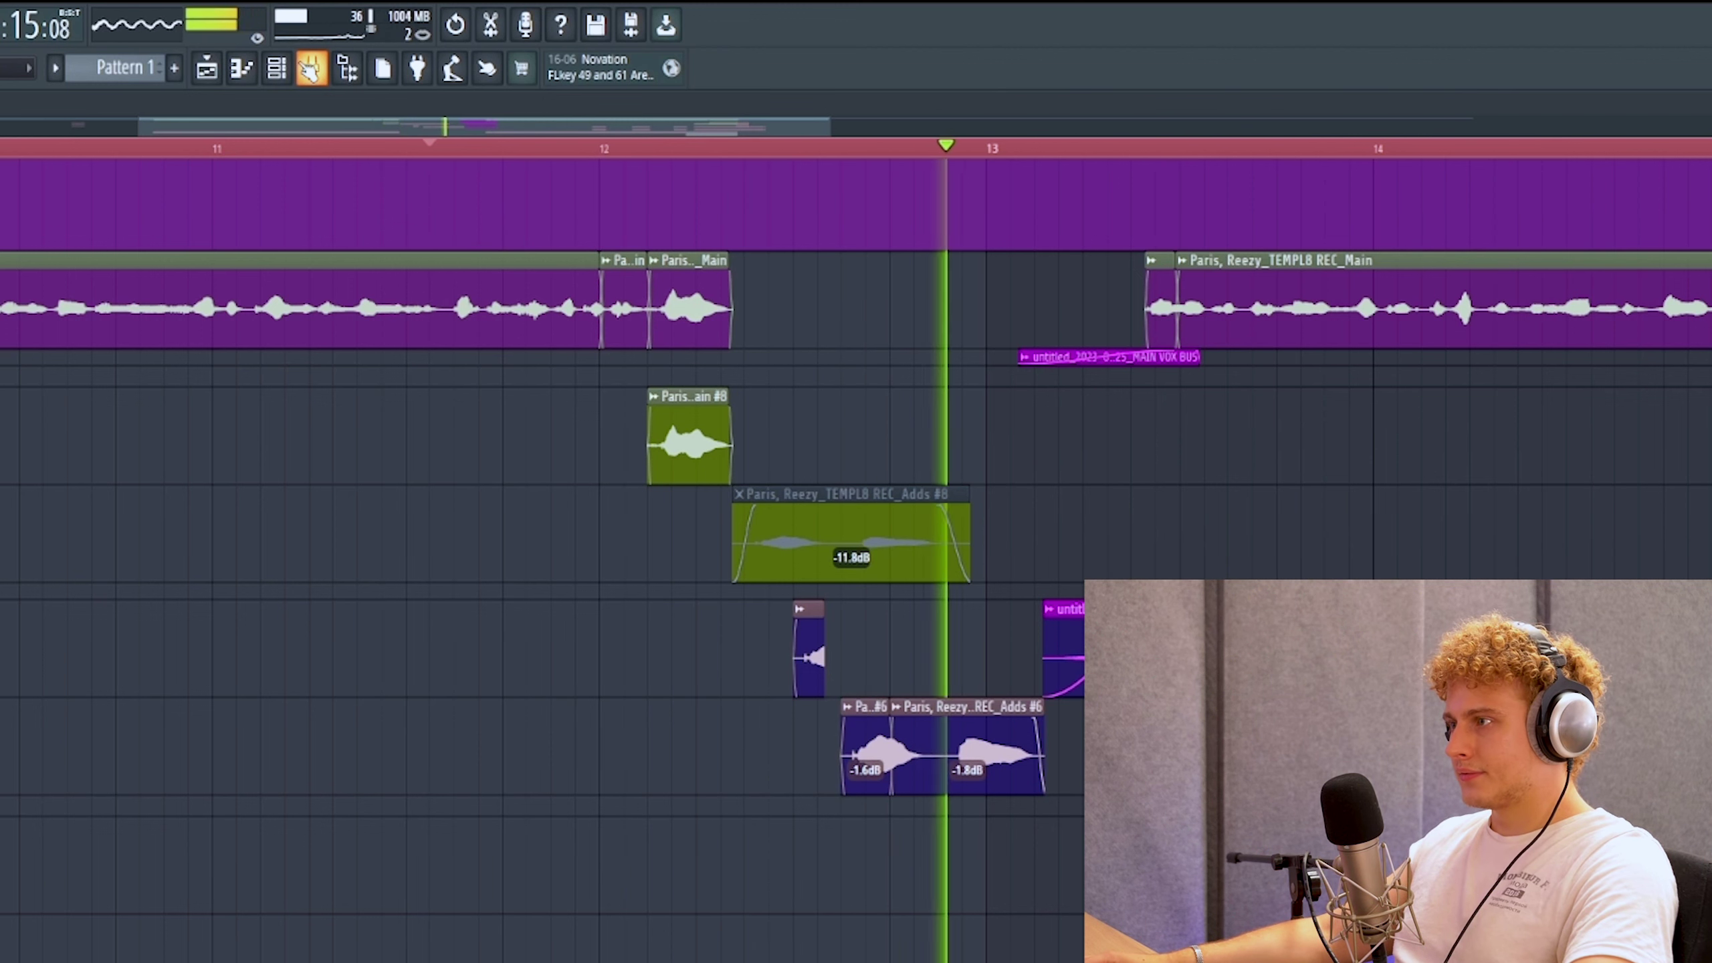
{"action": "key", "text": "space"}
Step: Solo the Delay Throw mixer track, play the phrase to hear the throw on its own, and end the solo
{"action": "left_click", "coordinate": [311, 68]}
{"action": "right_click", "coordinate": [253, 931]}
{"action": "key", "text": "space"}
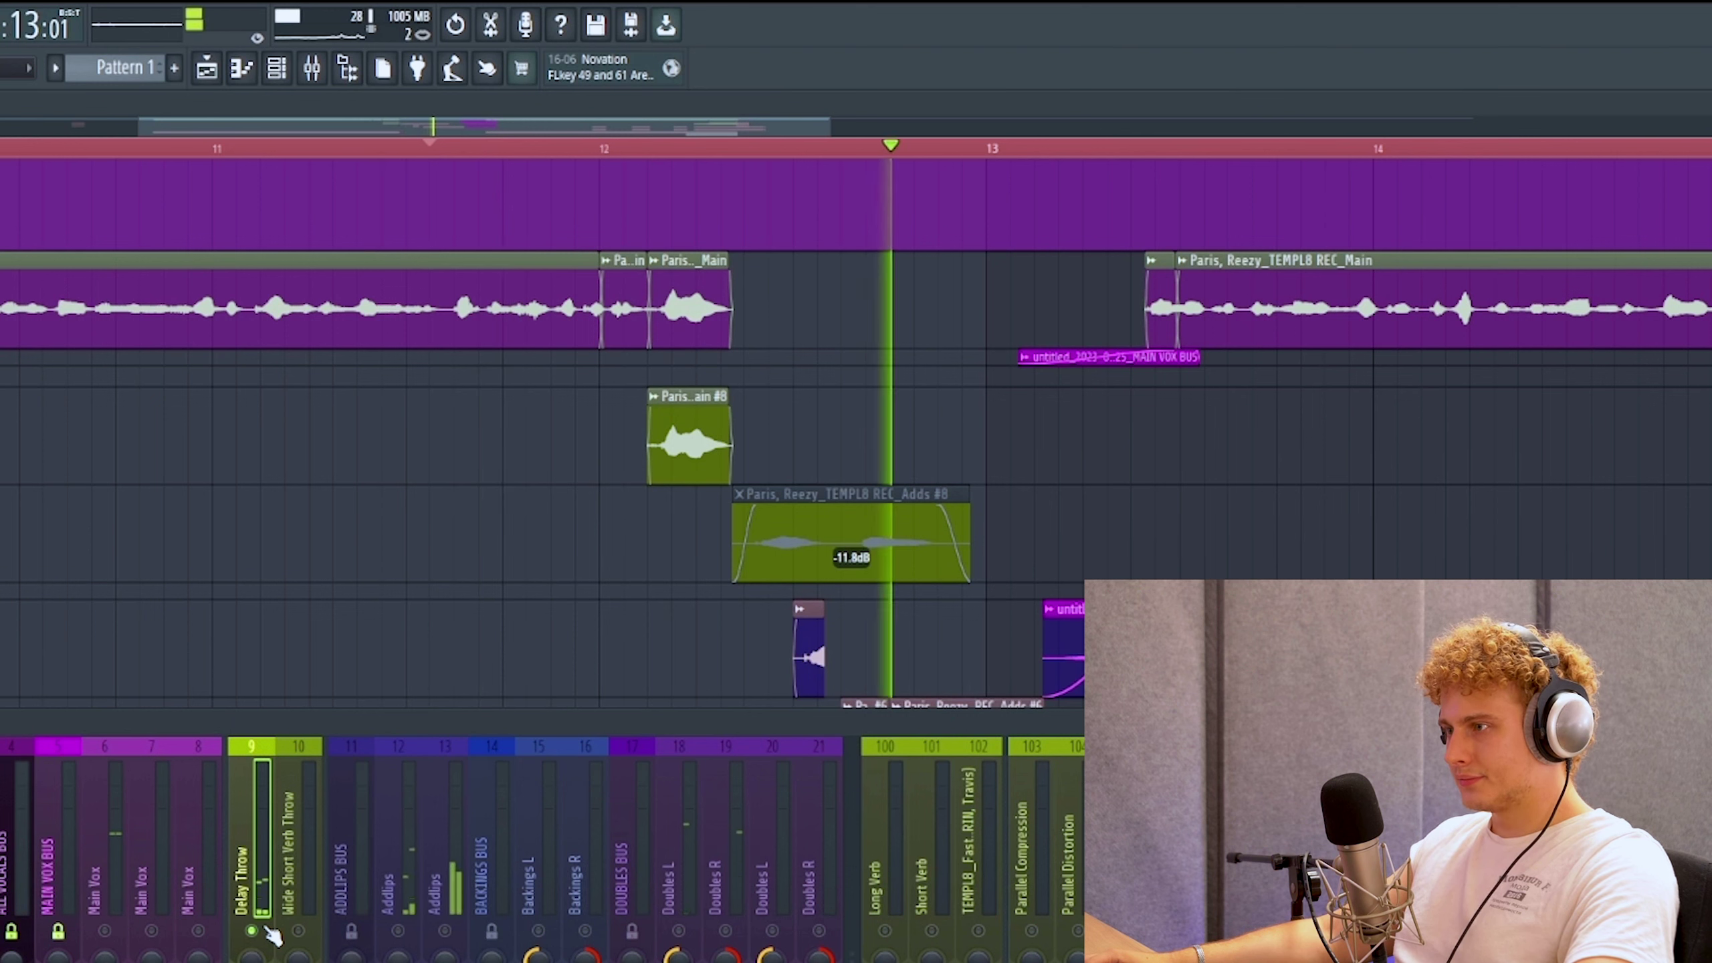
{"action": "key", "text": "space"}
{"action": "right_click", "coordinate": [252, 931]}
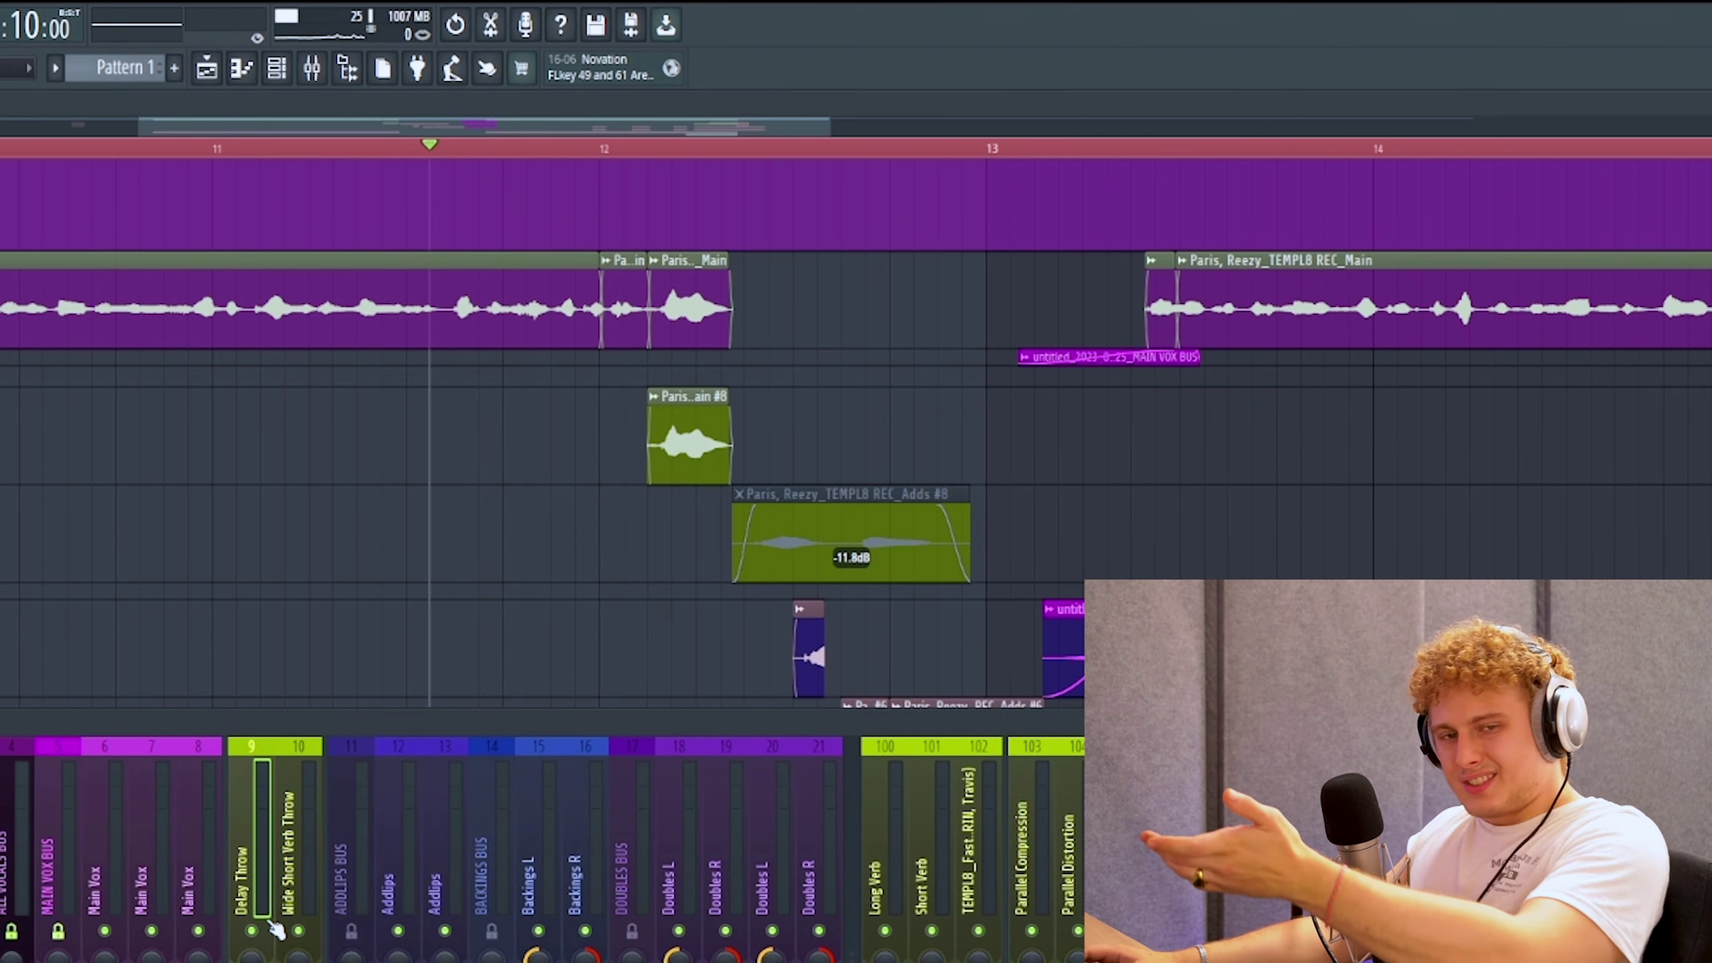